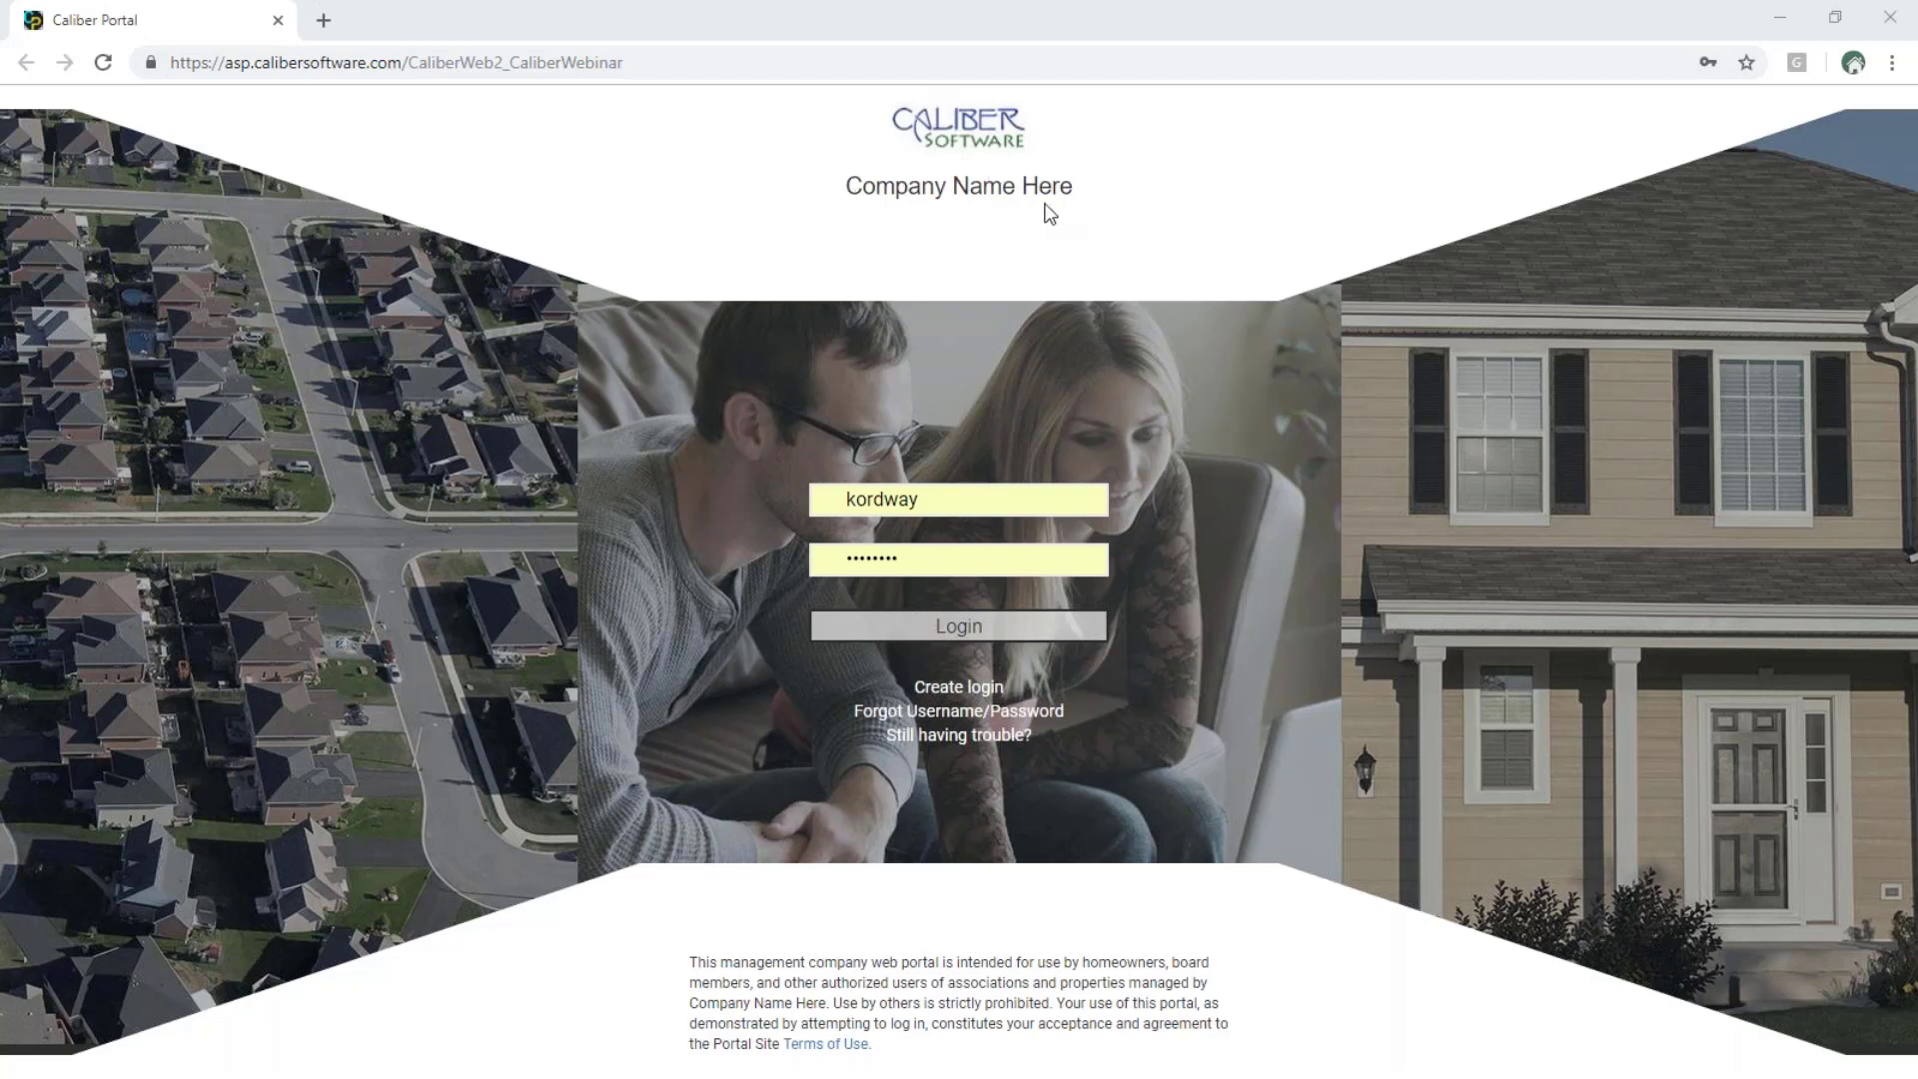
View the registration form for creating a login, return to the sign-in page and log in with the saved credentials
click(947, 690)
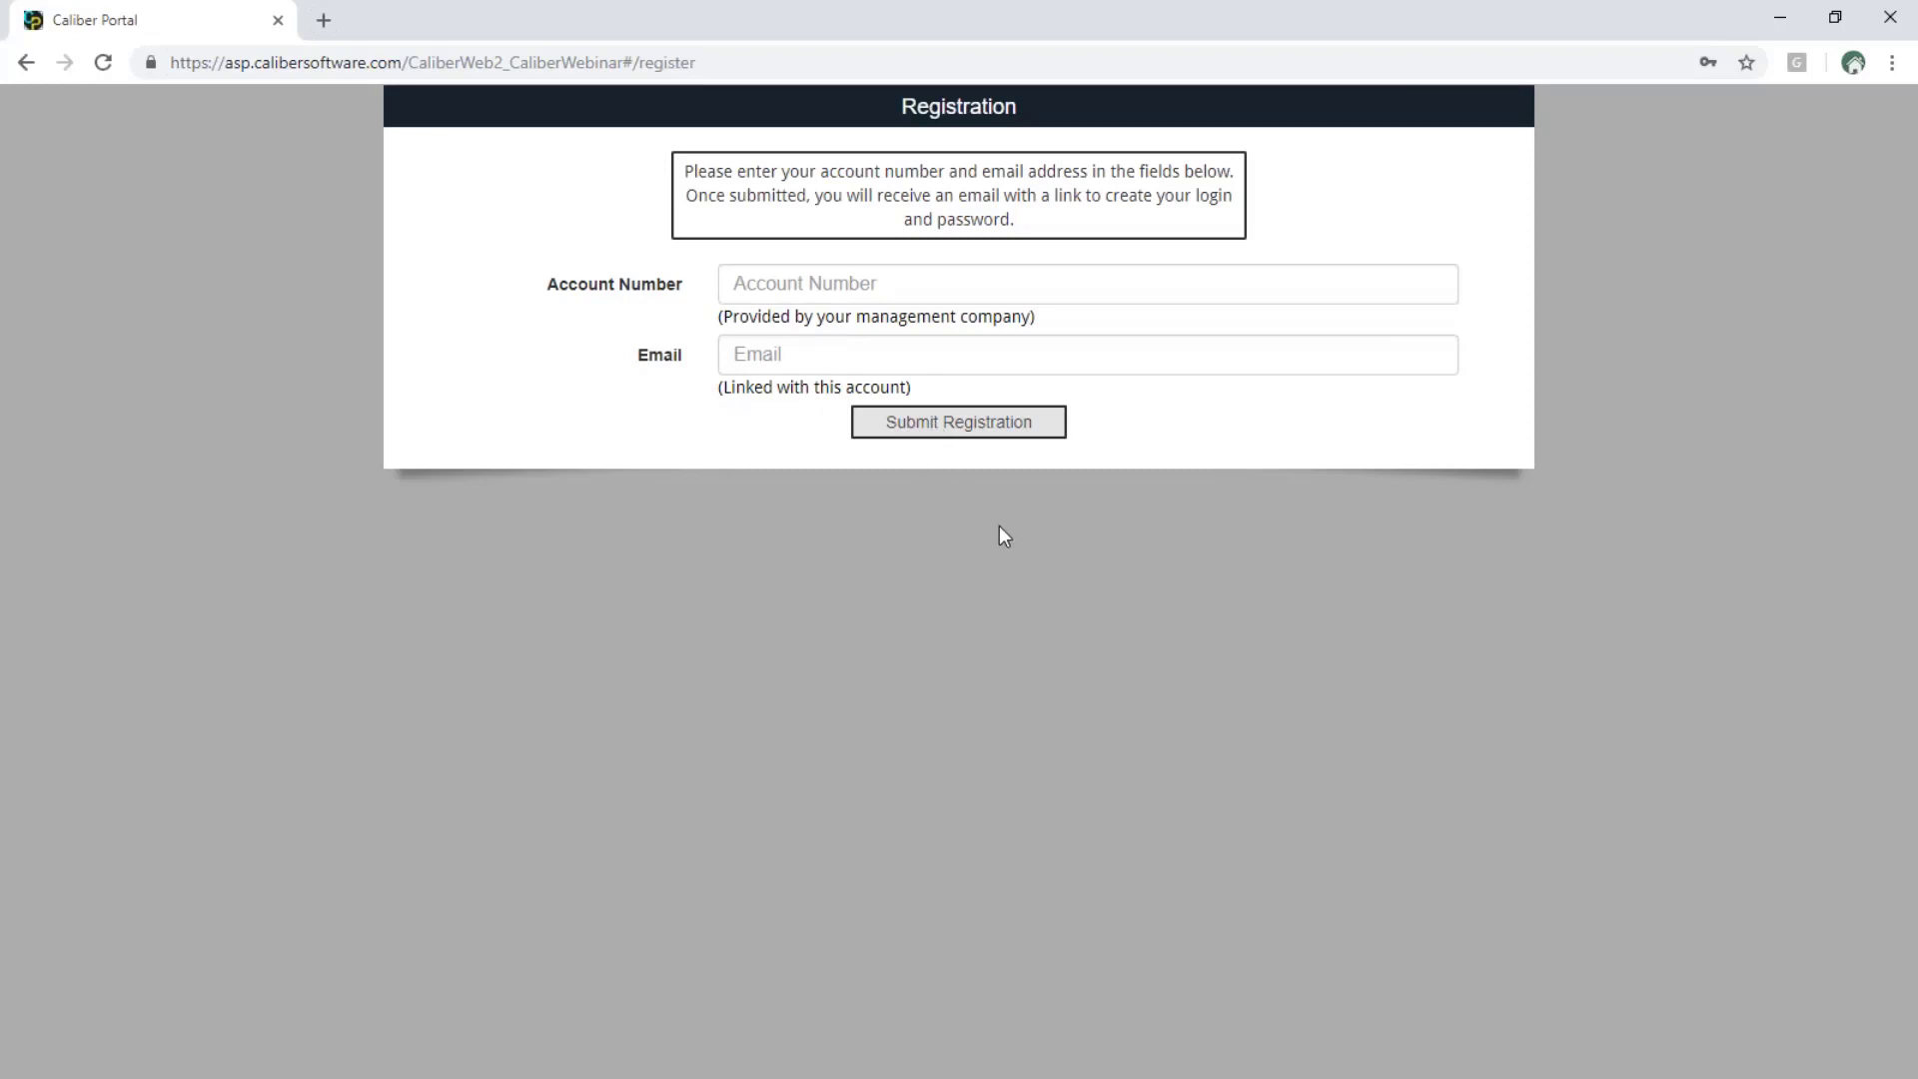
click(26, 62)
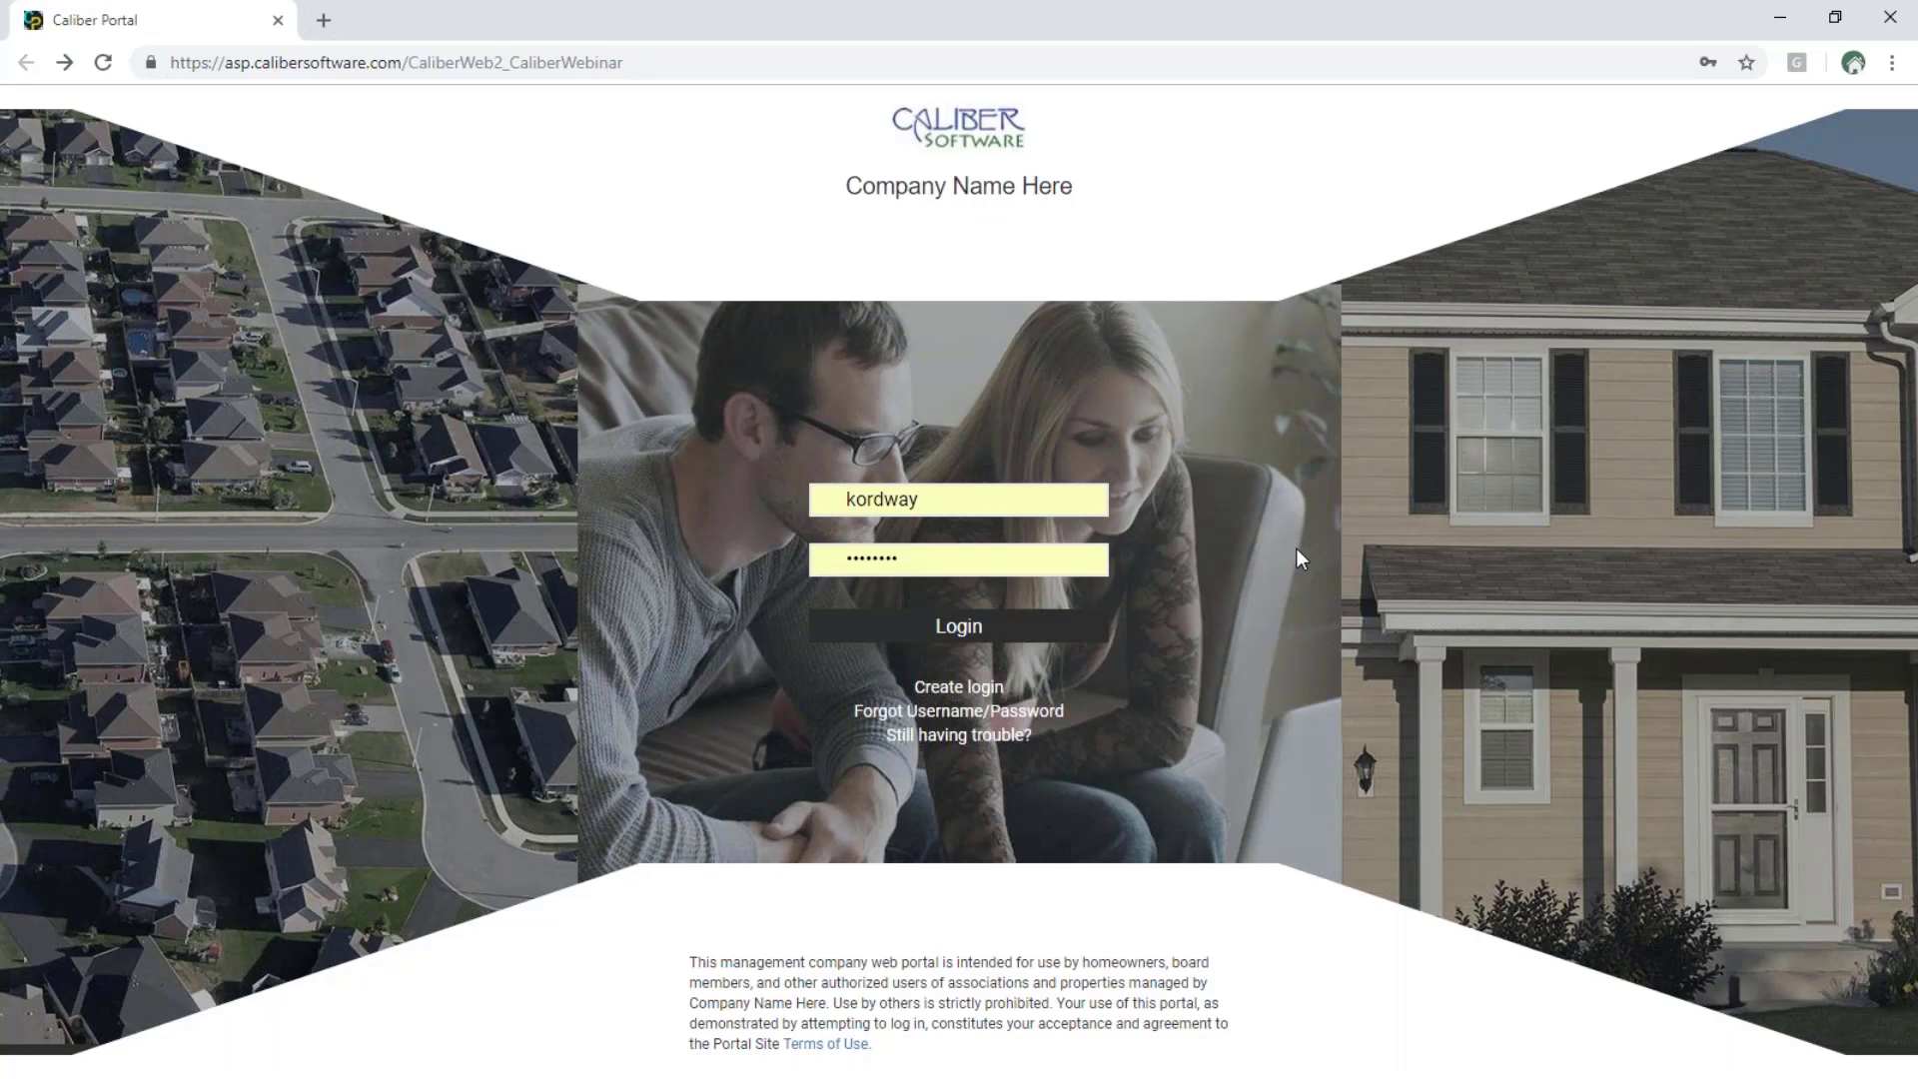
click(954, 627)
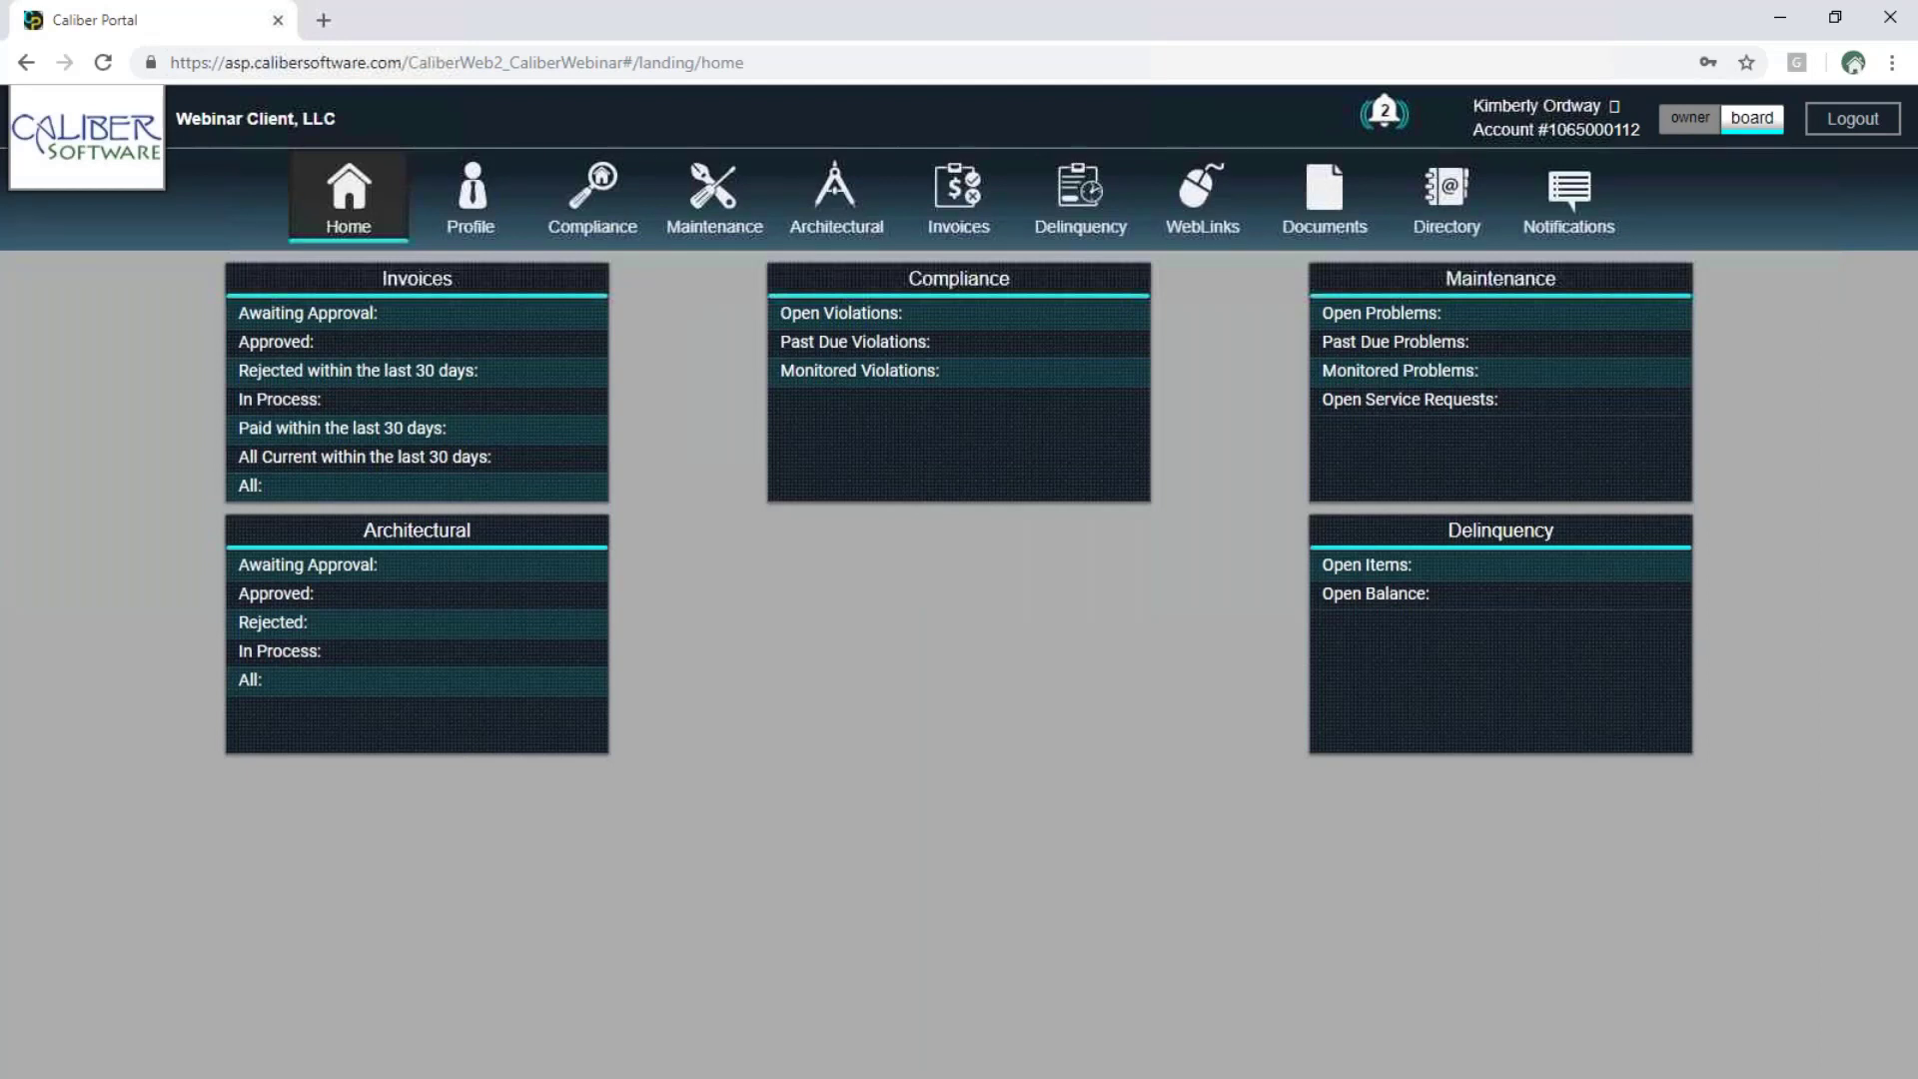
Compare the board and owner versions of the home page, finishing in the owner view
mouse_move(1510, 118)
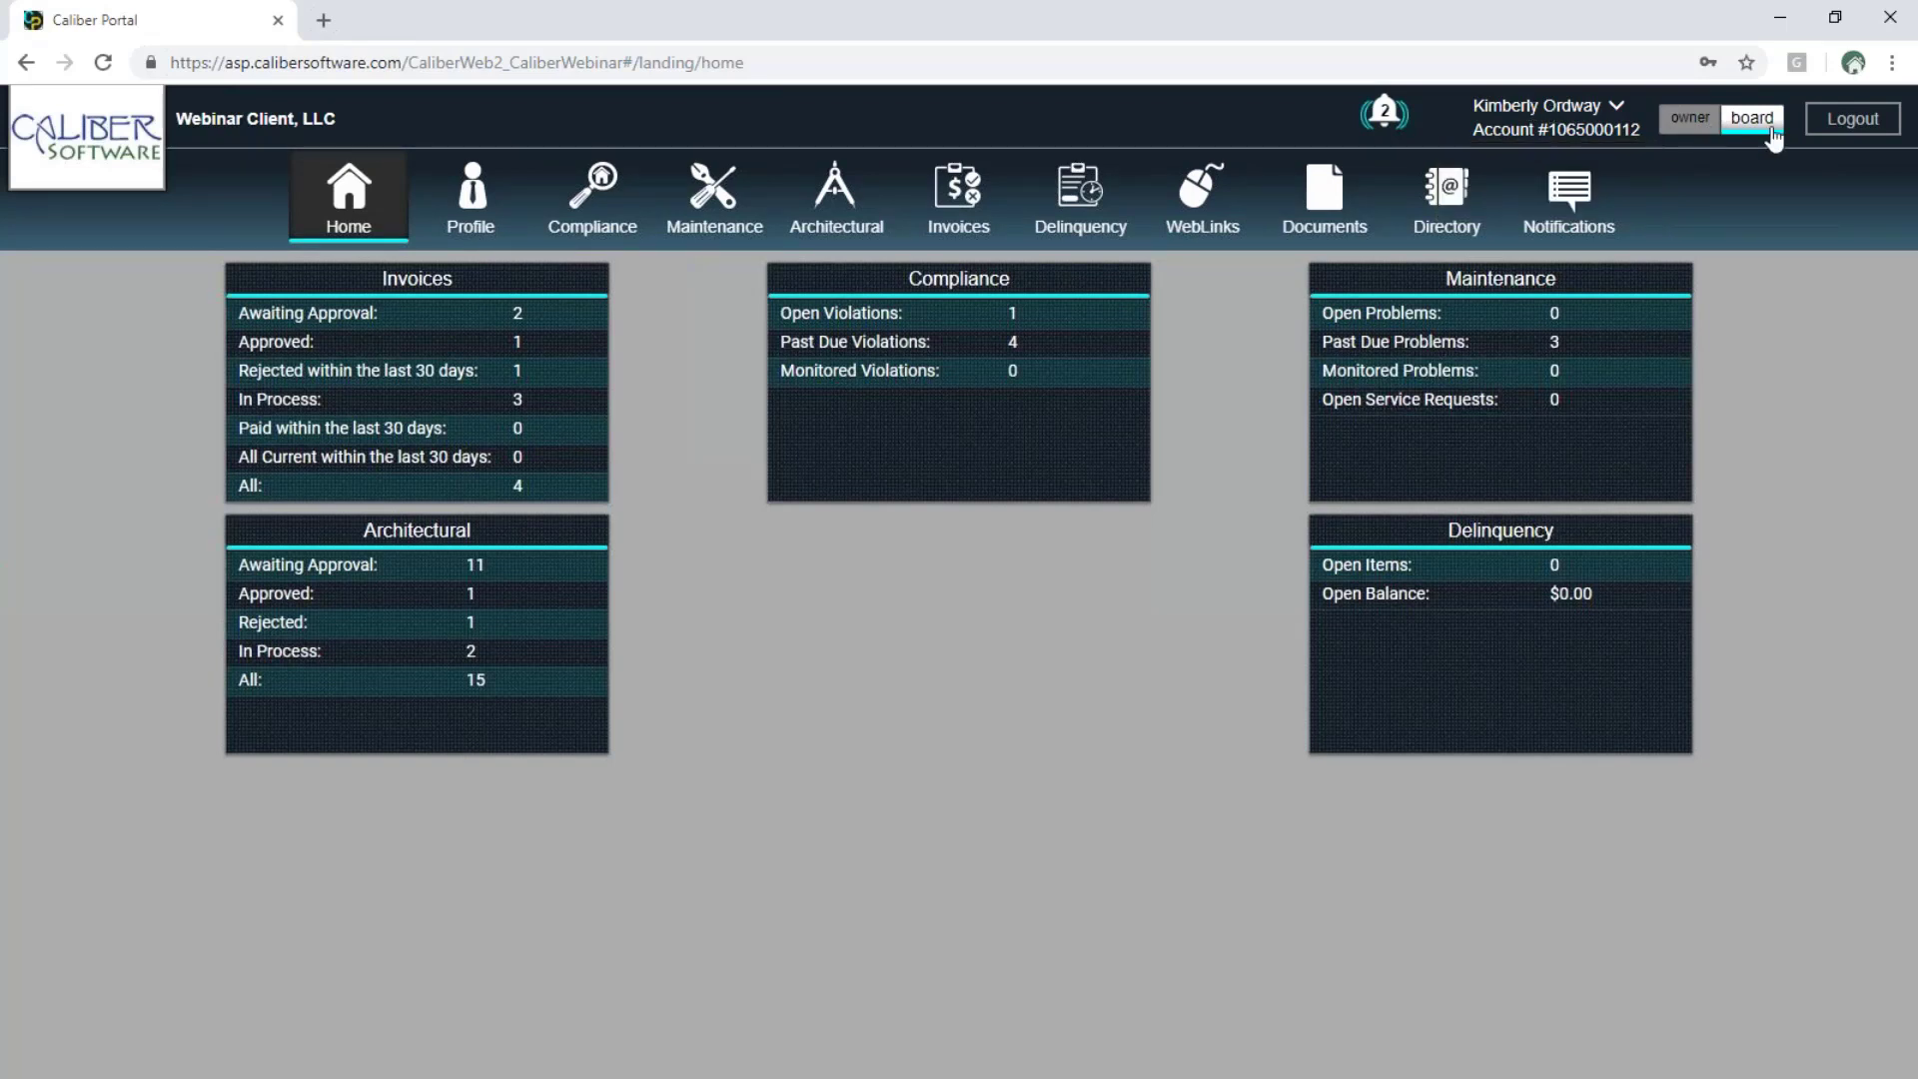
click(1691, 118)
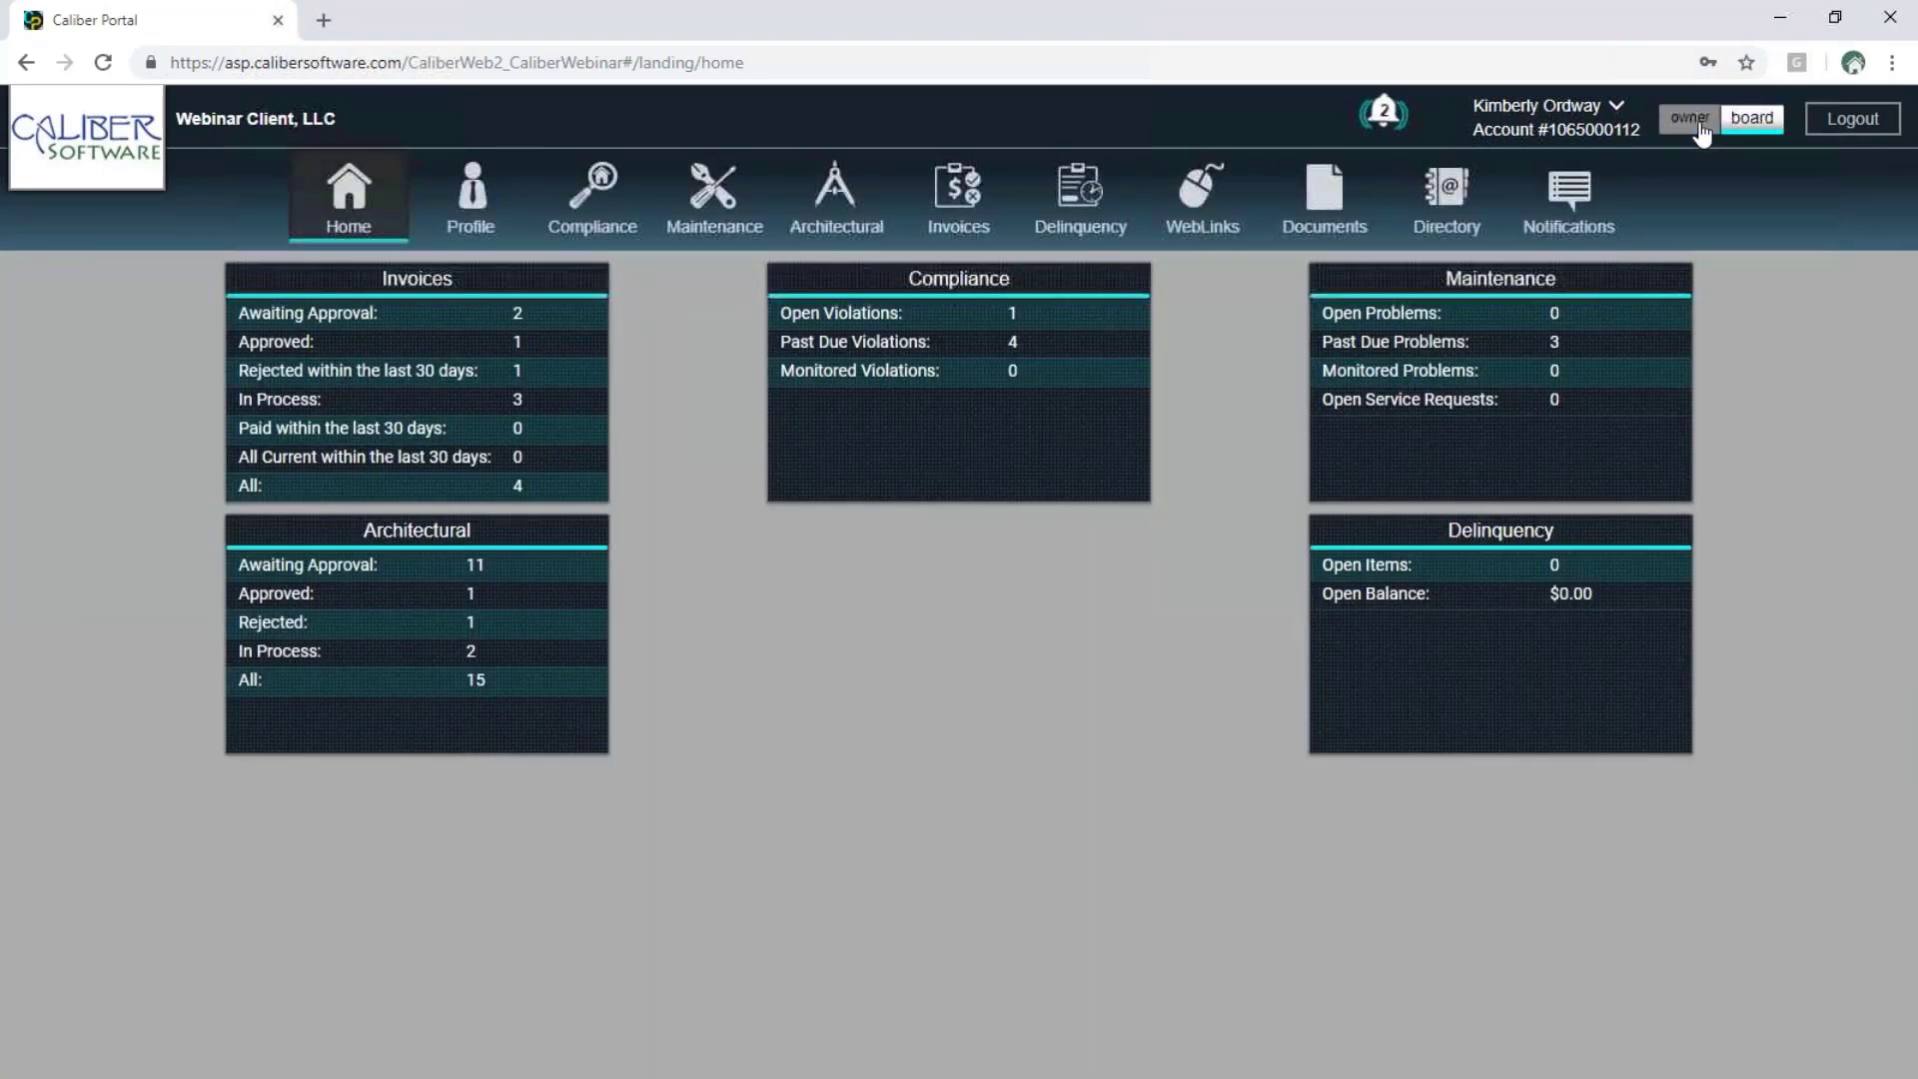
click(1701, 128)
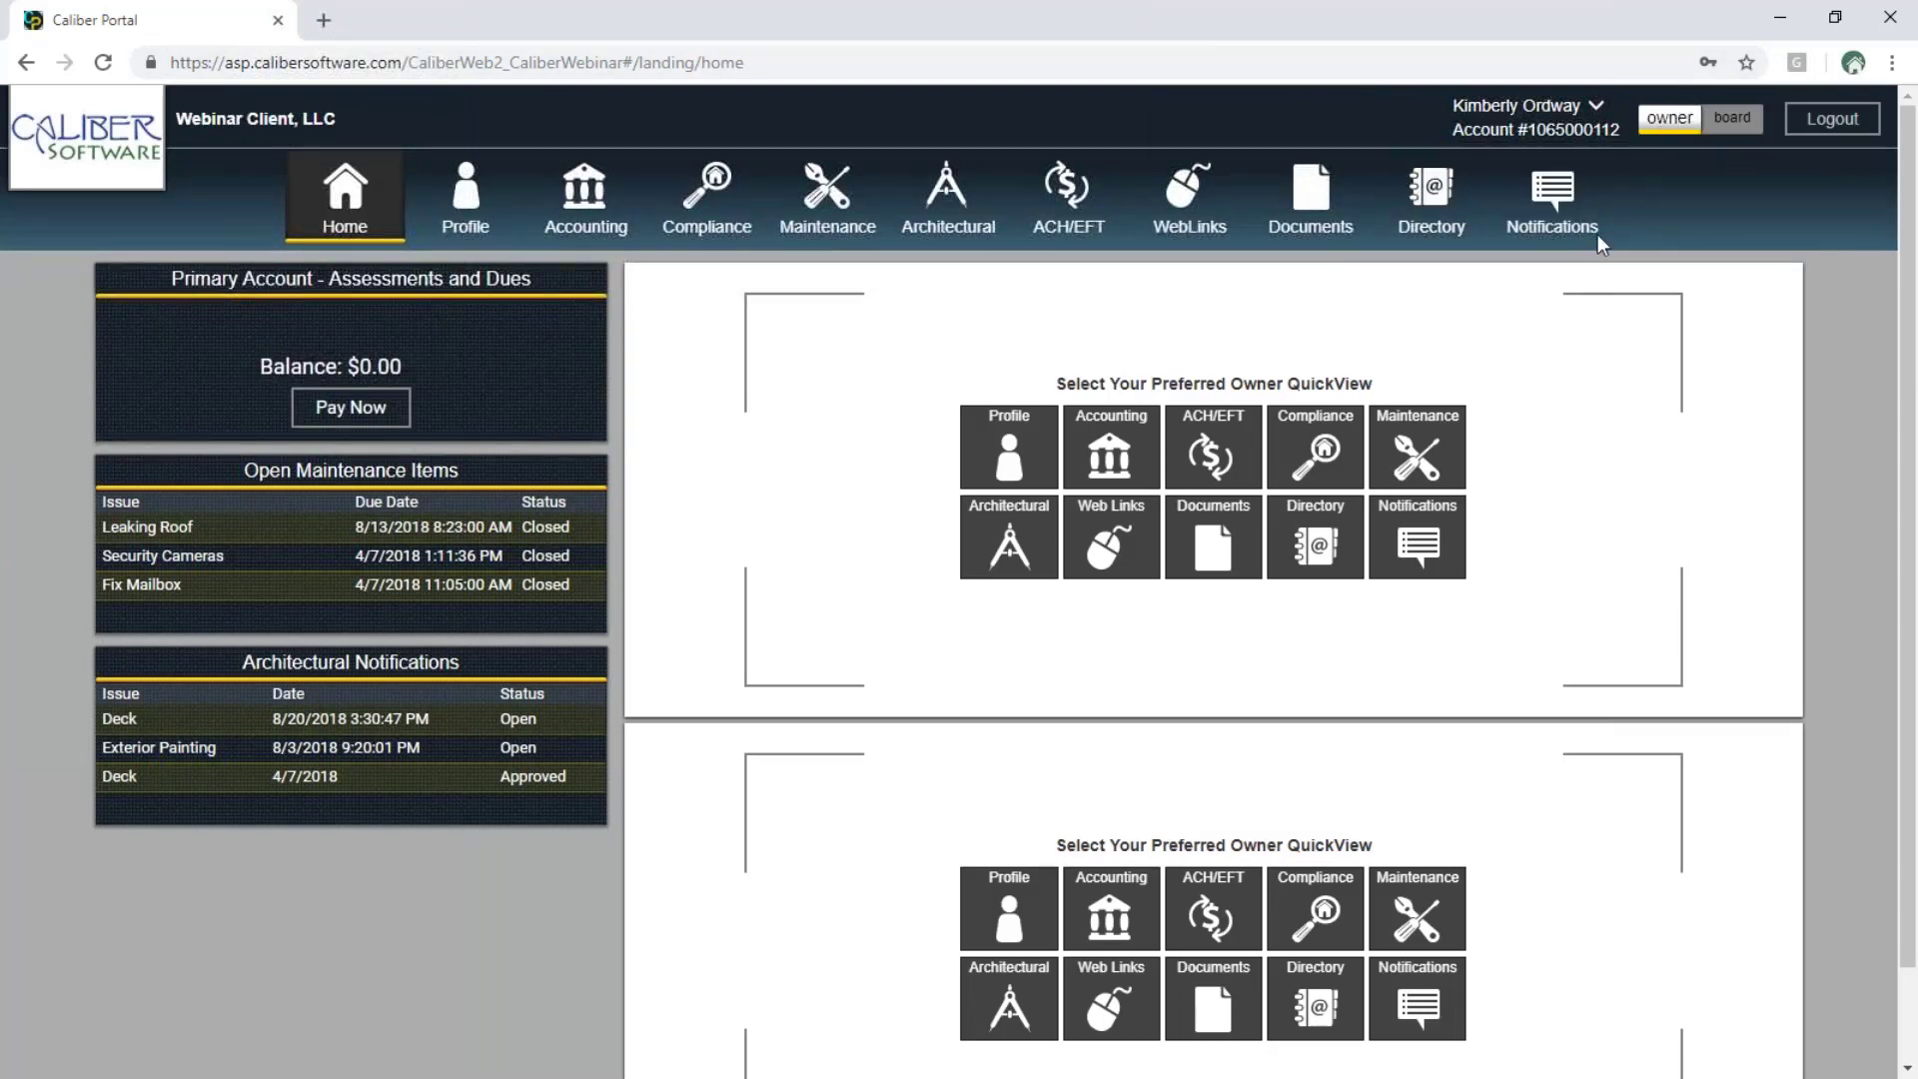
click(1730, 120)
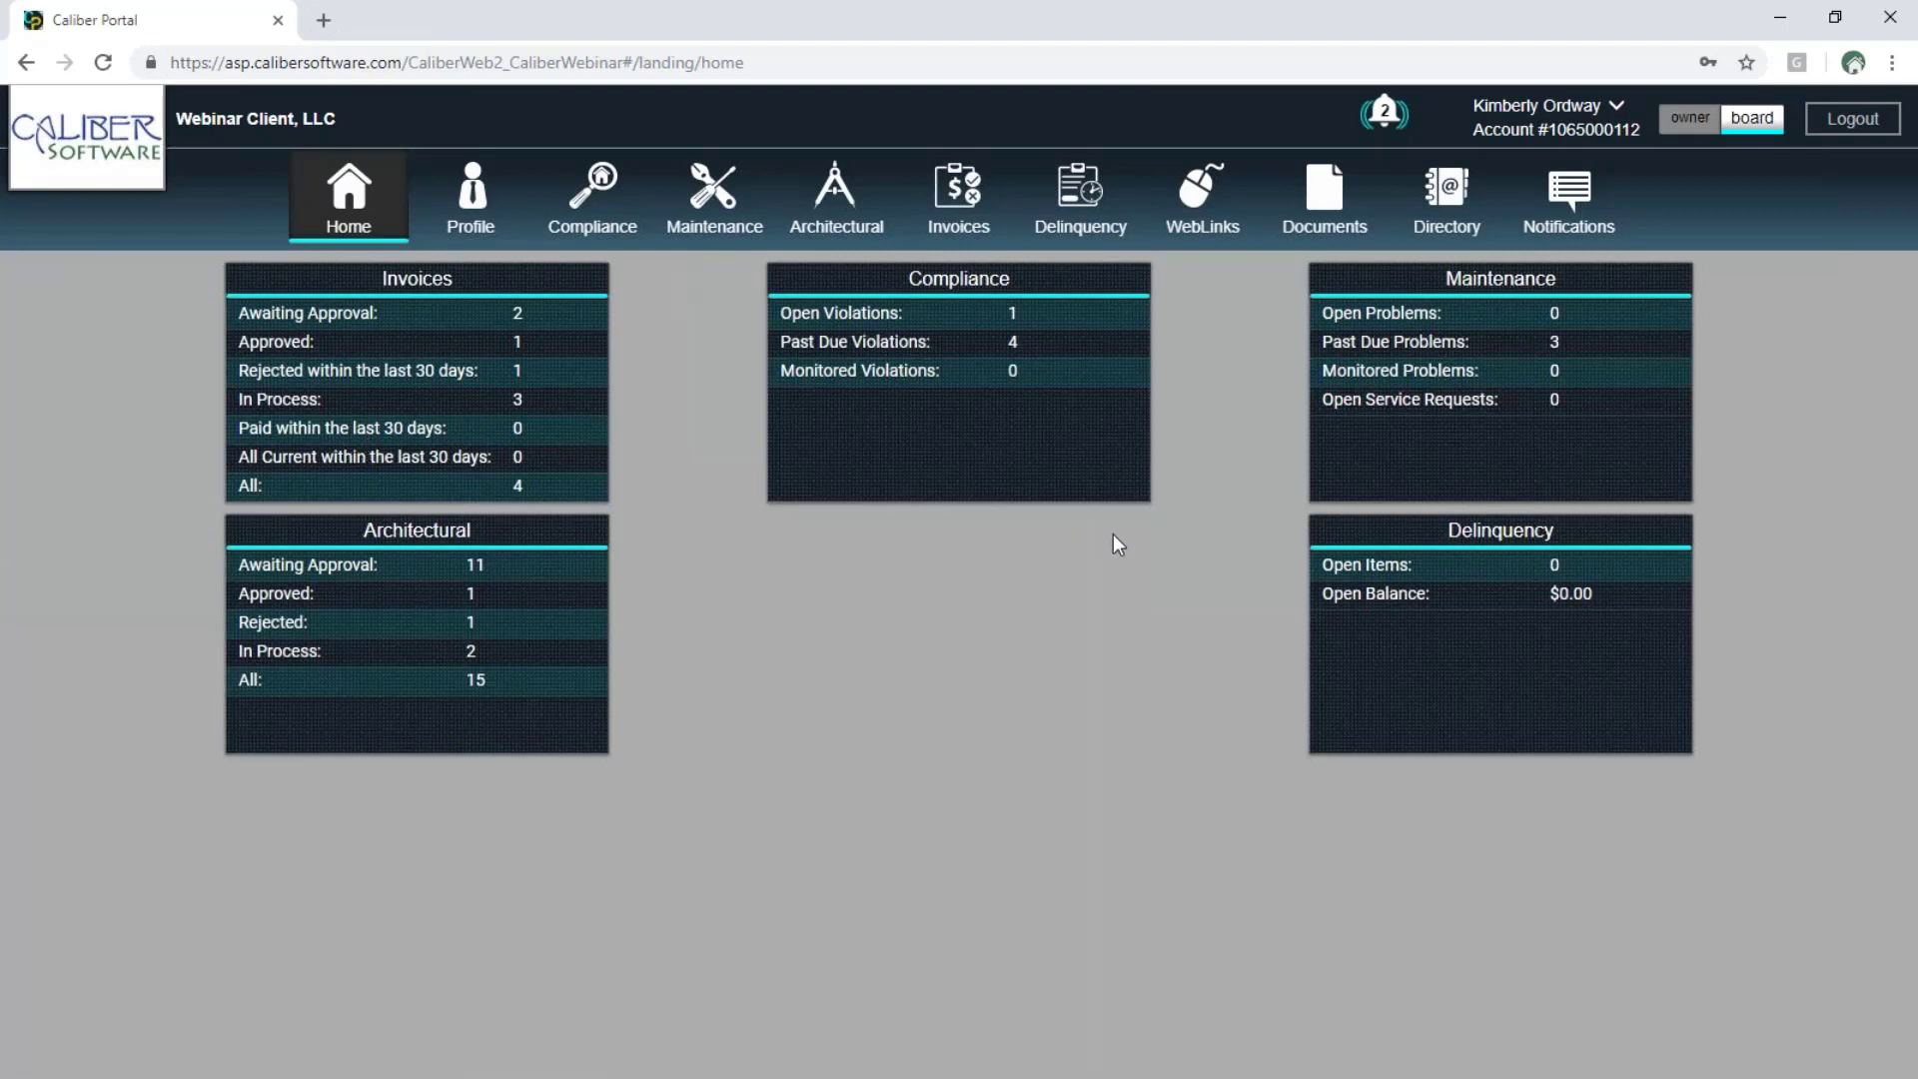
click(1691, 119)
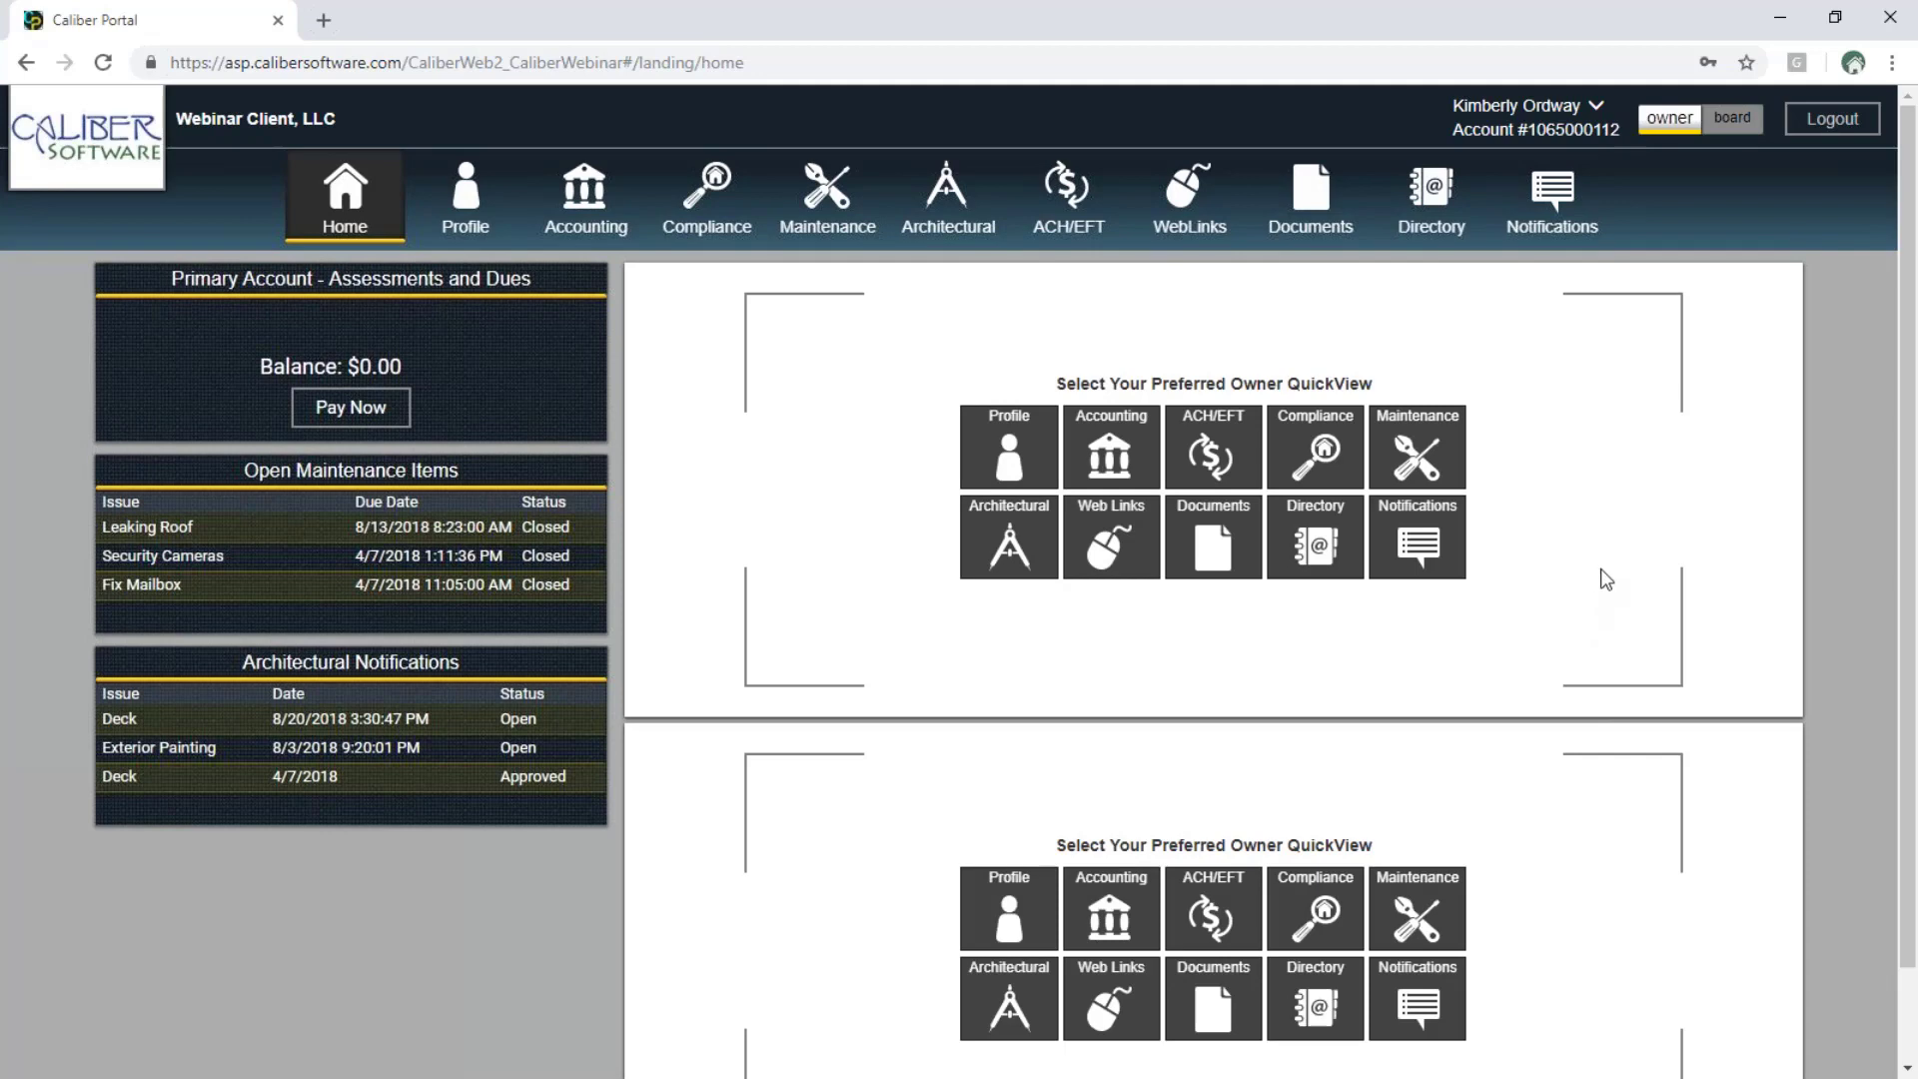
Set the upper owner QuickView to Accounting and the lower one to Compliance
scroll(1603, 577, down, 1)
click(1134, 359)
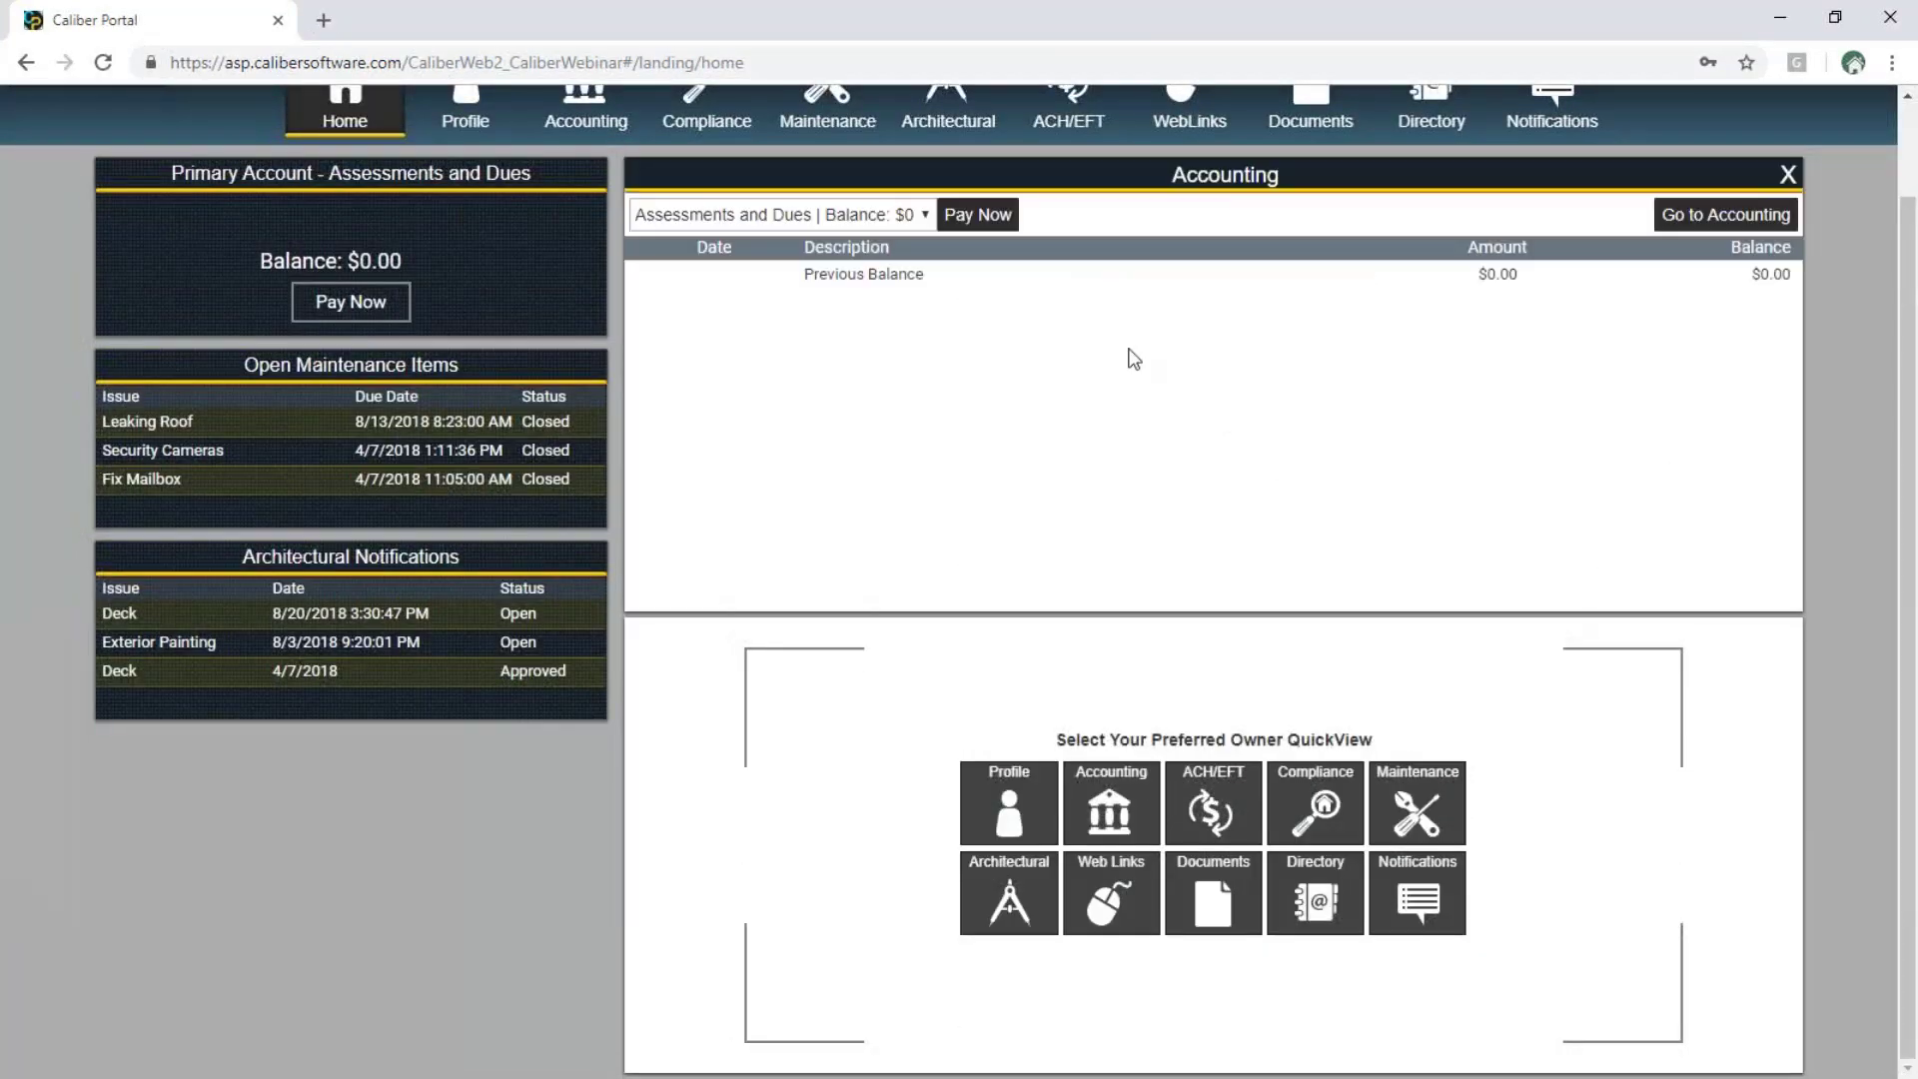
click(1329, 797)
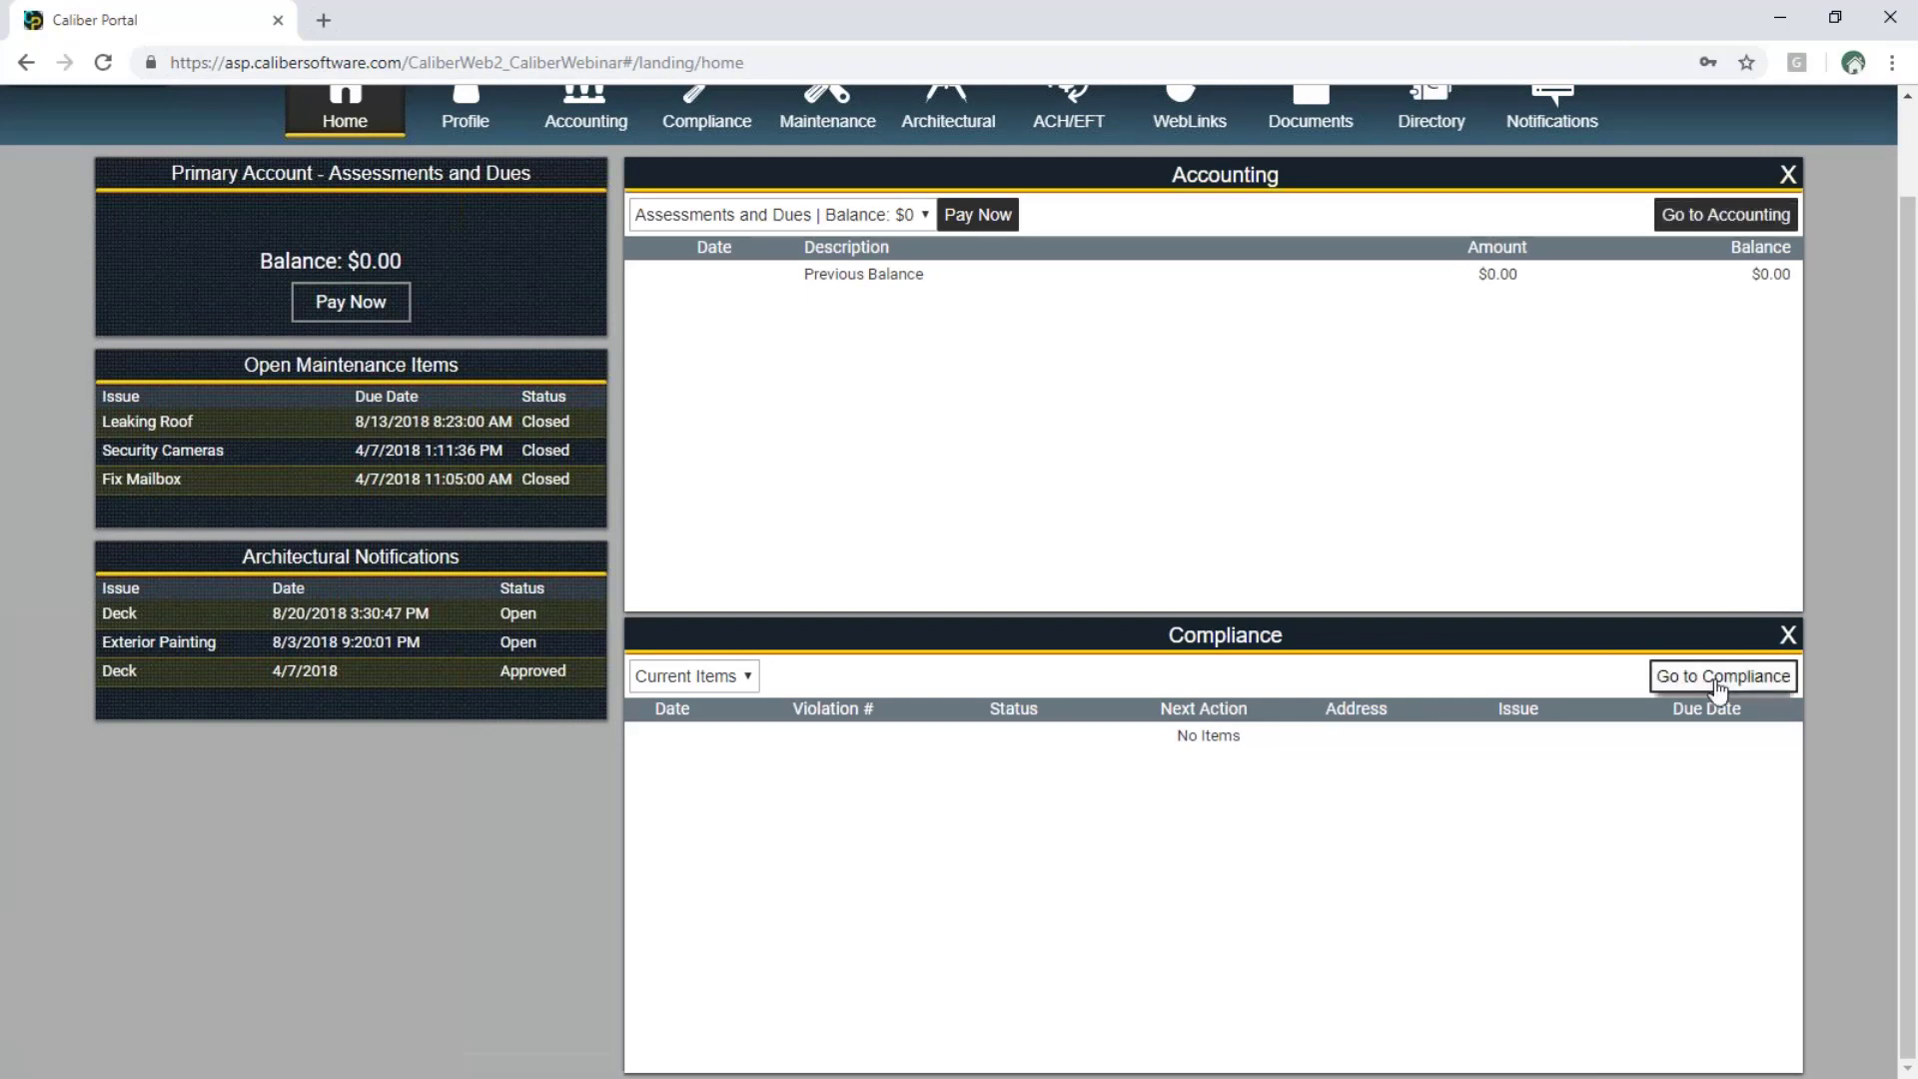
View the full Accounting page, open the payment window for Assessments and Dues, and close it without paying
scroll(1159, 557, up, 1)
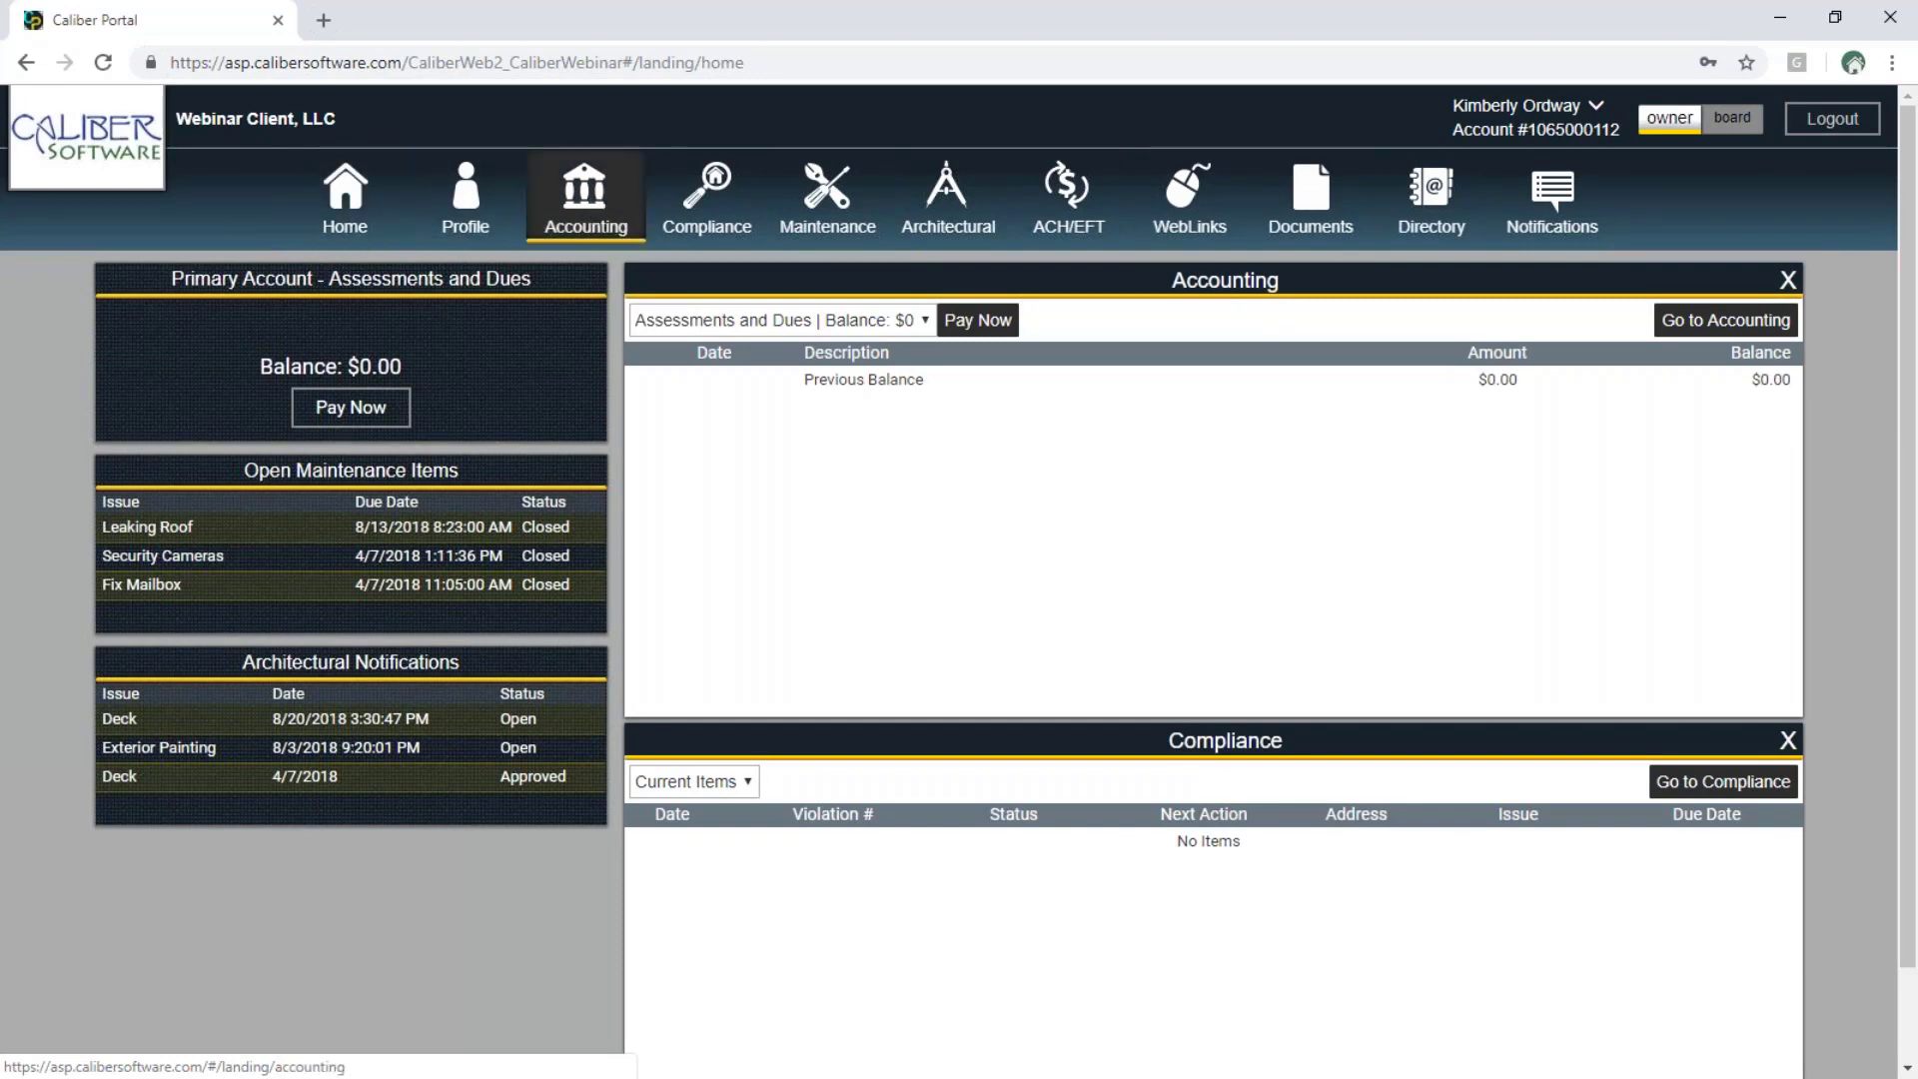
click(590, 205)
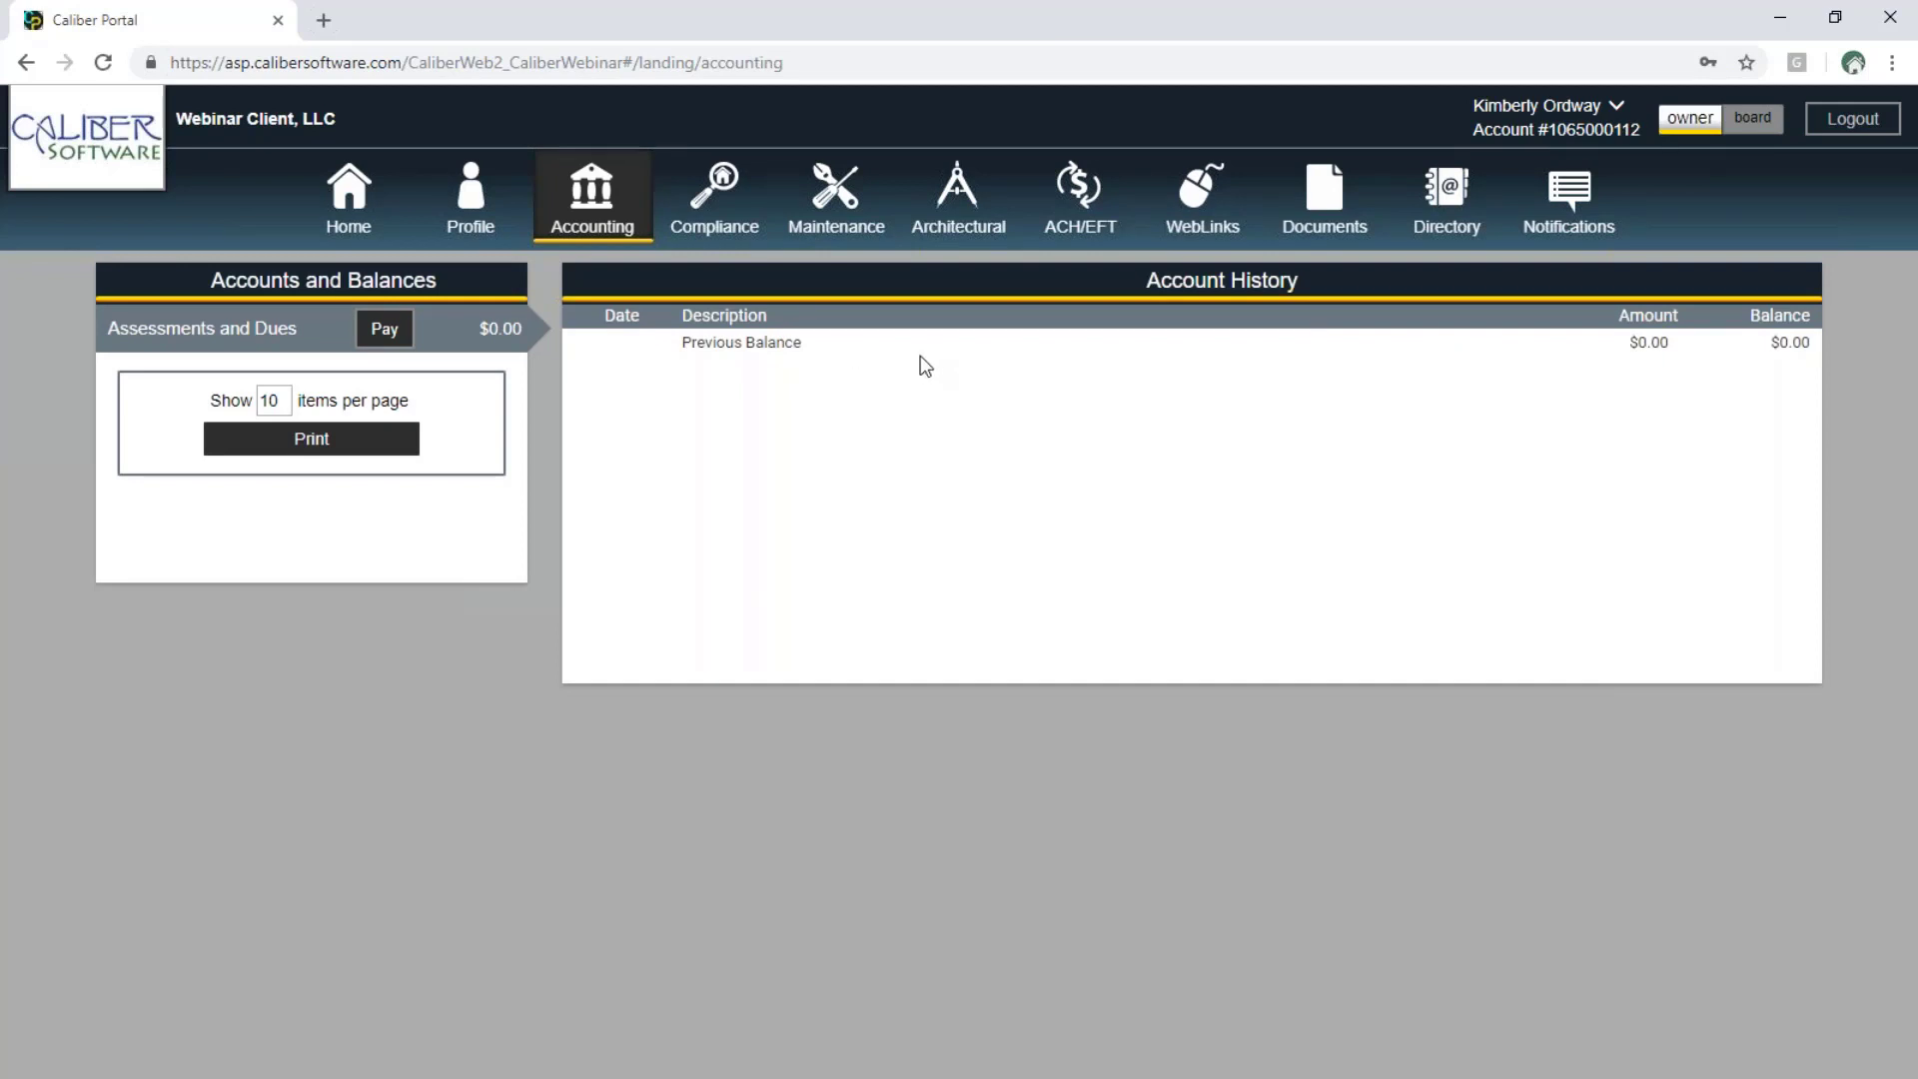
click(382, 348)
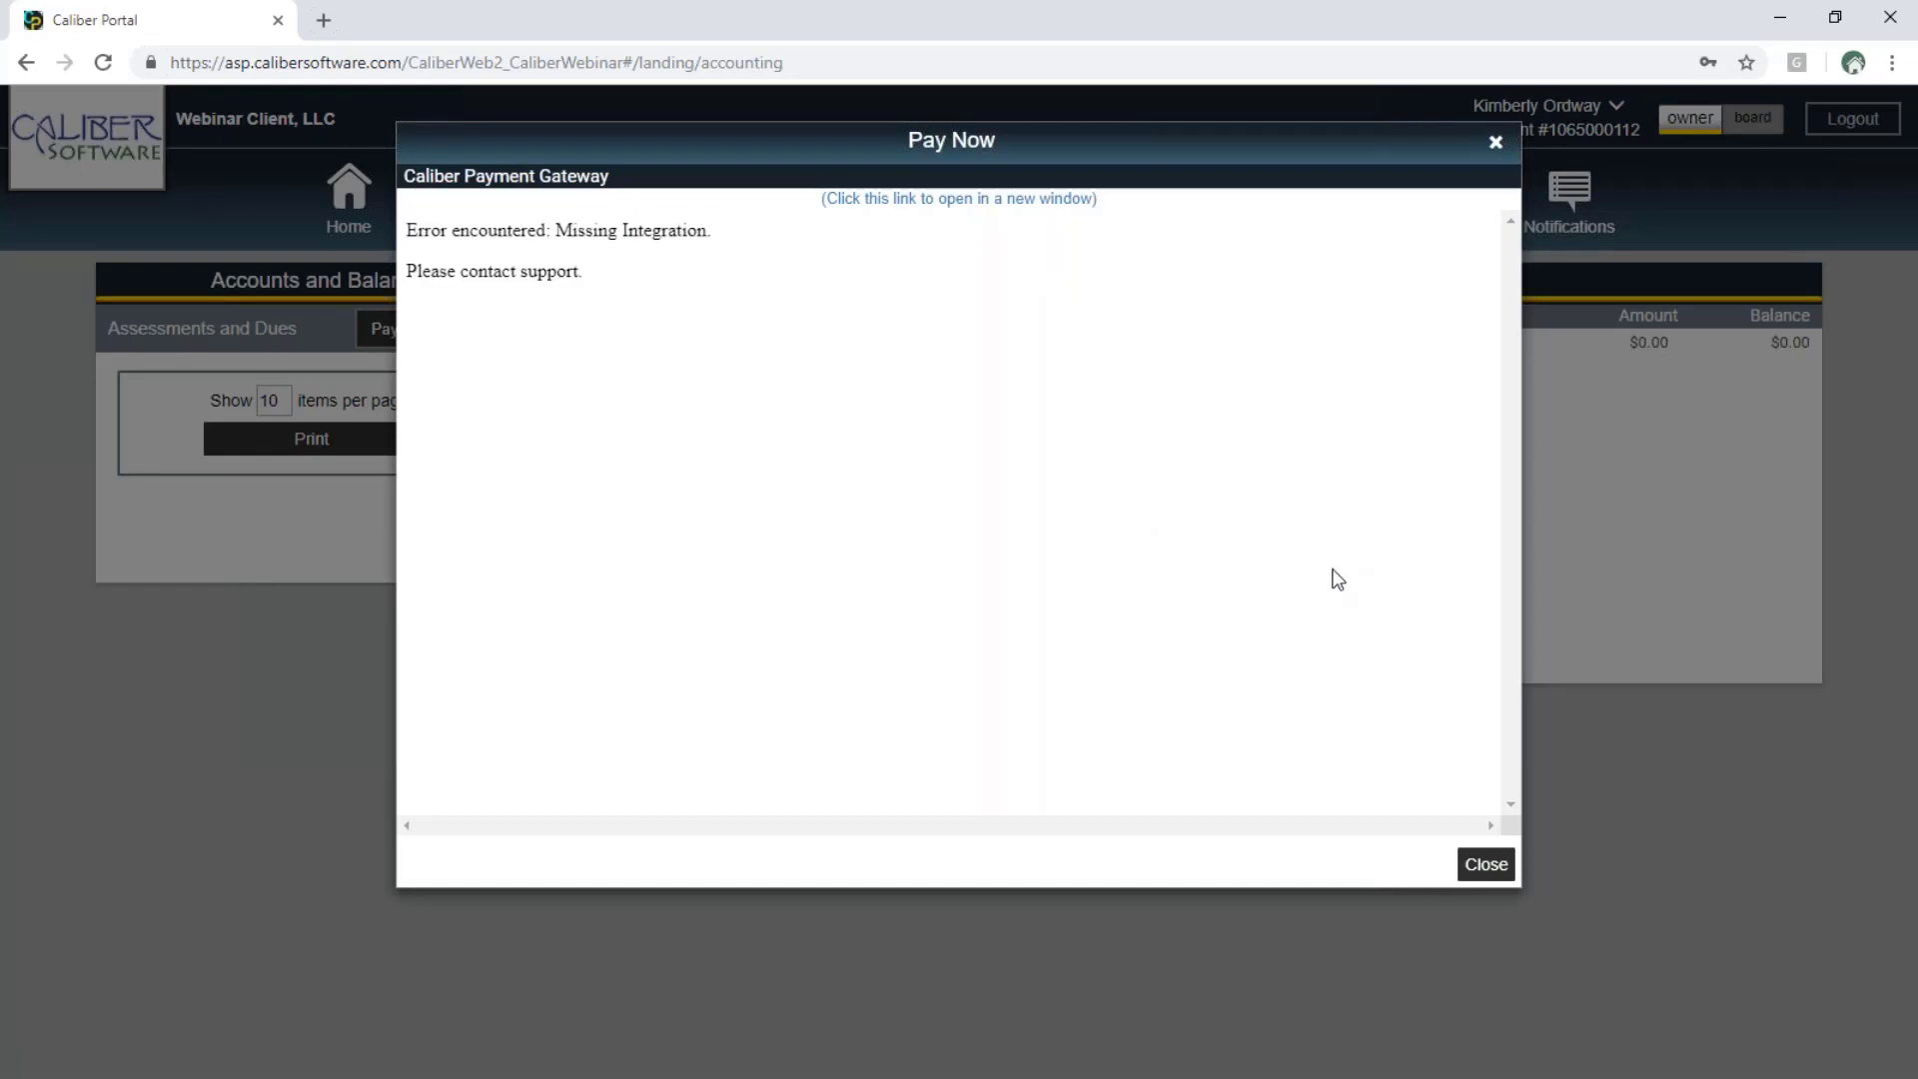
click(1485, 864)
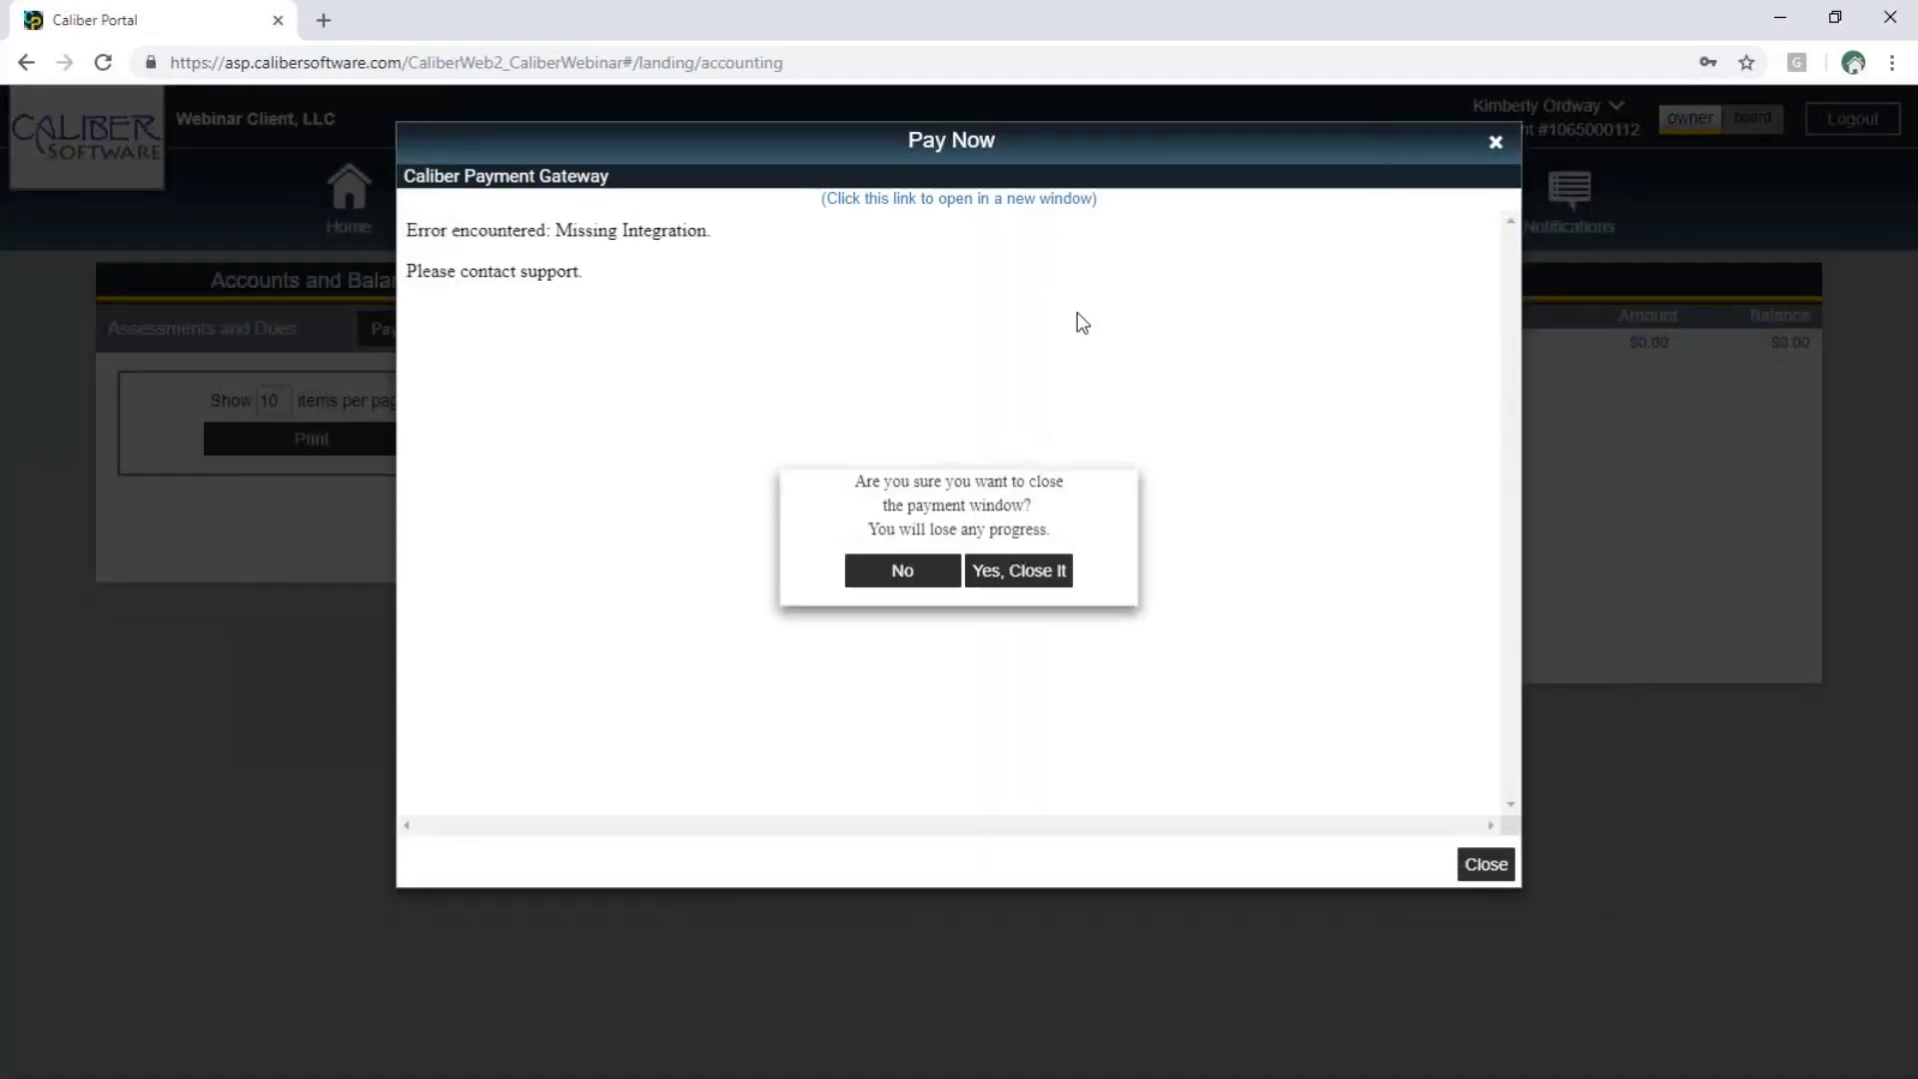
click(1011, 584)
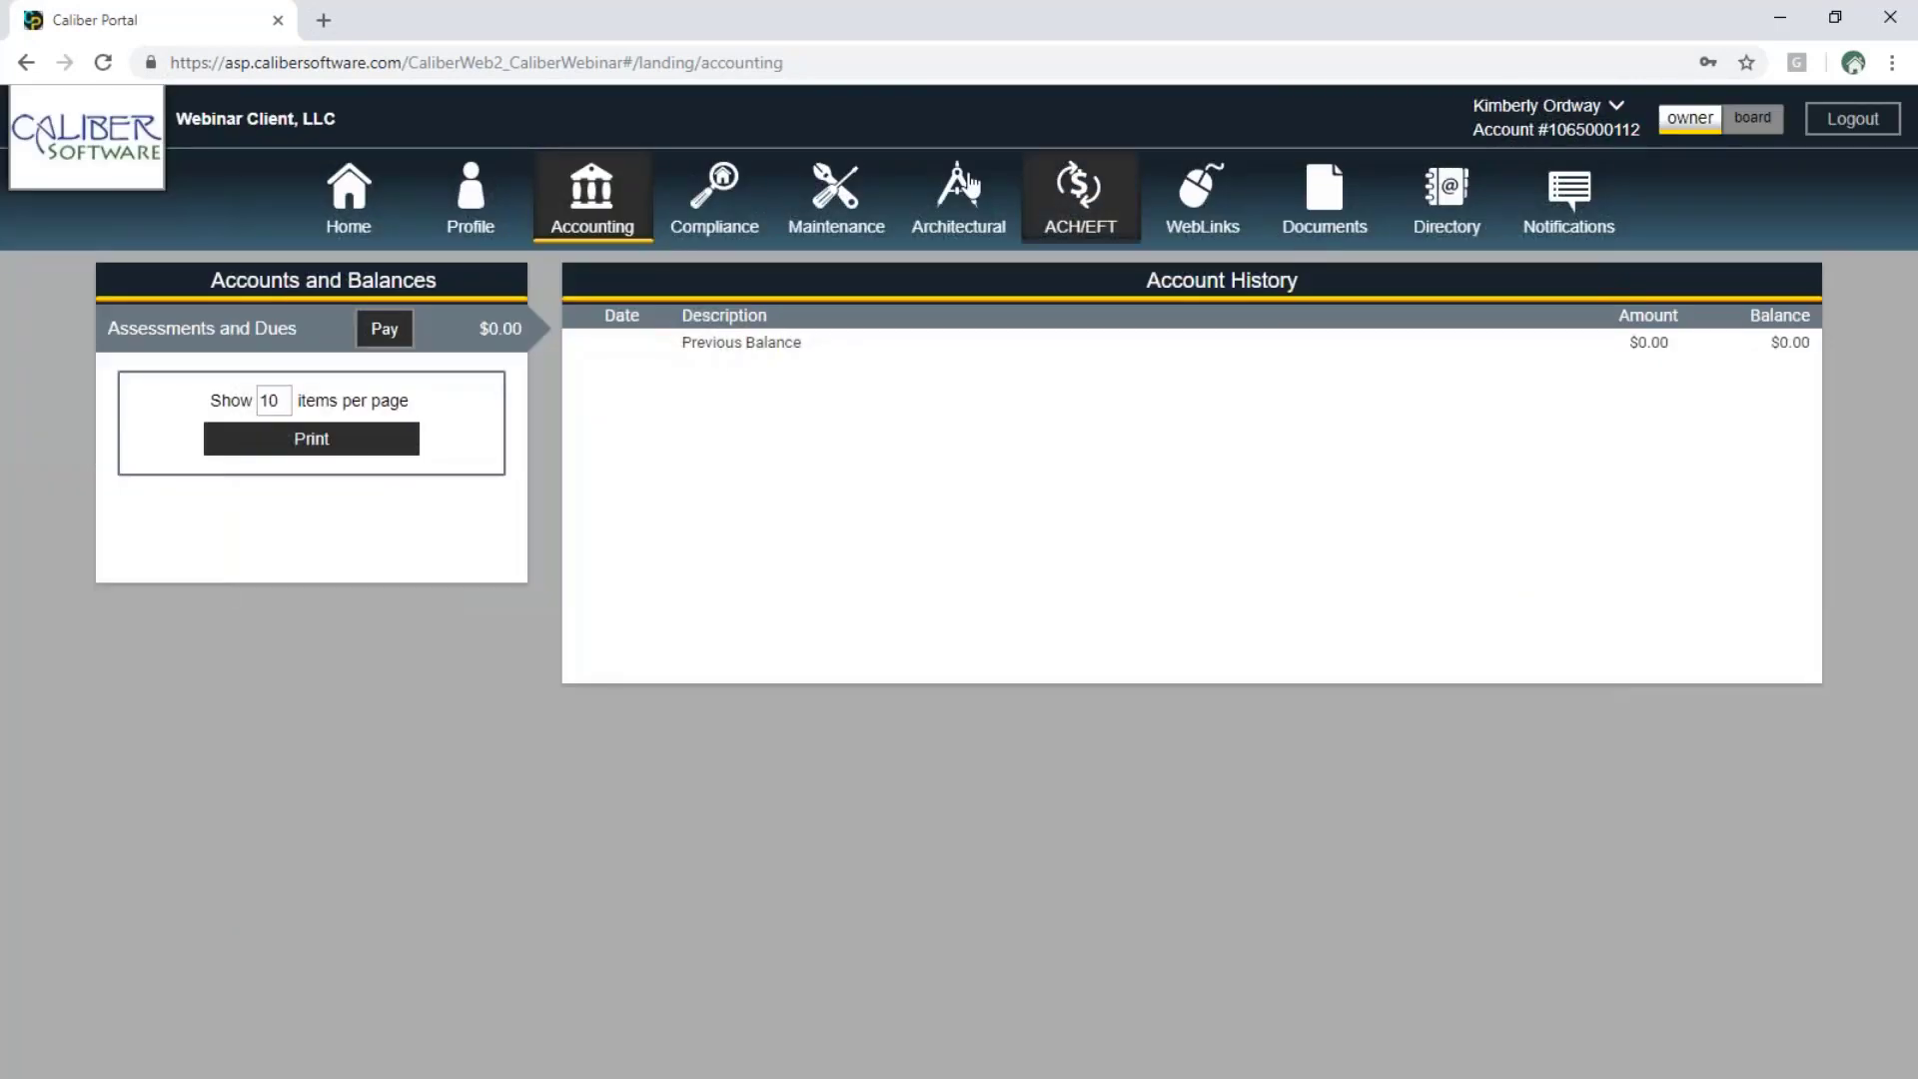
Review the owner profile's email, phone, address, account and family records
click(499, 226)
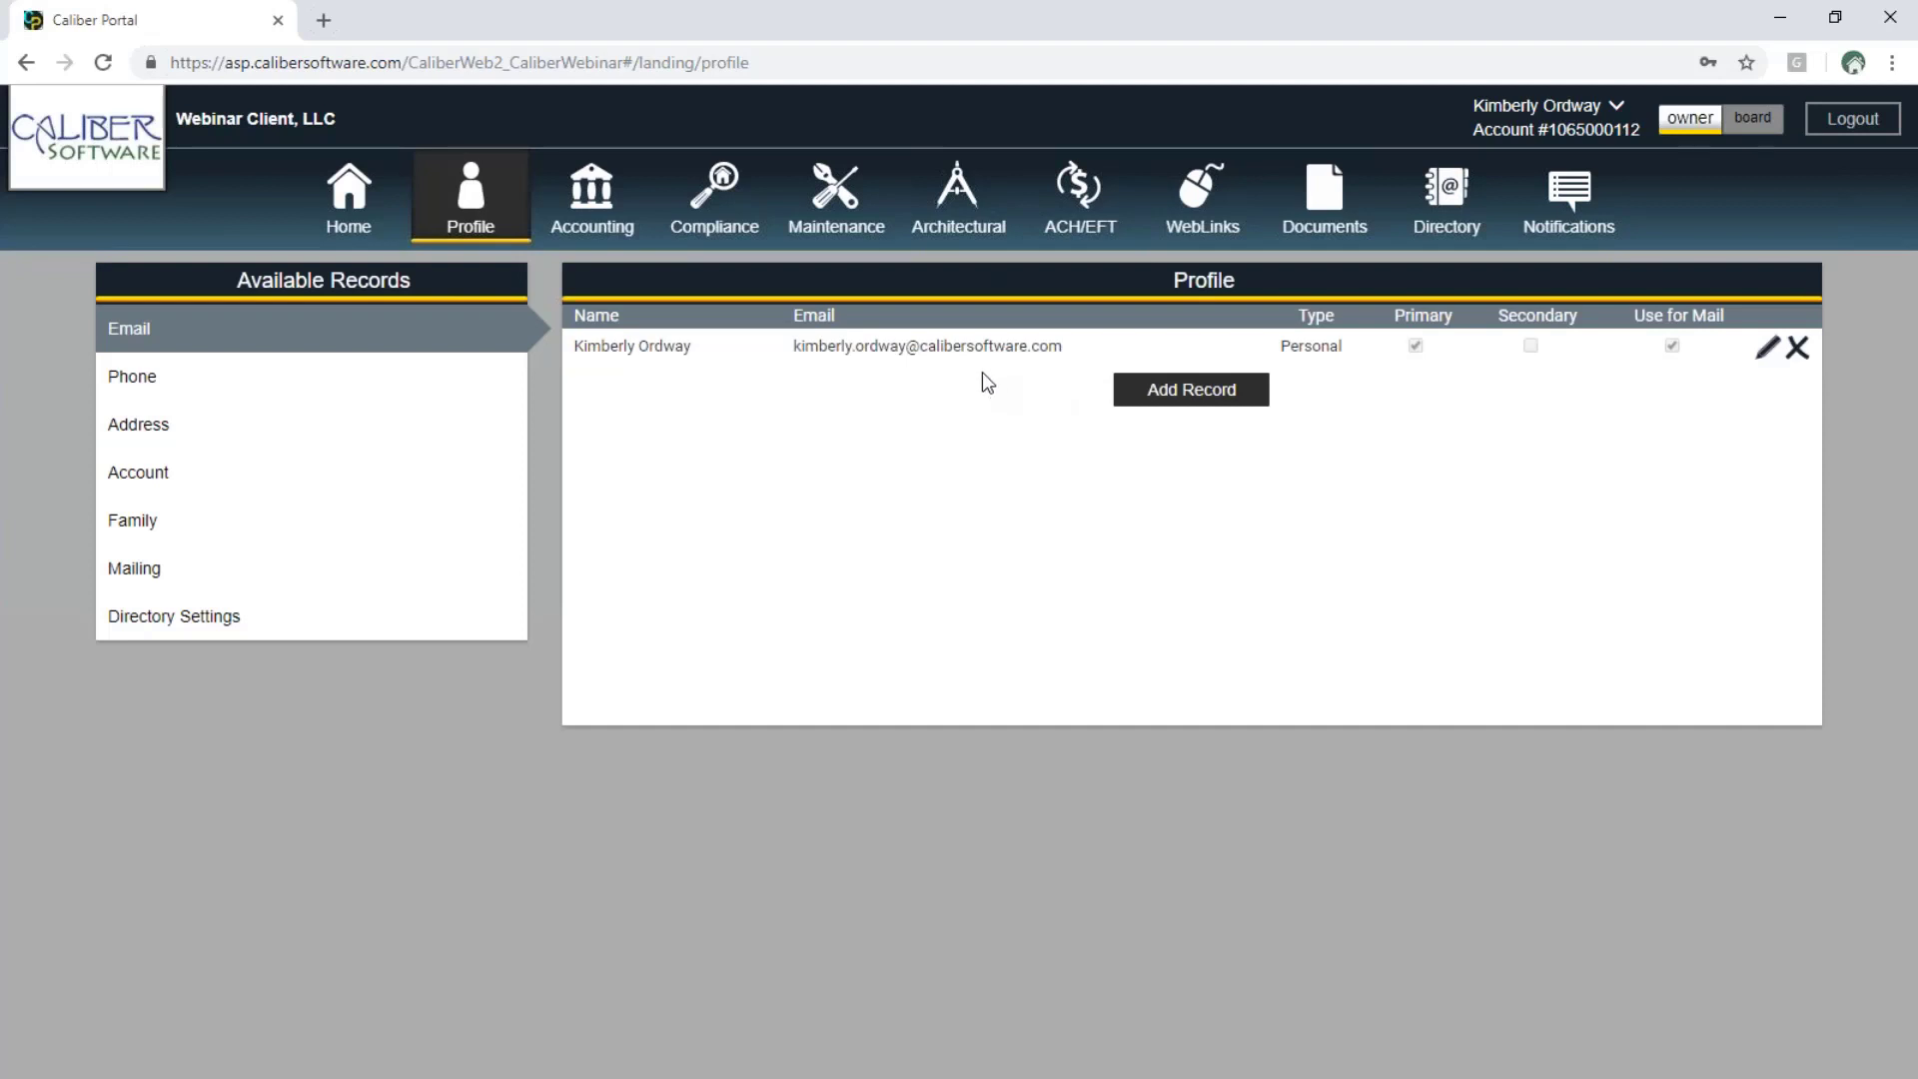
click(251, 391)
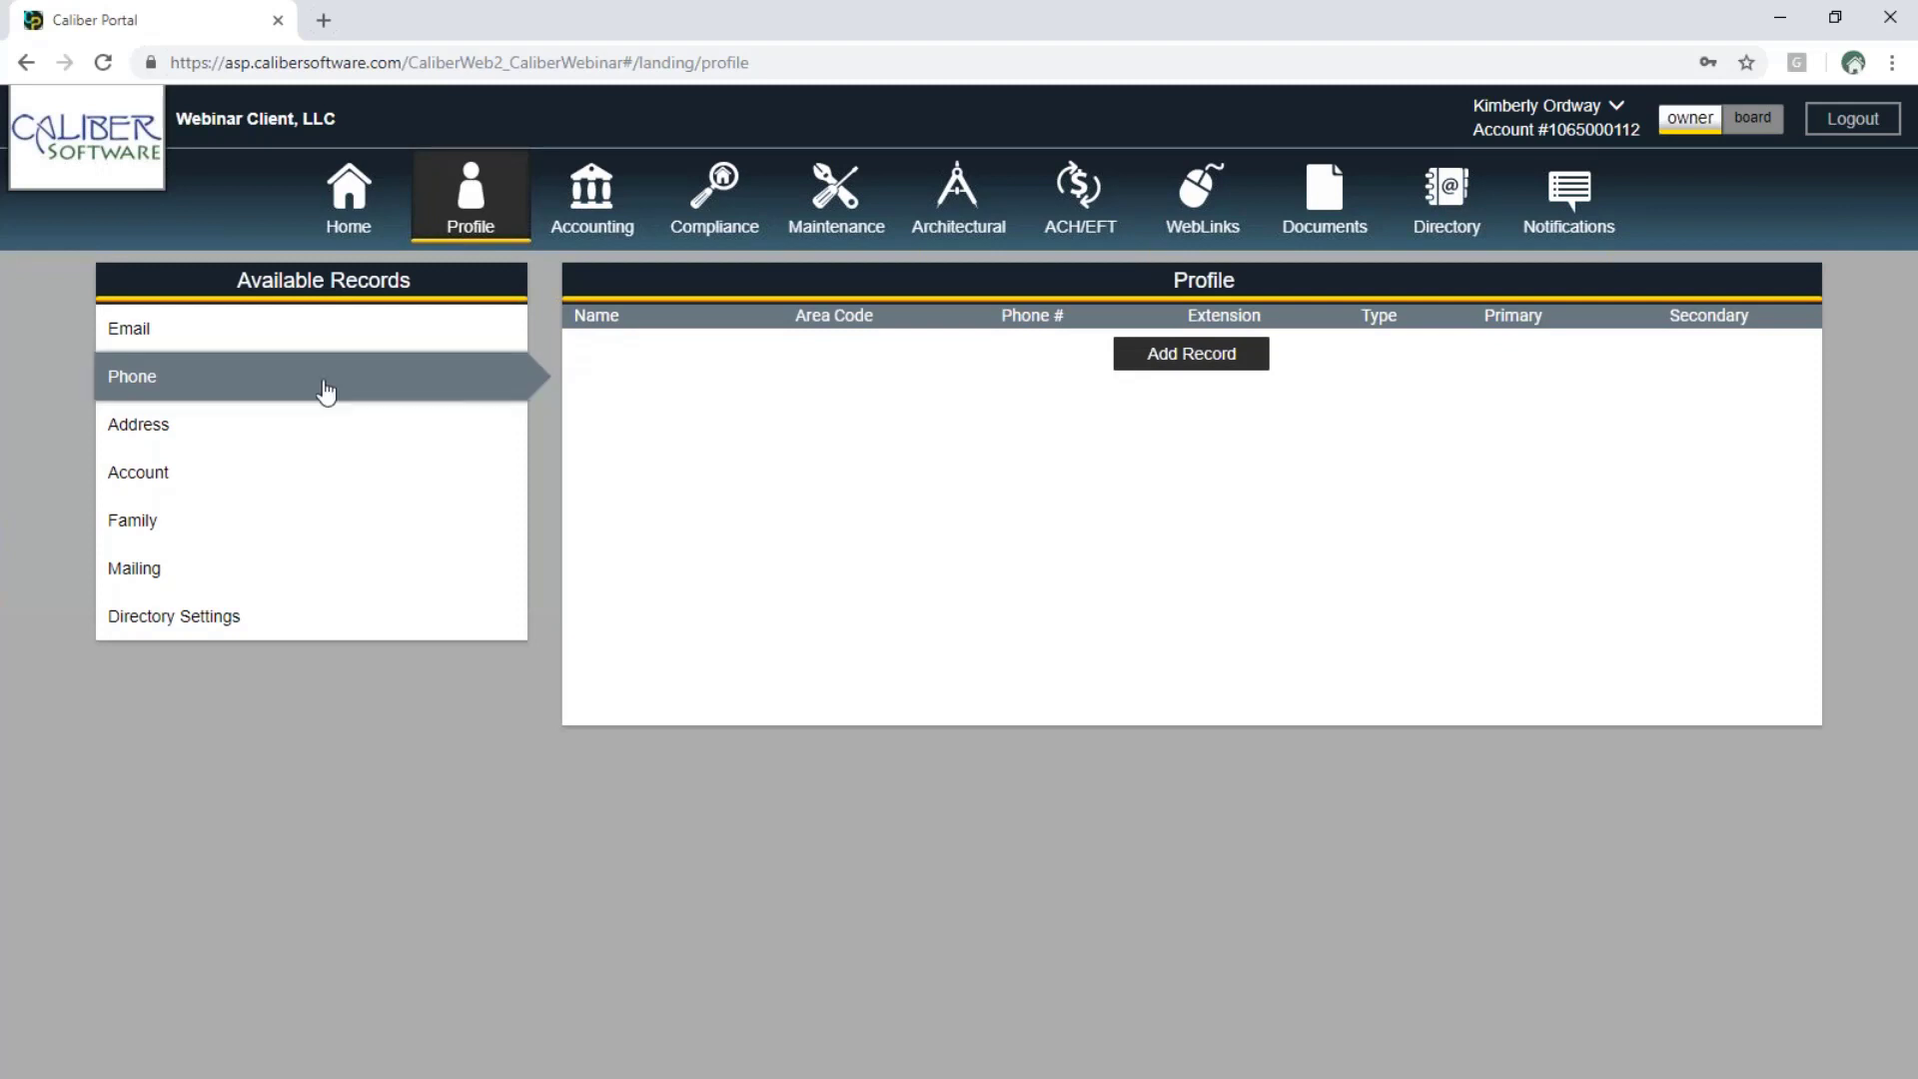
click(179, 434)
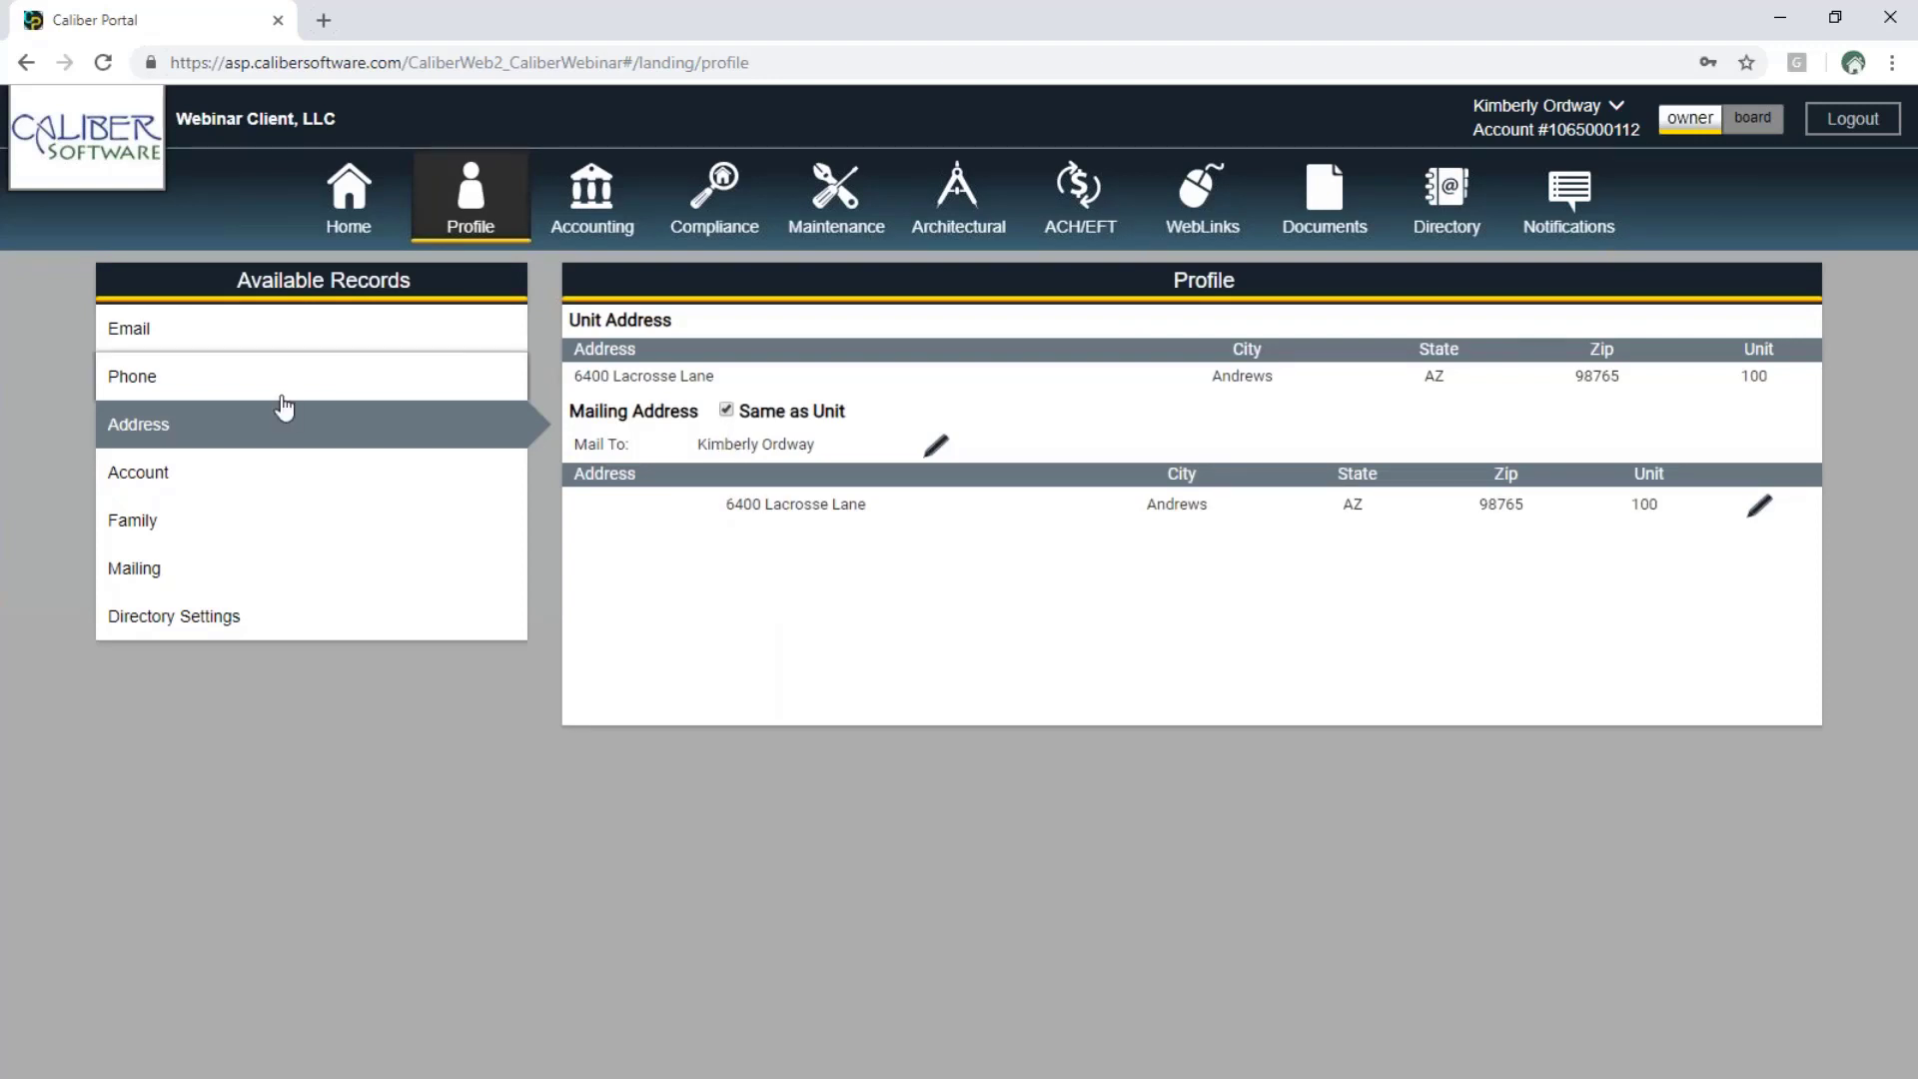
click(184, 481)
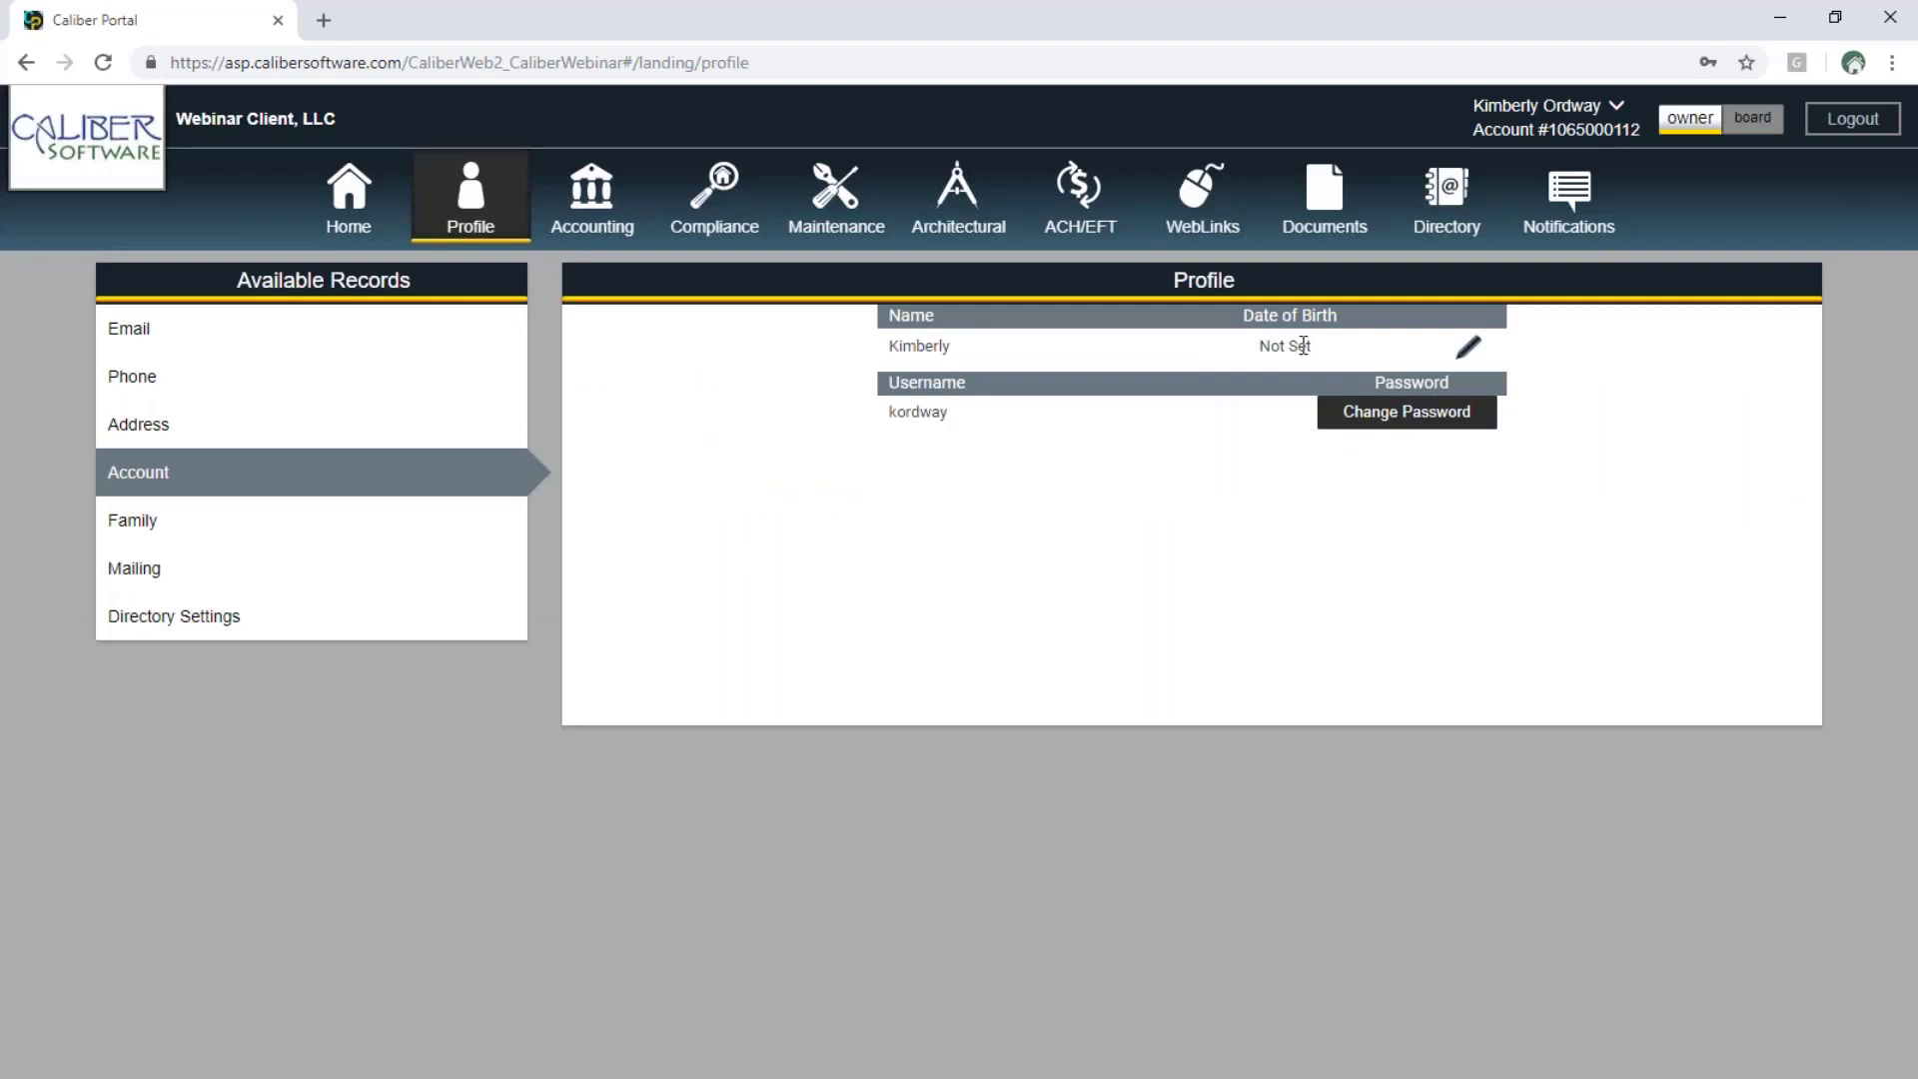
click(161, 525)
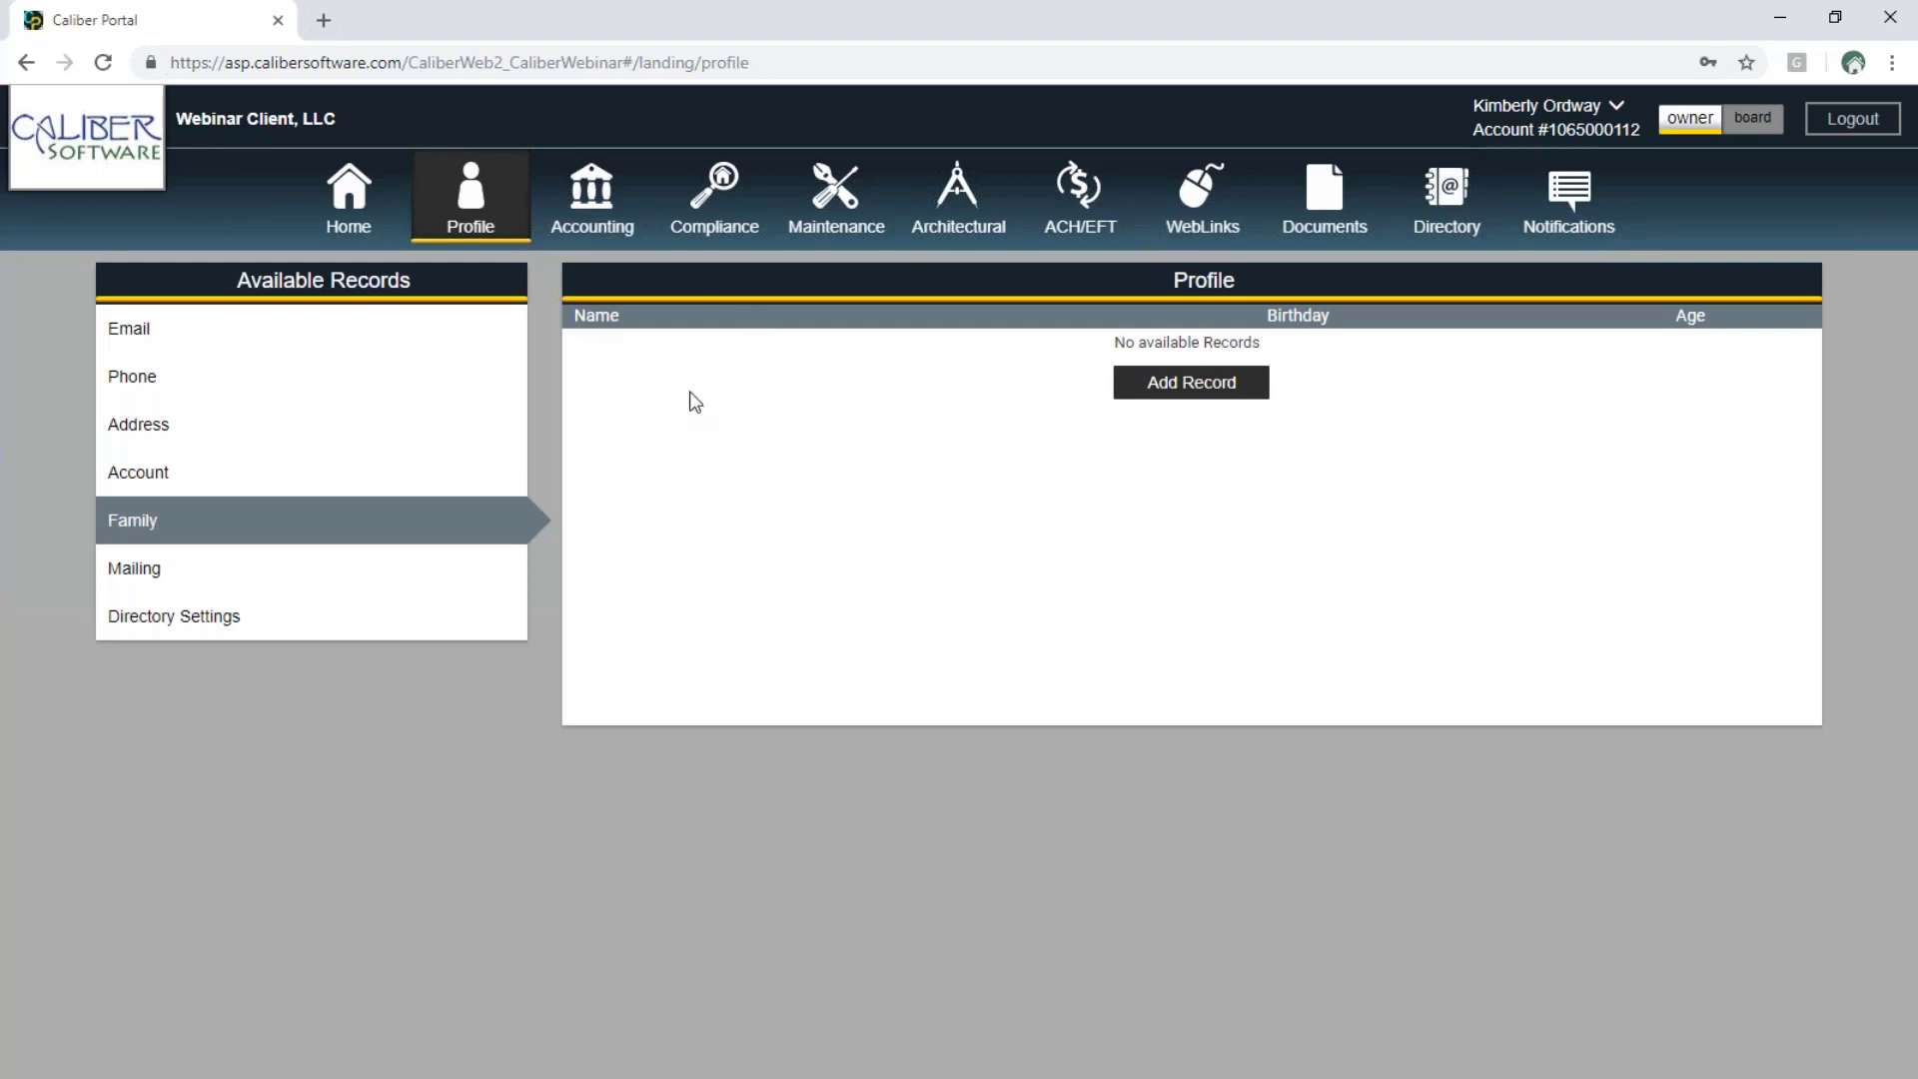
In the profile's mailing preferences, enable Email and disable Mail for Architectural Letters, saving the changes
click(147, 578)
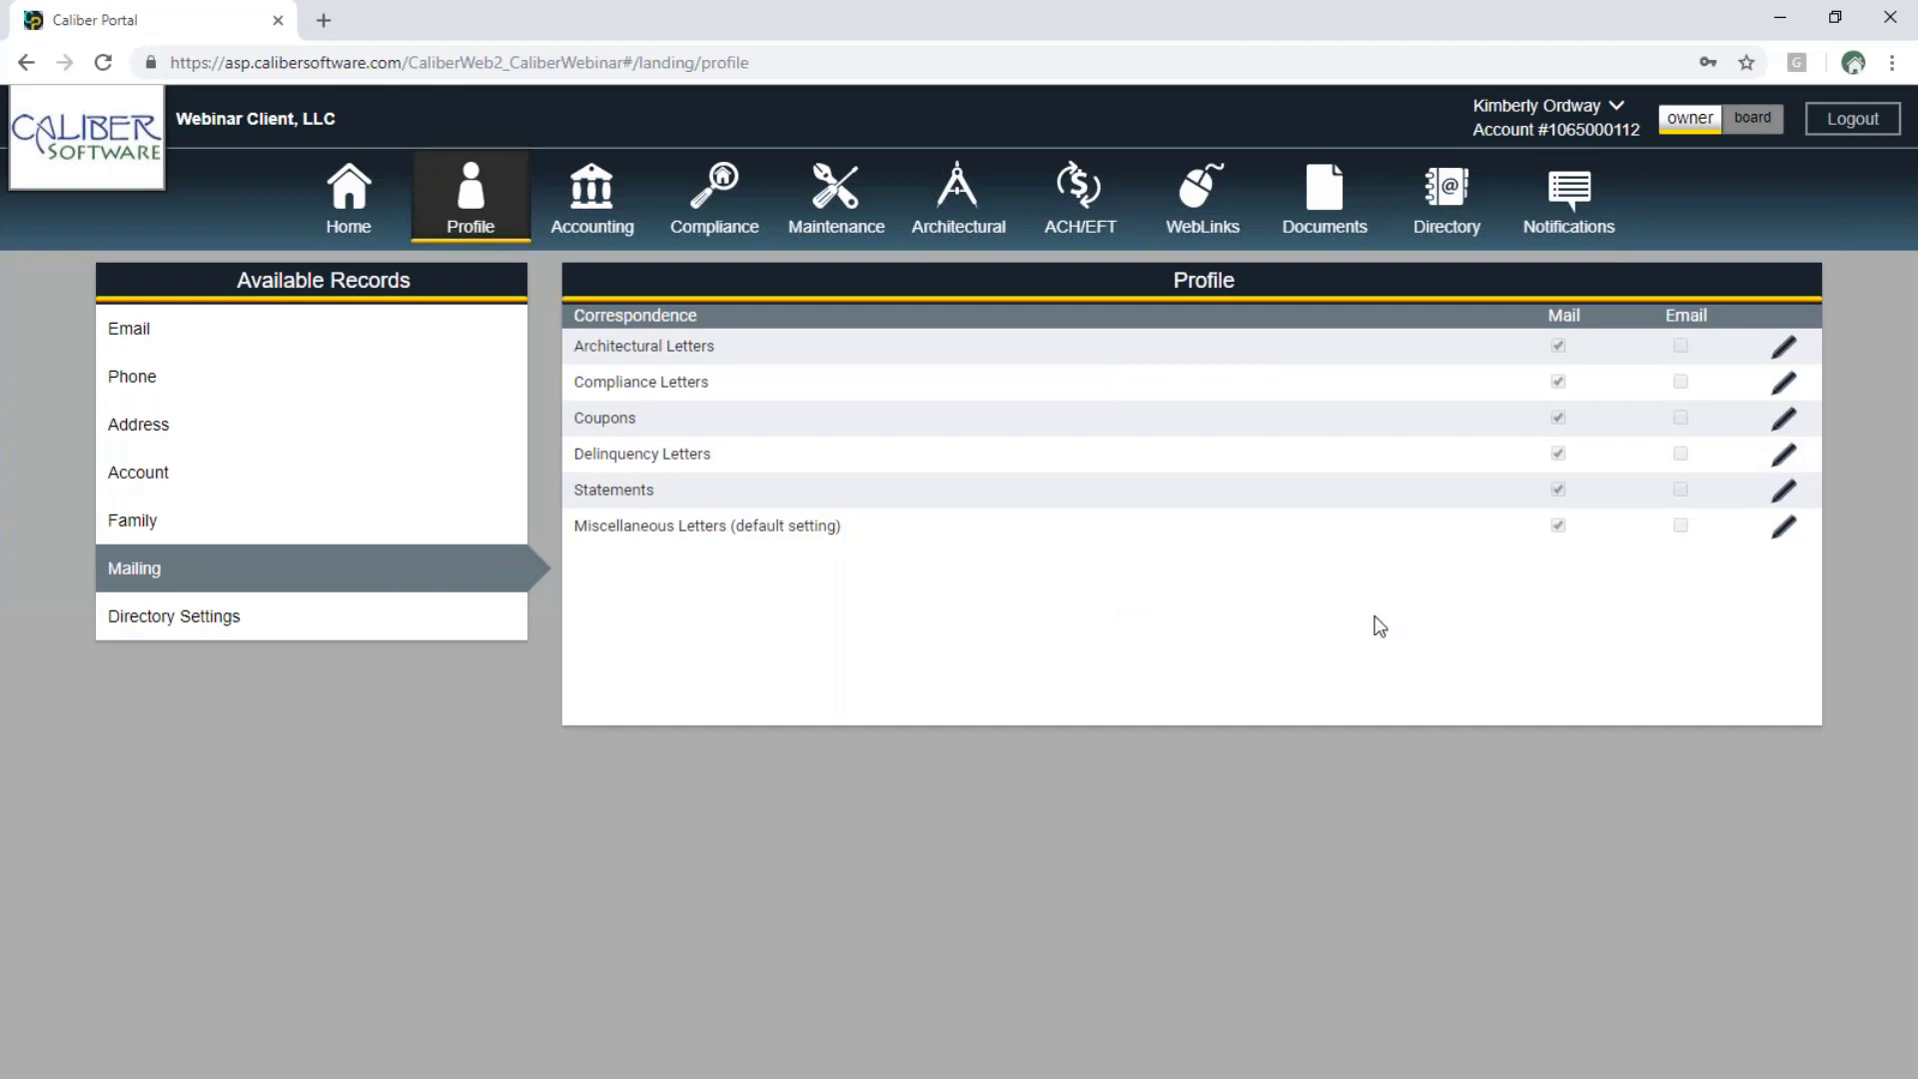
click(1784, 346)
click(1679, 346)
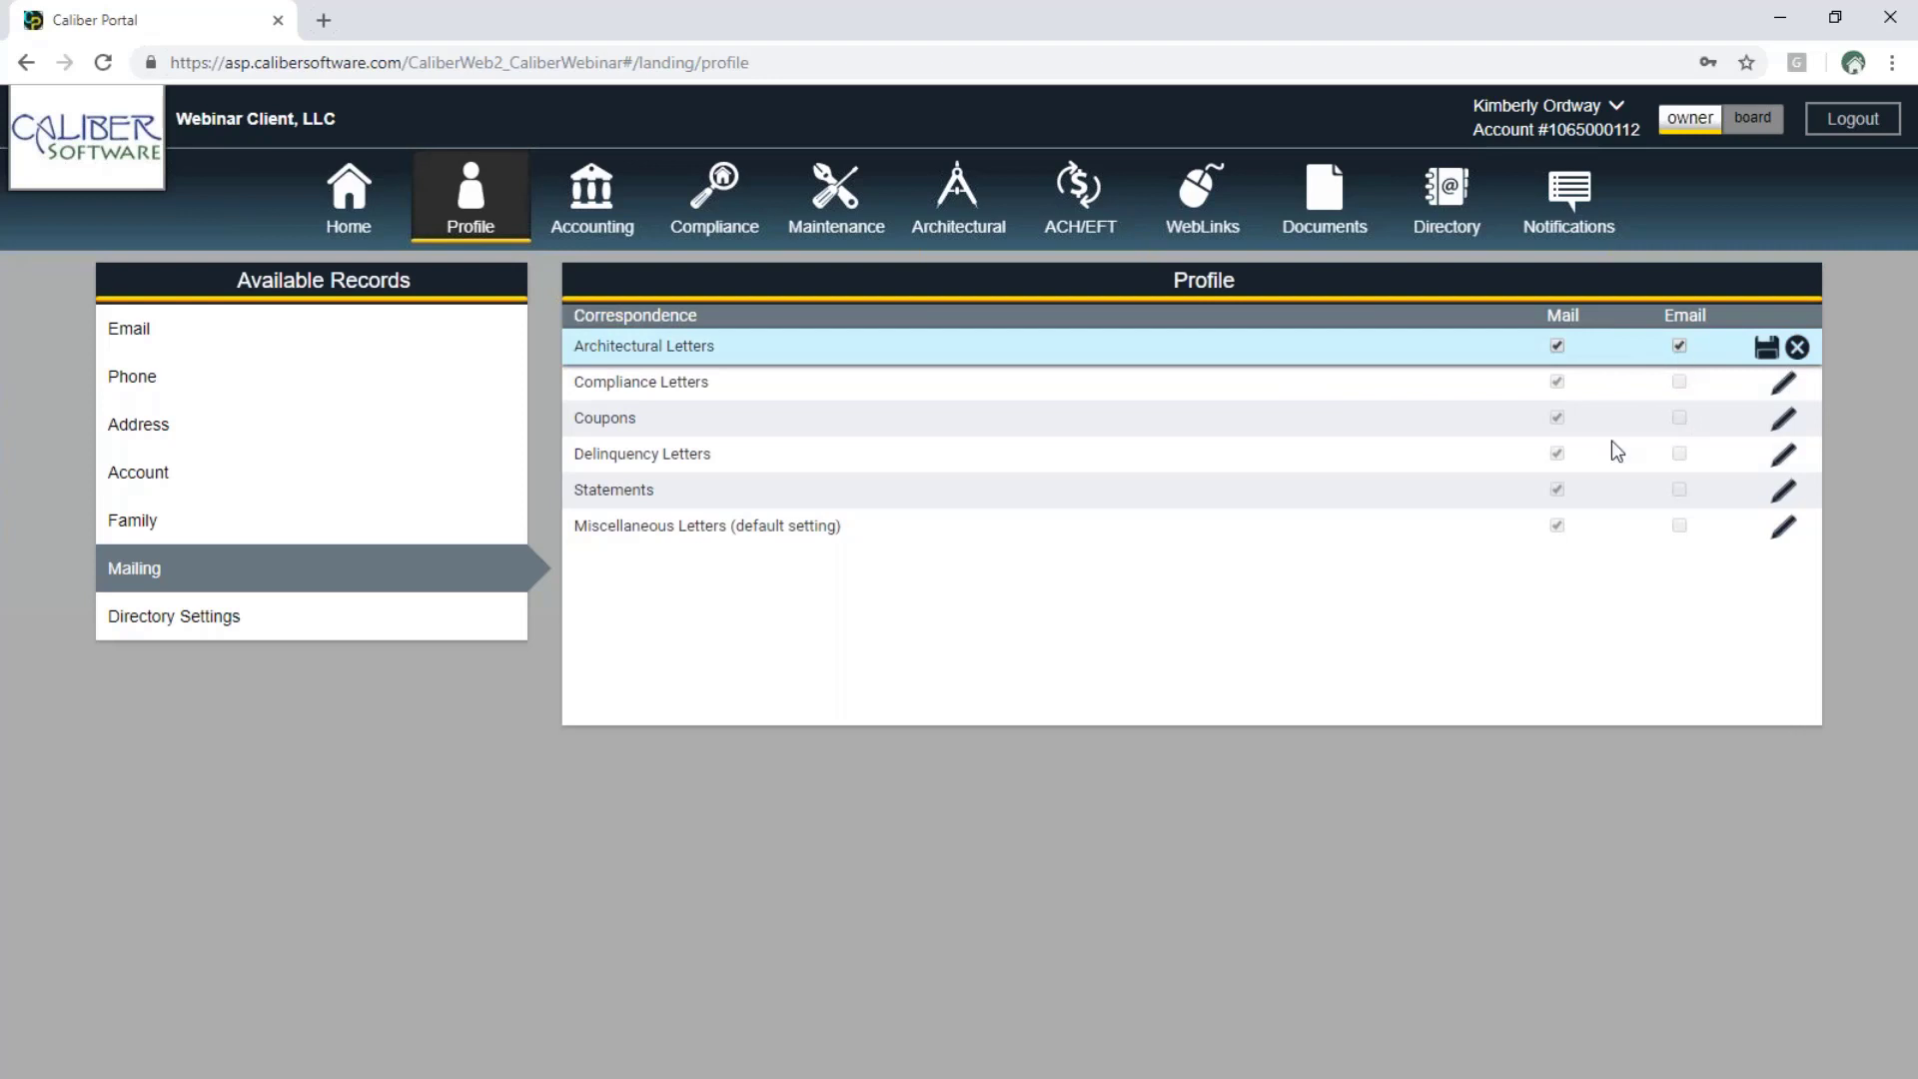
click(1766, 347)
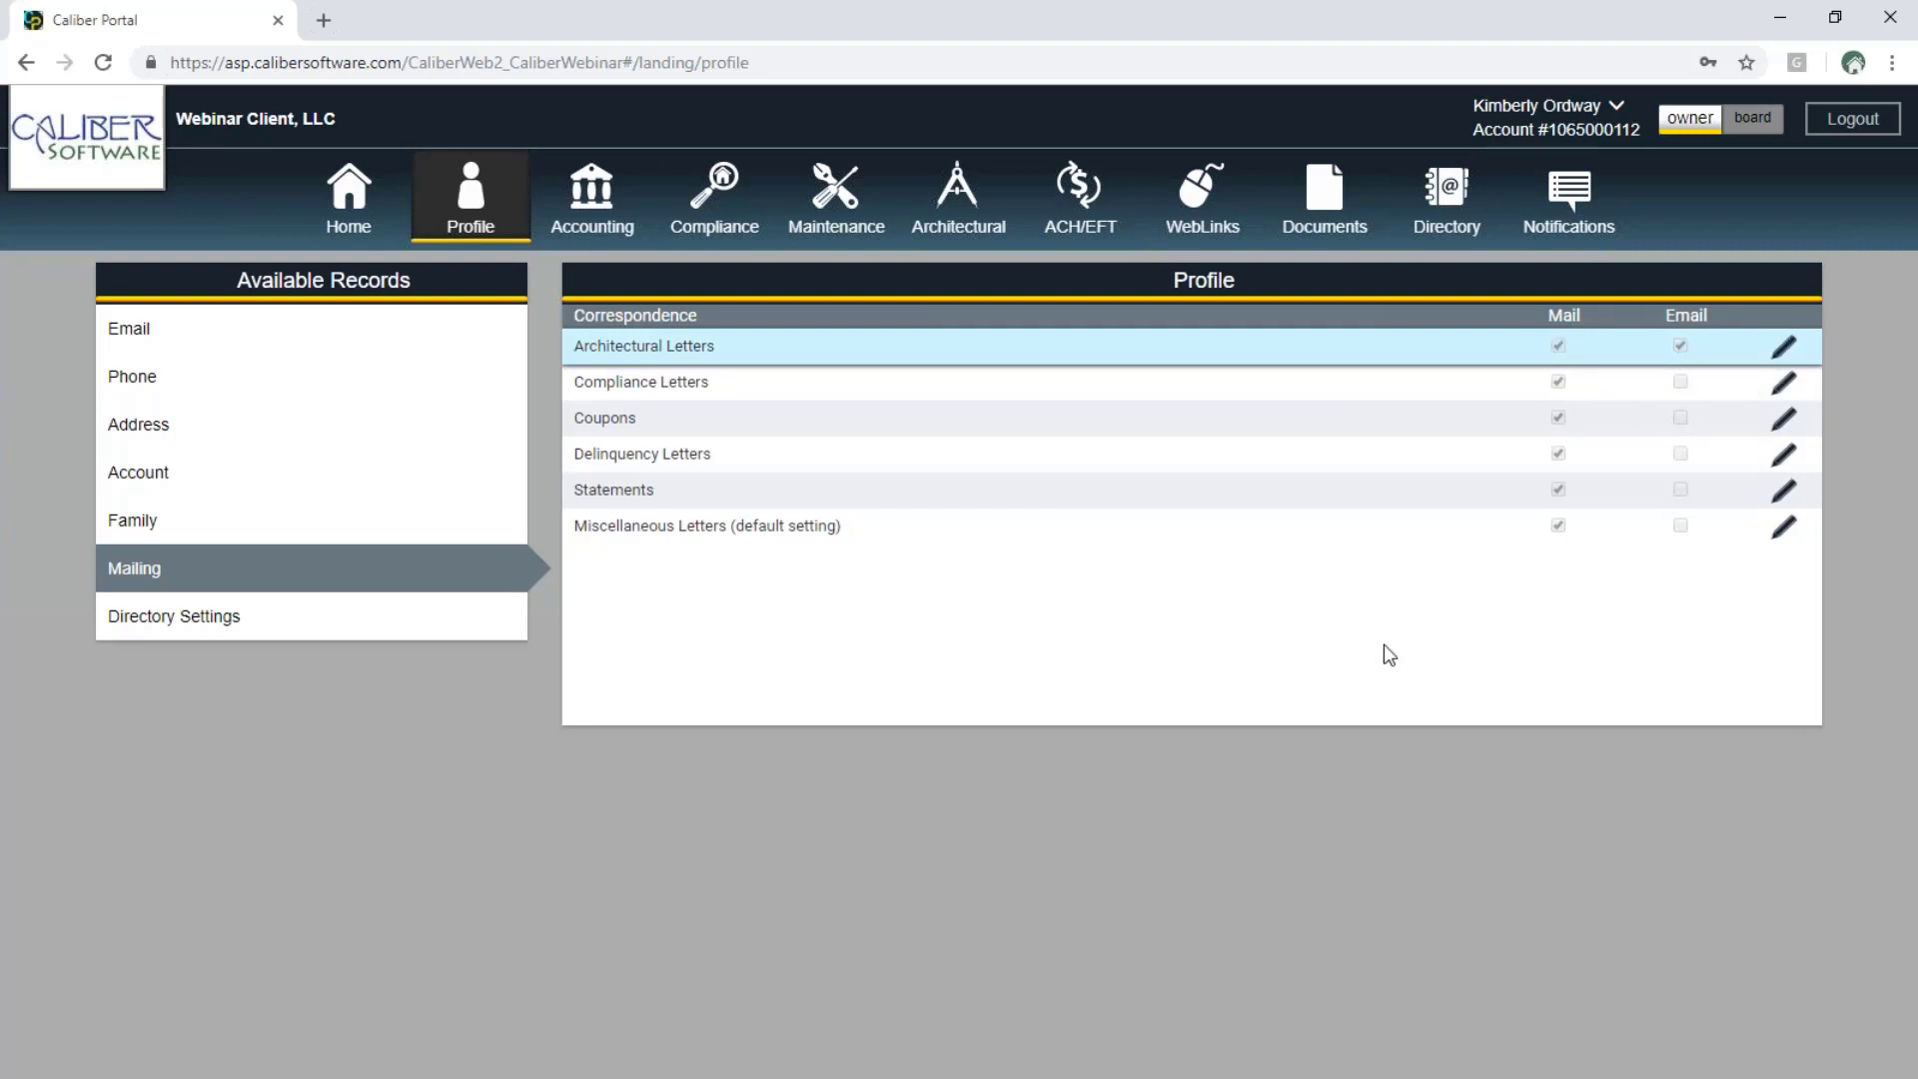
click(1784, 347)
click(1558, 346)
click(1766, 347)
Set Show Name and Show Mailing Address to Yes in the profile's directory settings and submit them
click(165, 636)
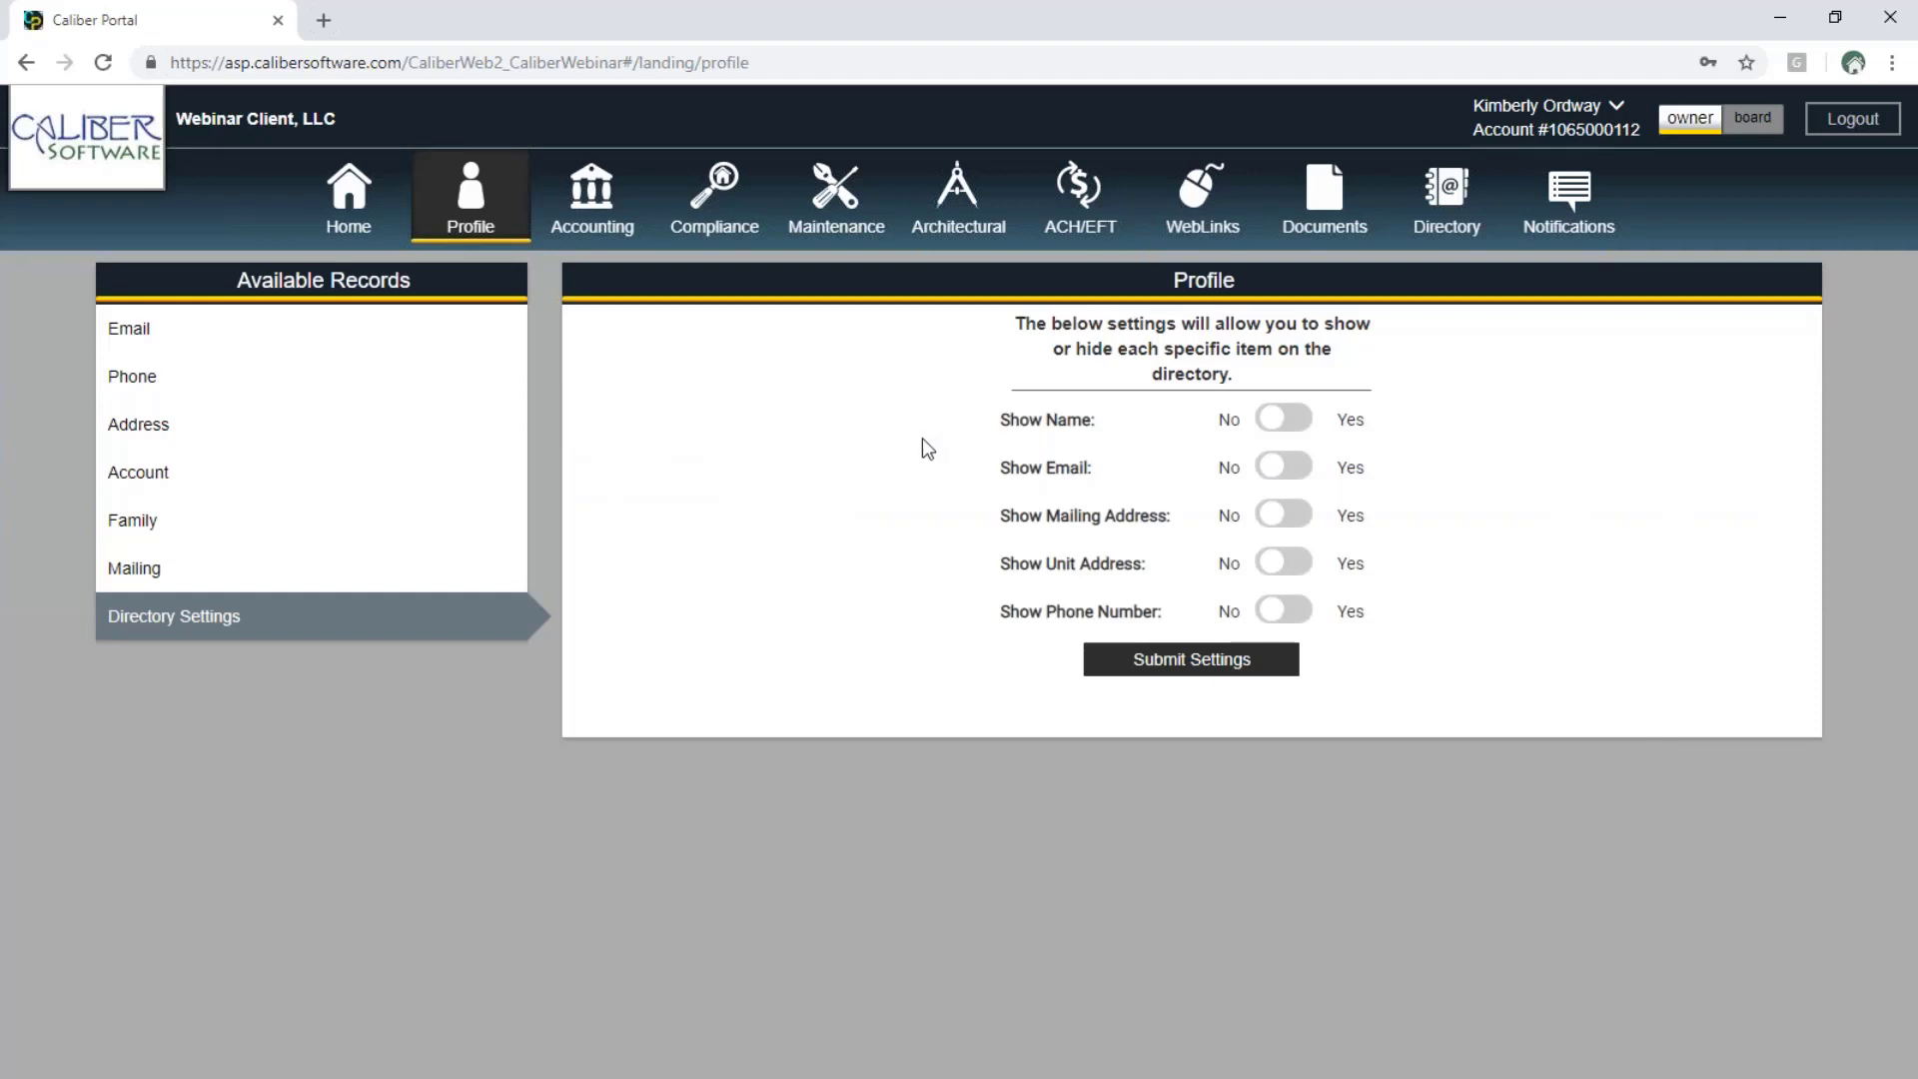
click(1287, 419)
click(1292, 512)
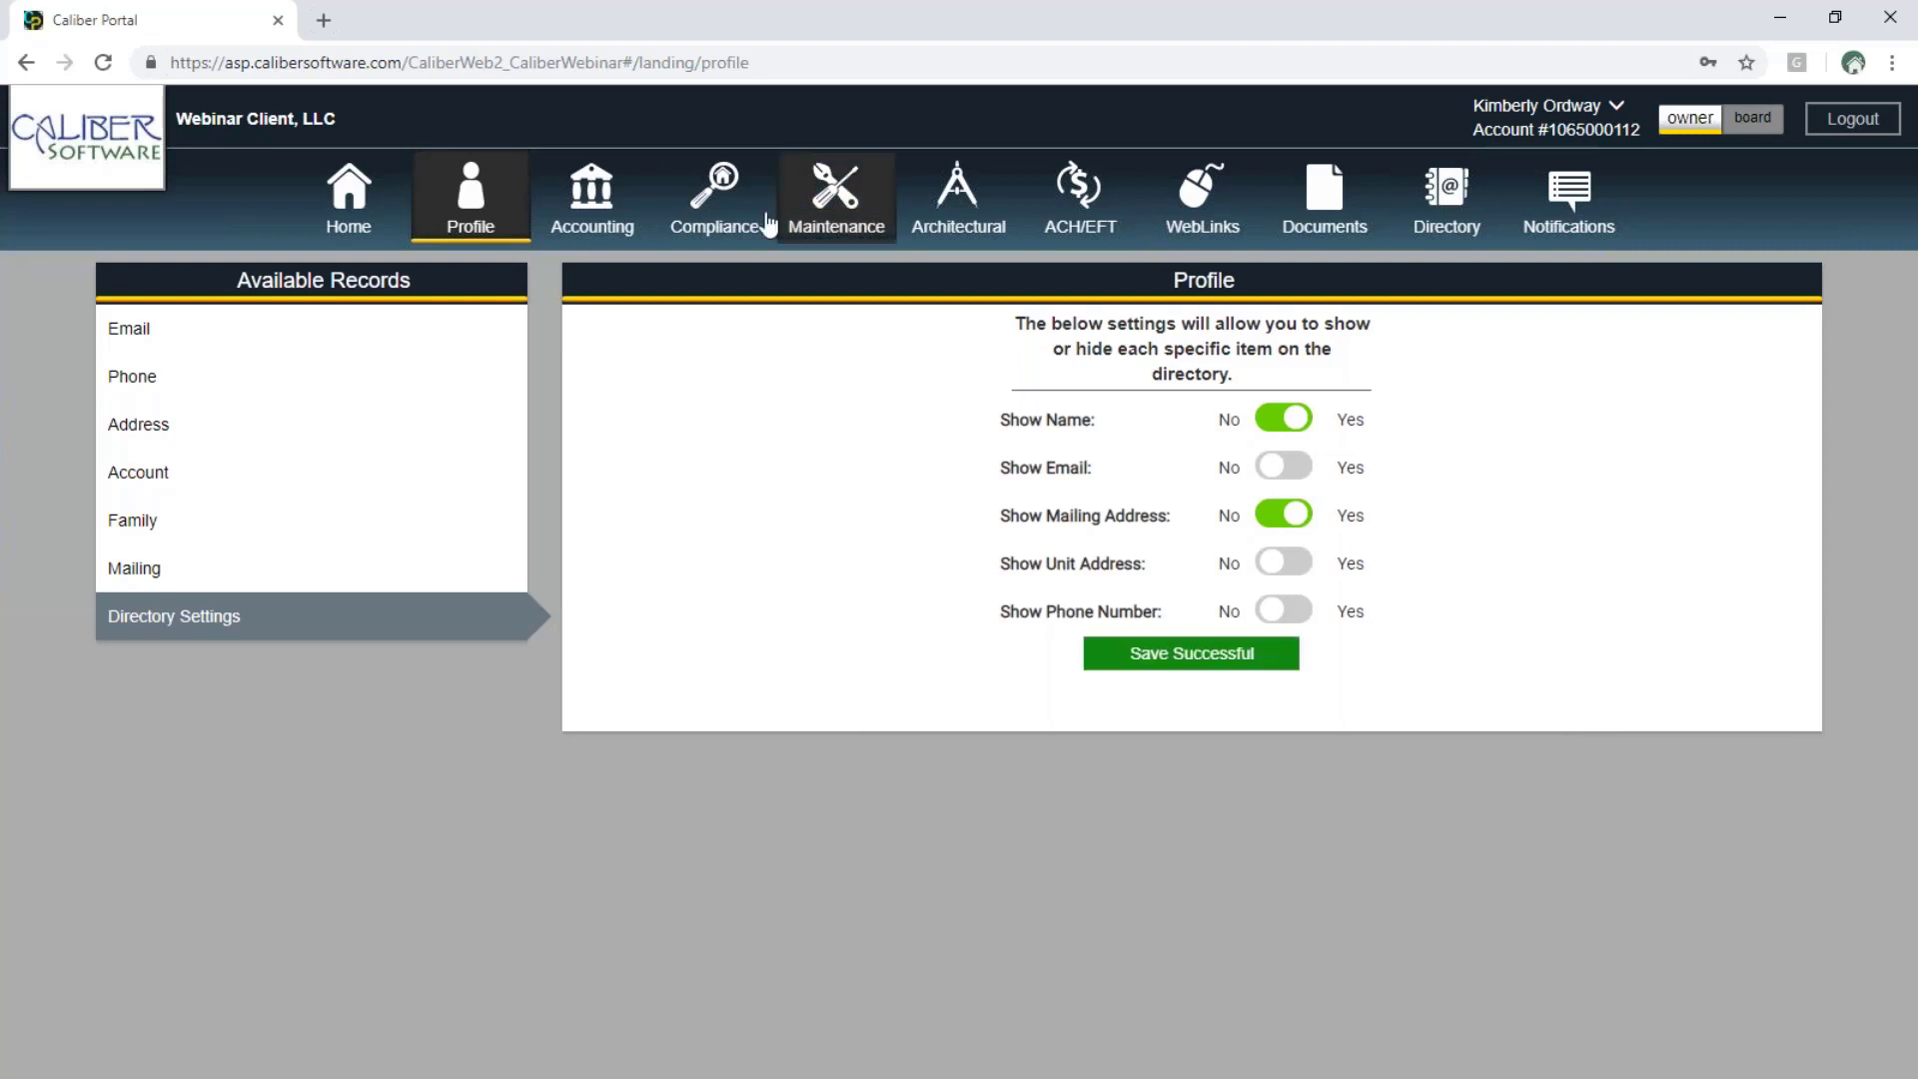
View the owner's compliance violations, listing all items instead of only current ones
click(715, 192)
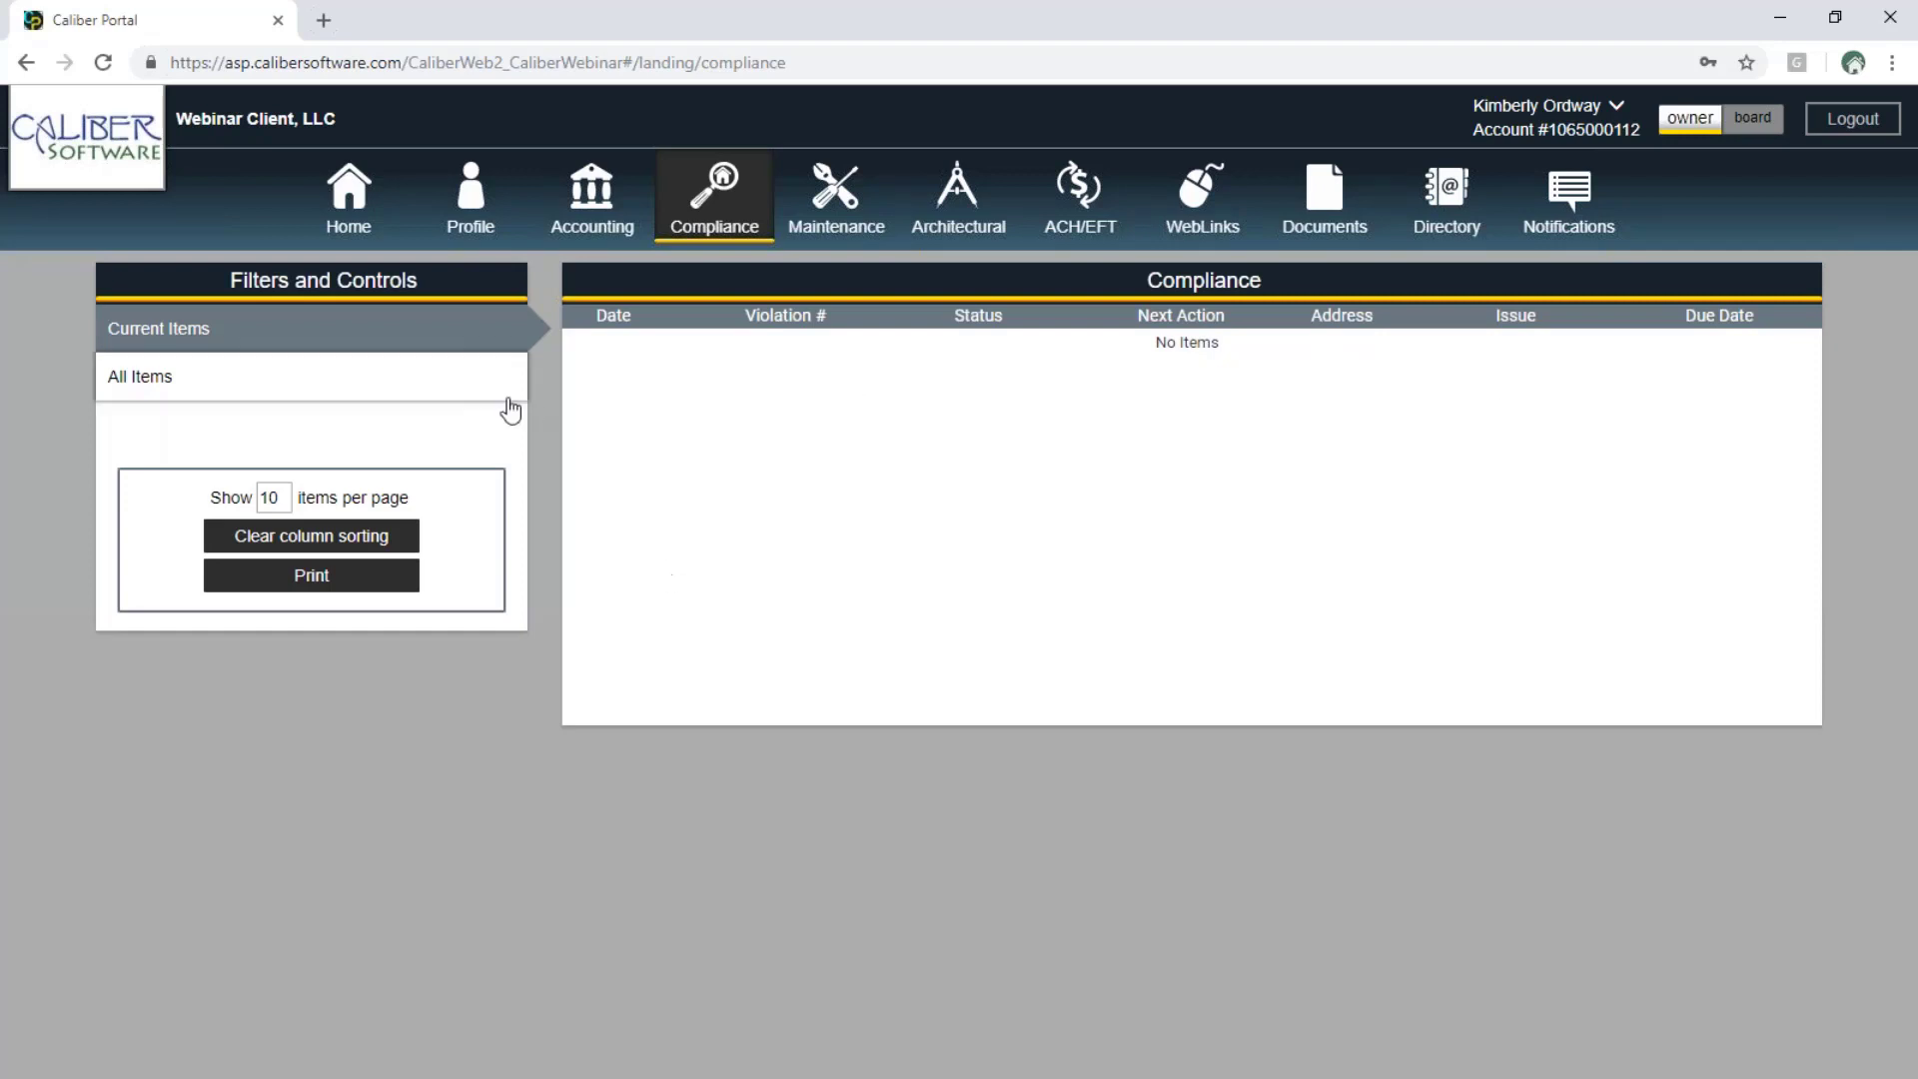
click(133, 389)
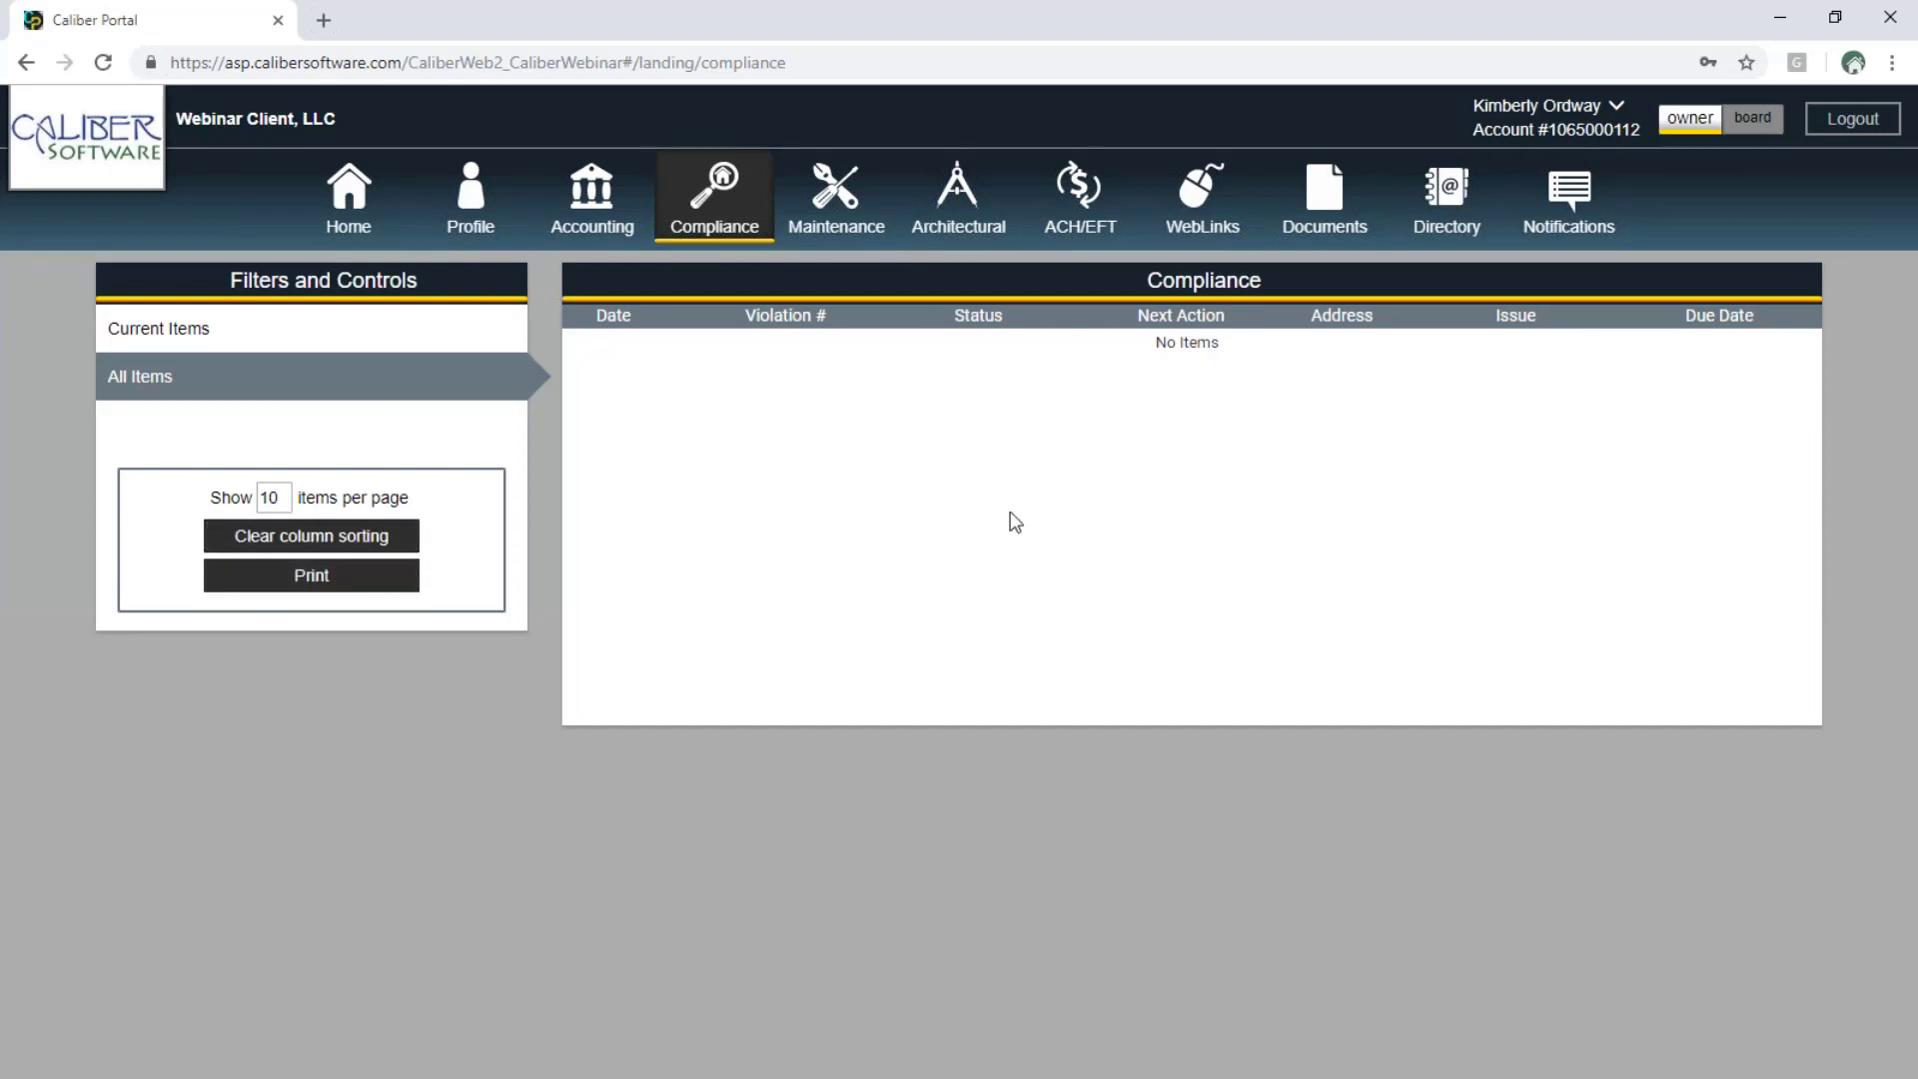
Start a new maintenance service request with type Unit and the owner's unit address as the location
click(867, 200)
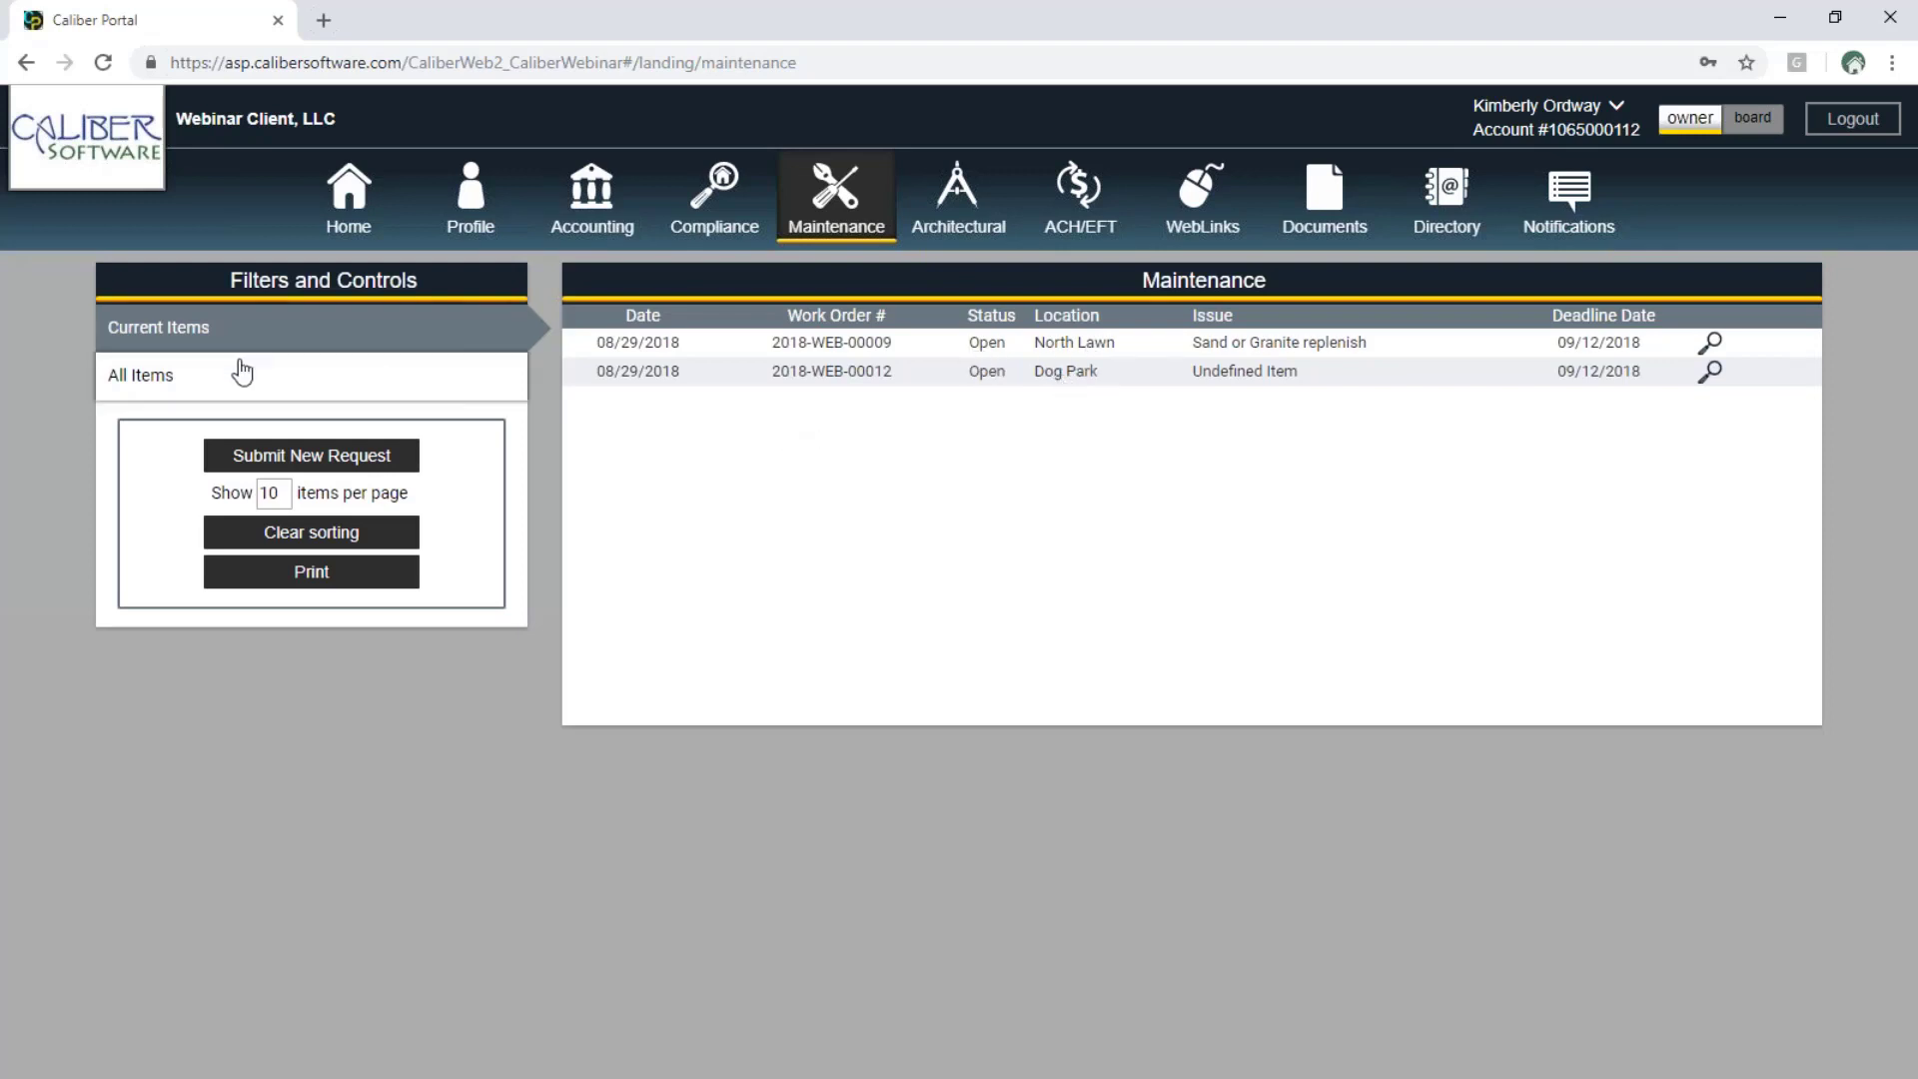
click(269, 462)
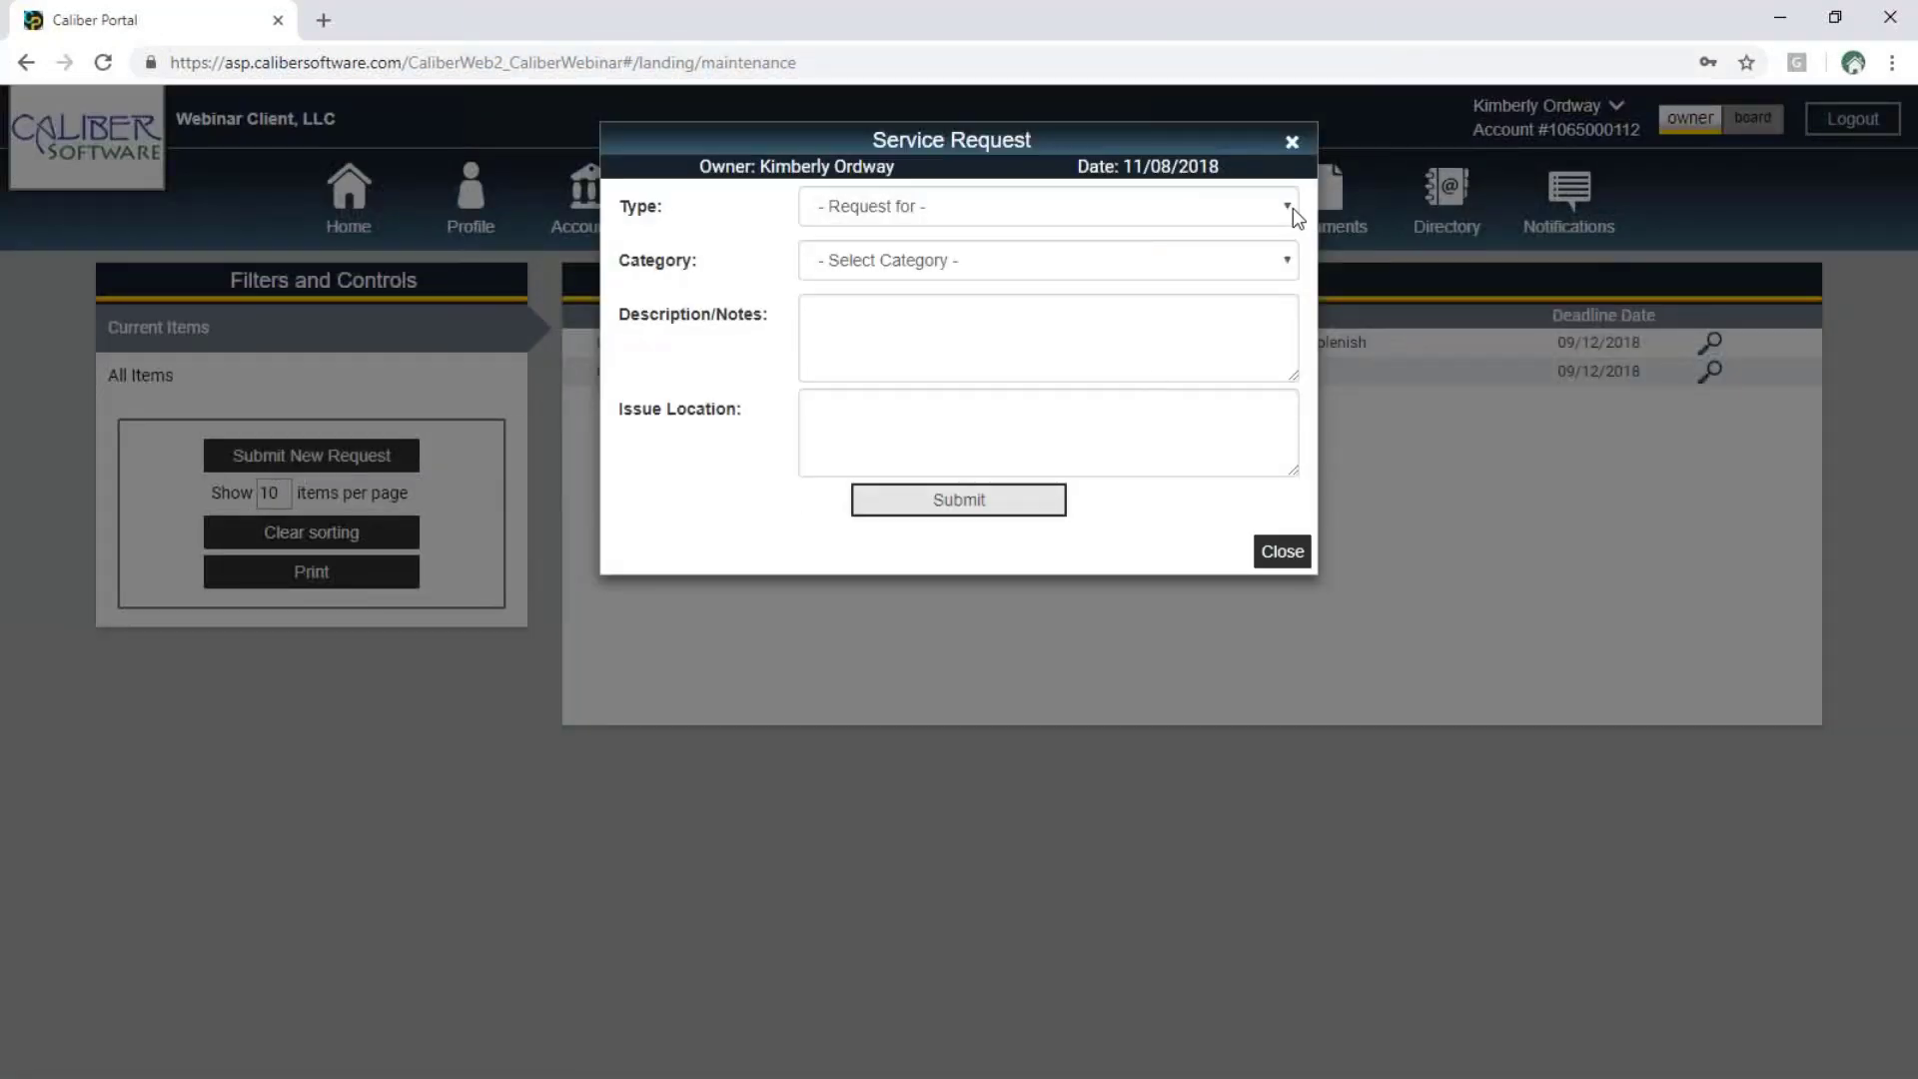
click(1293, 209)
click(842, 257)
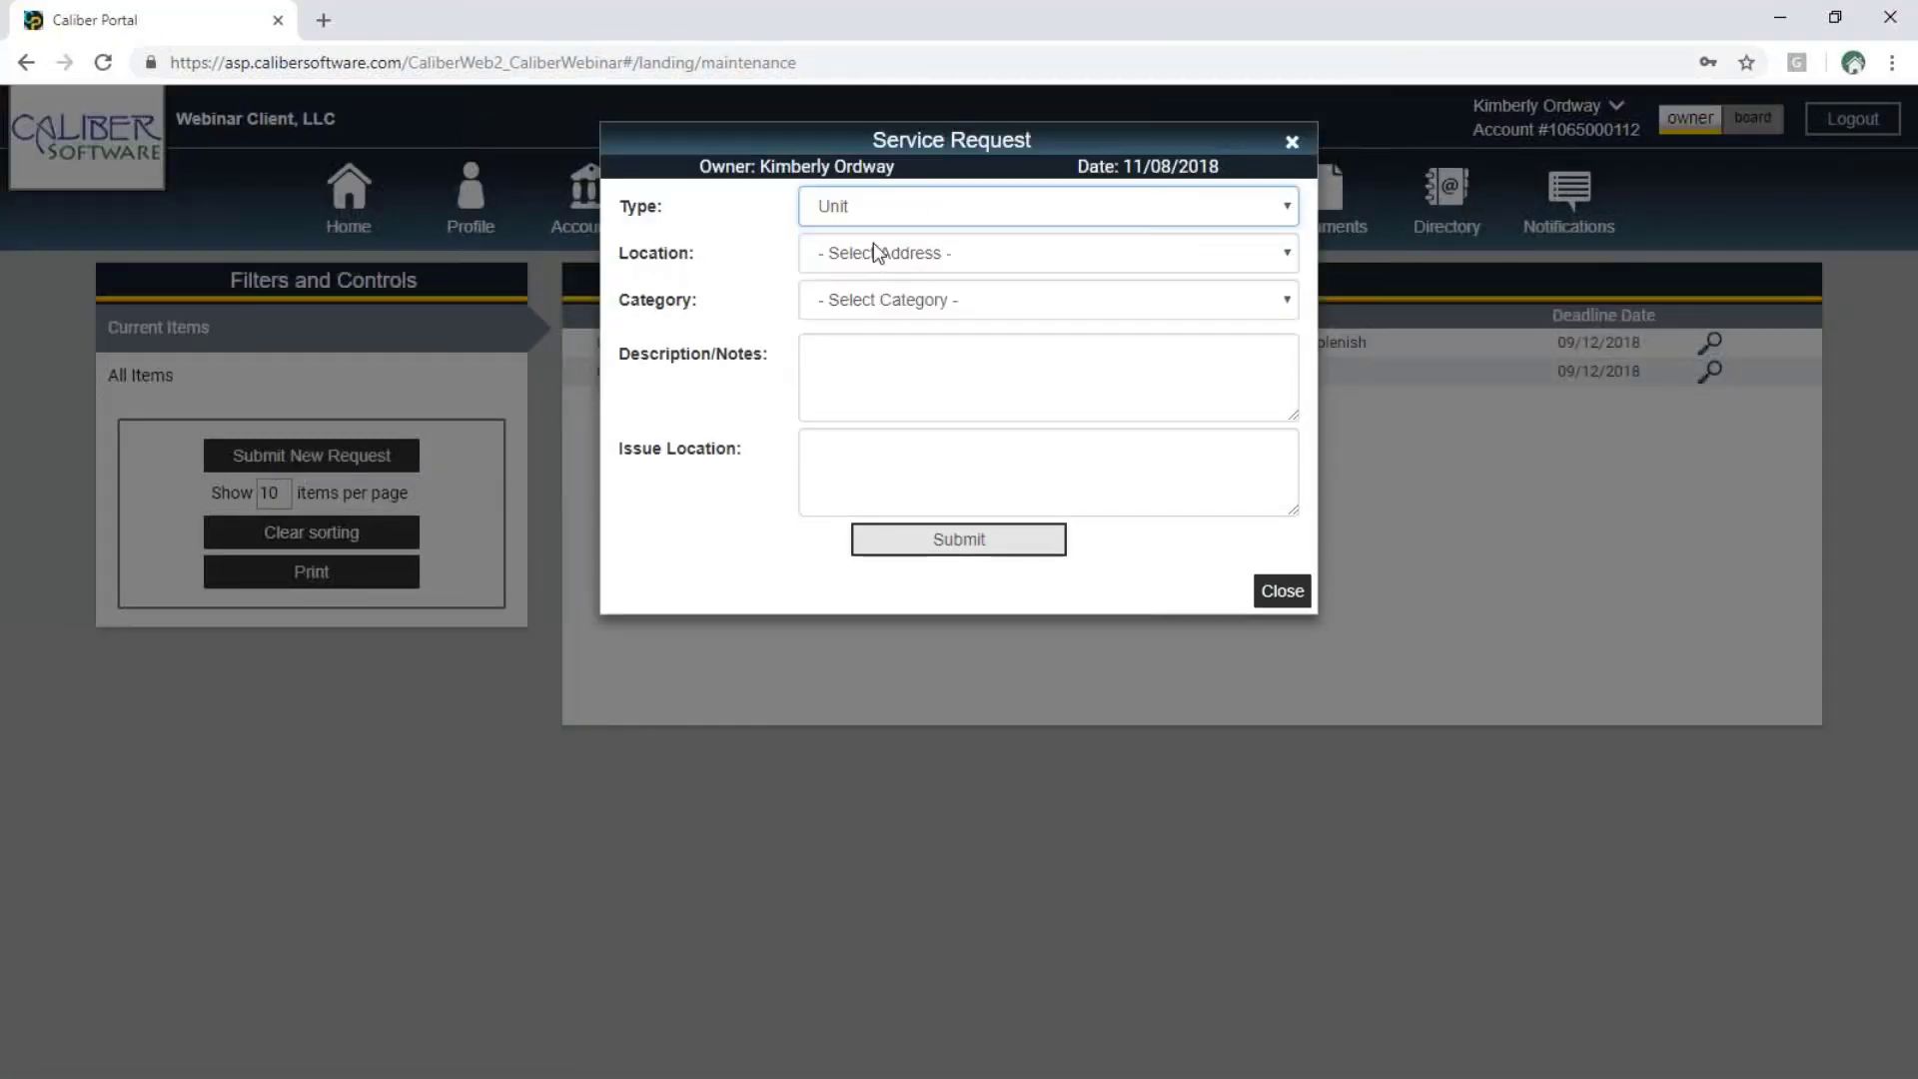
click(876, 252)
click(843, 308)
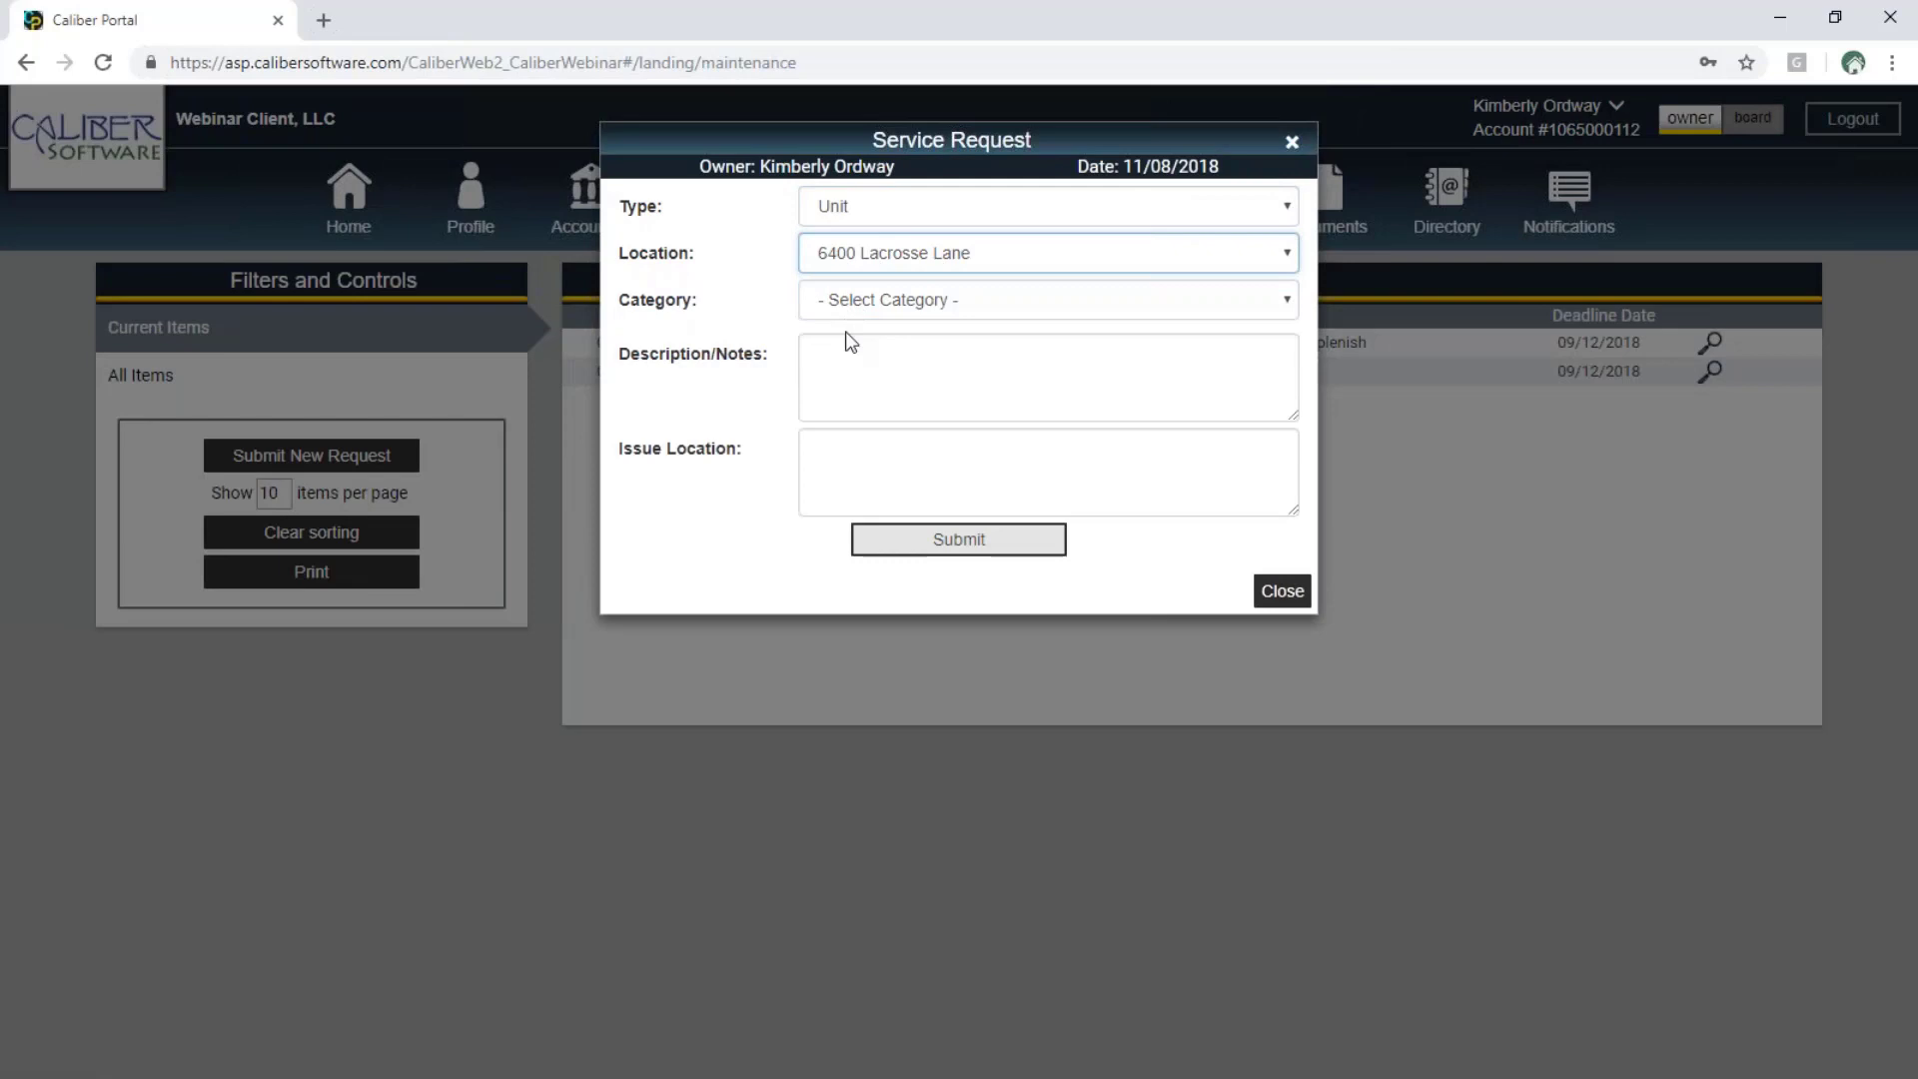
Set the request's category to Handiman Work and item to Fix Mailbox, leave the description blank, and submit it
click(939, 306)
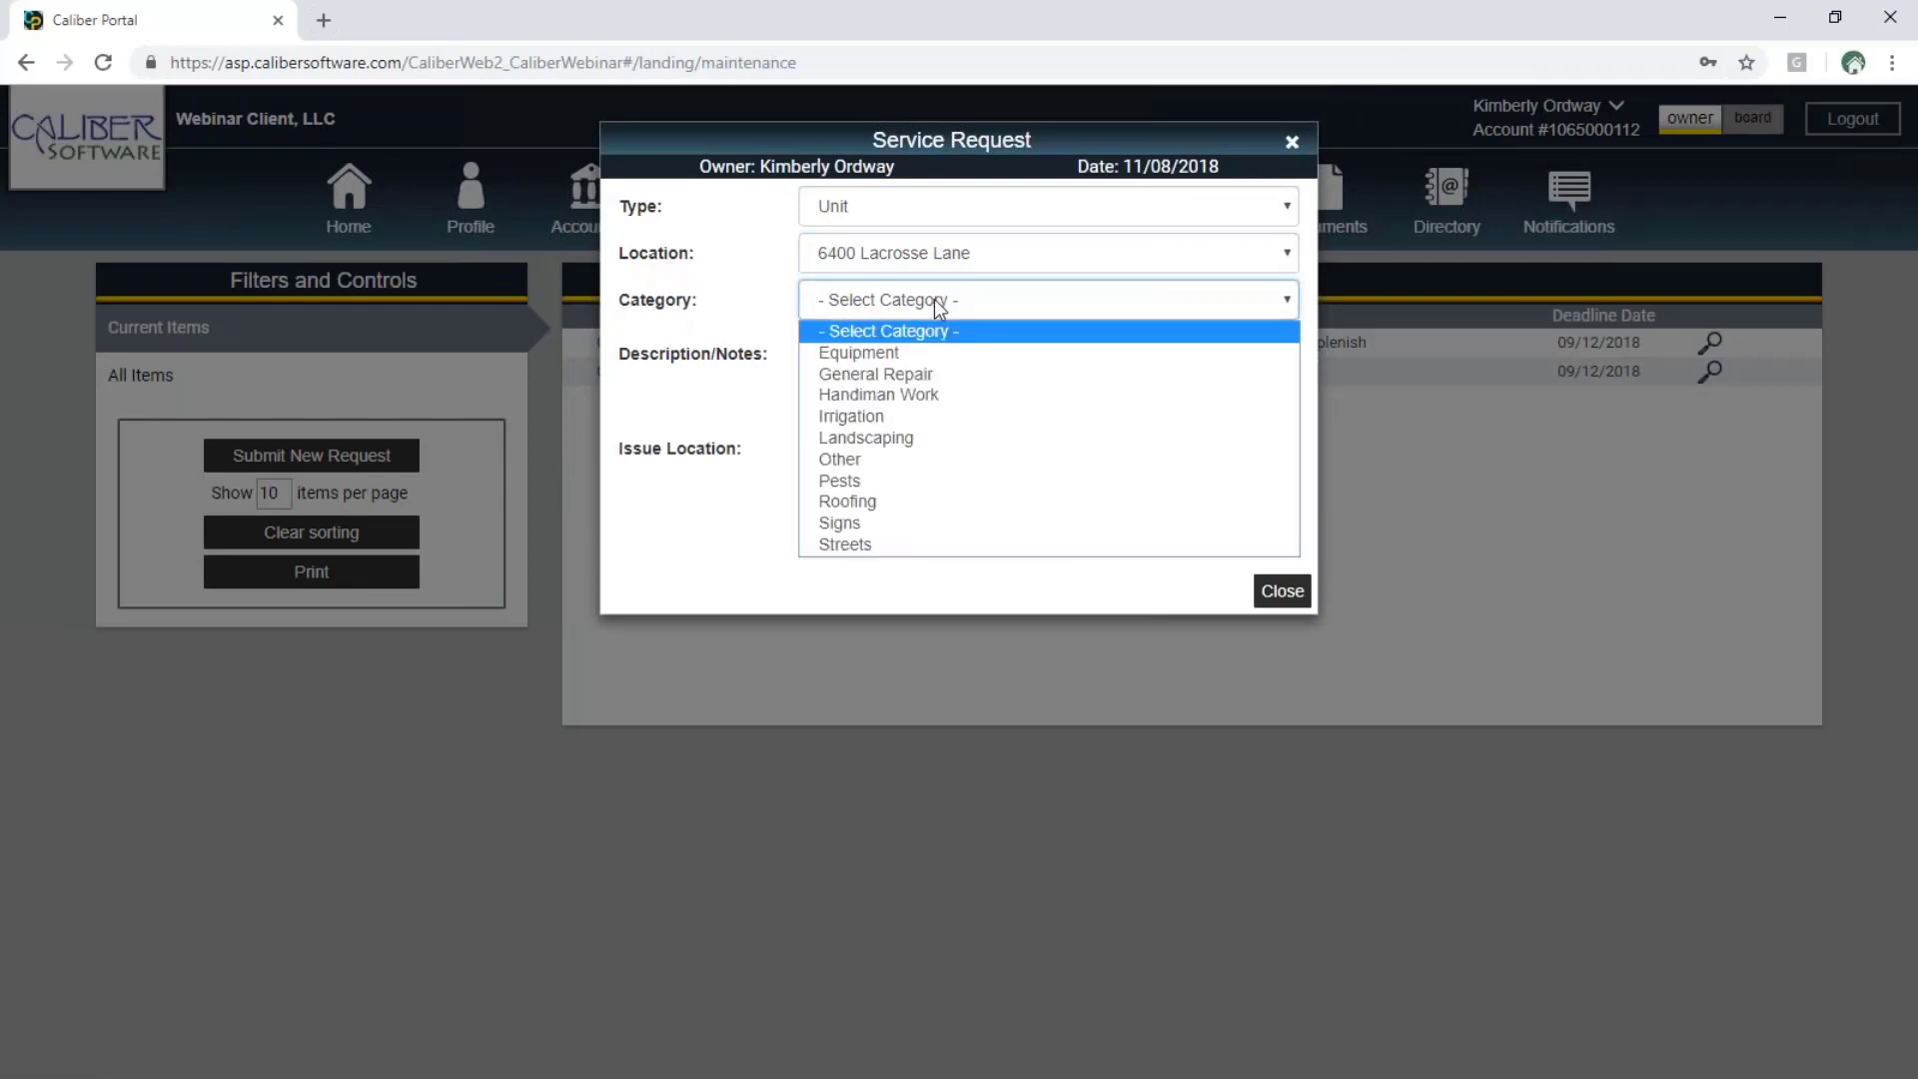
click(879, 396)
click(903, 350)
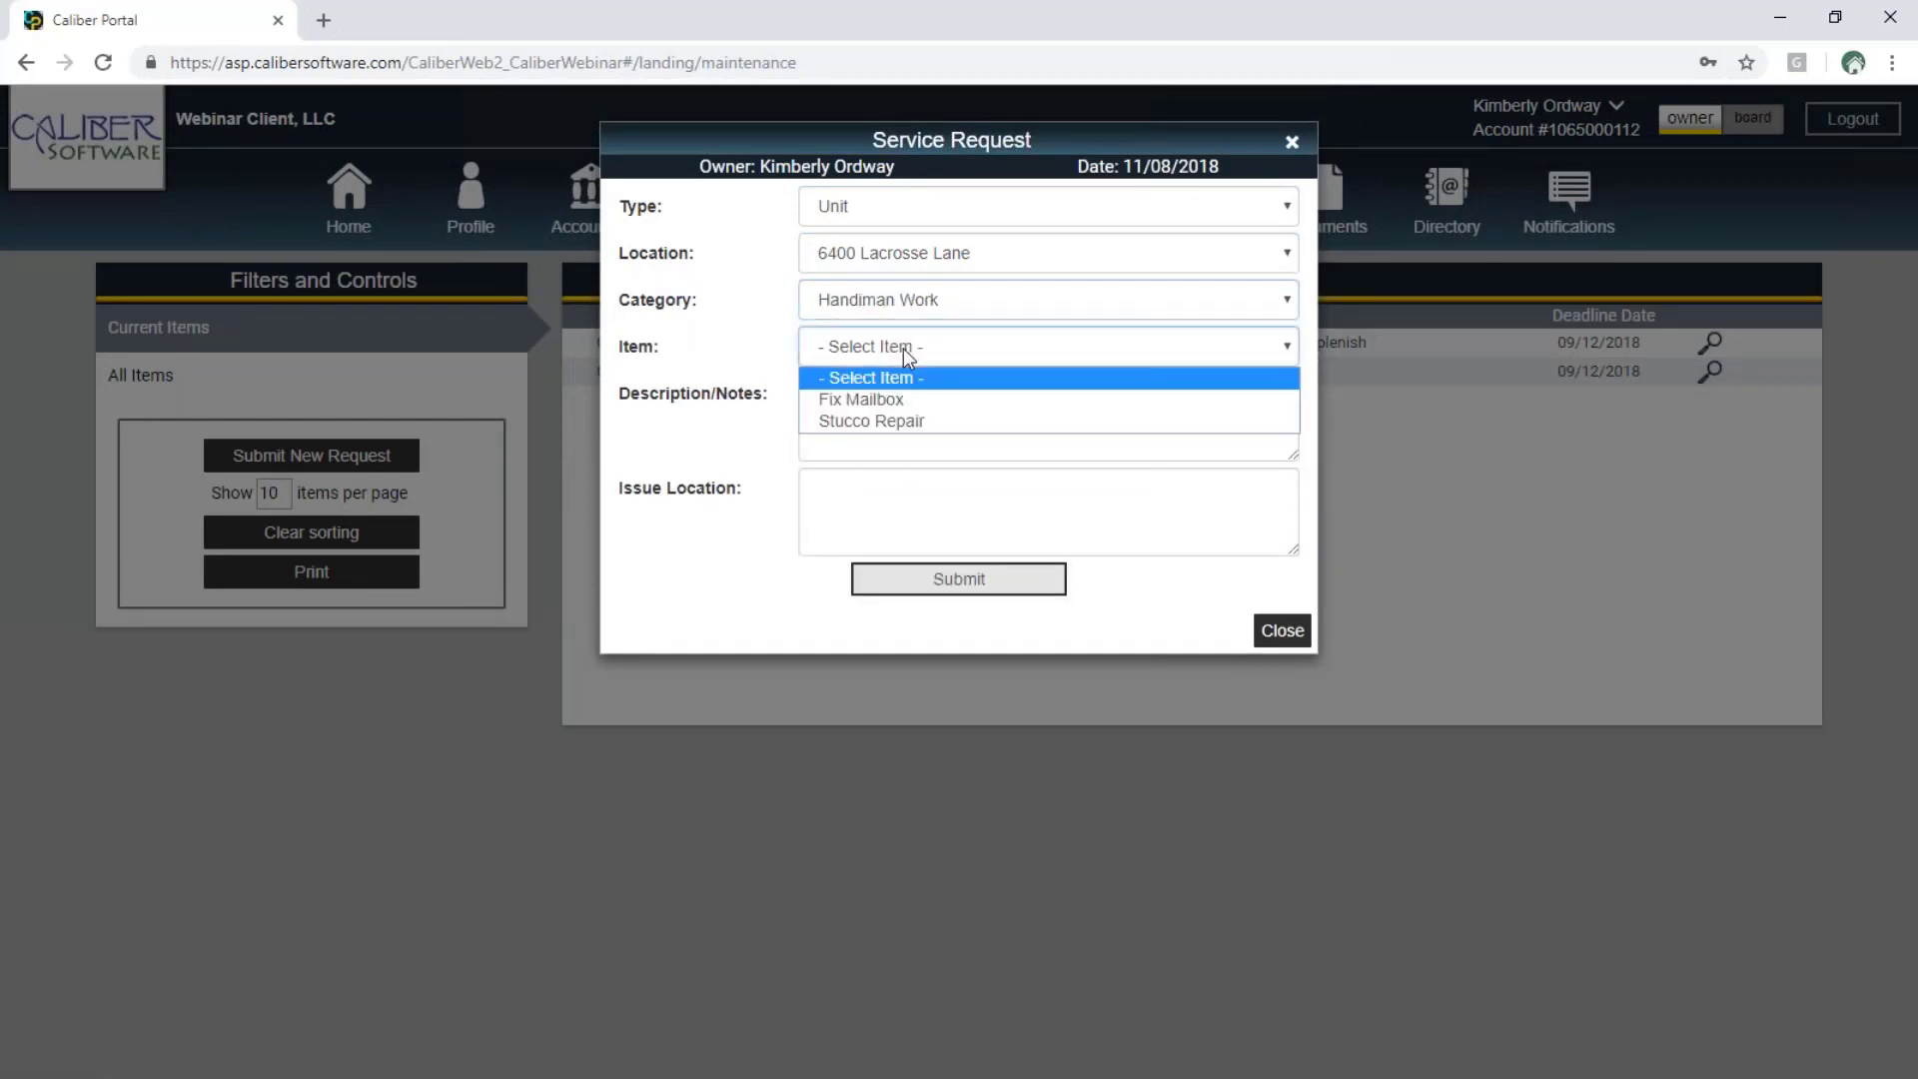
click(915, 409)
click(976, 423)
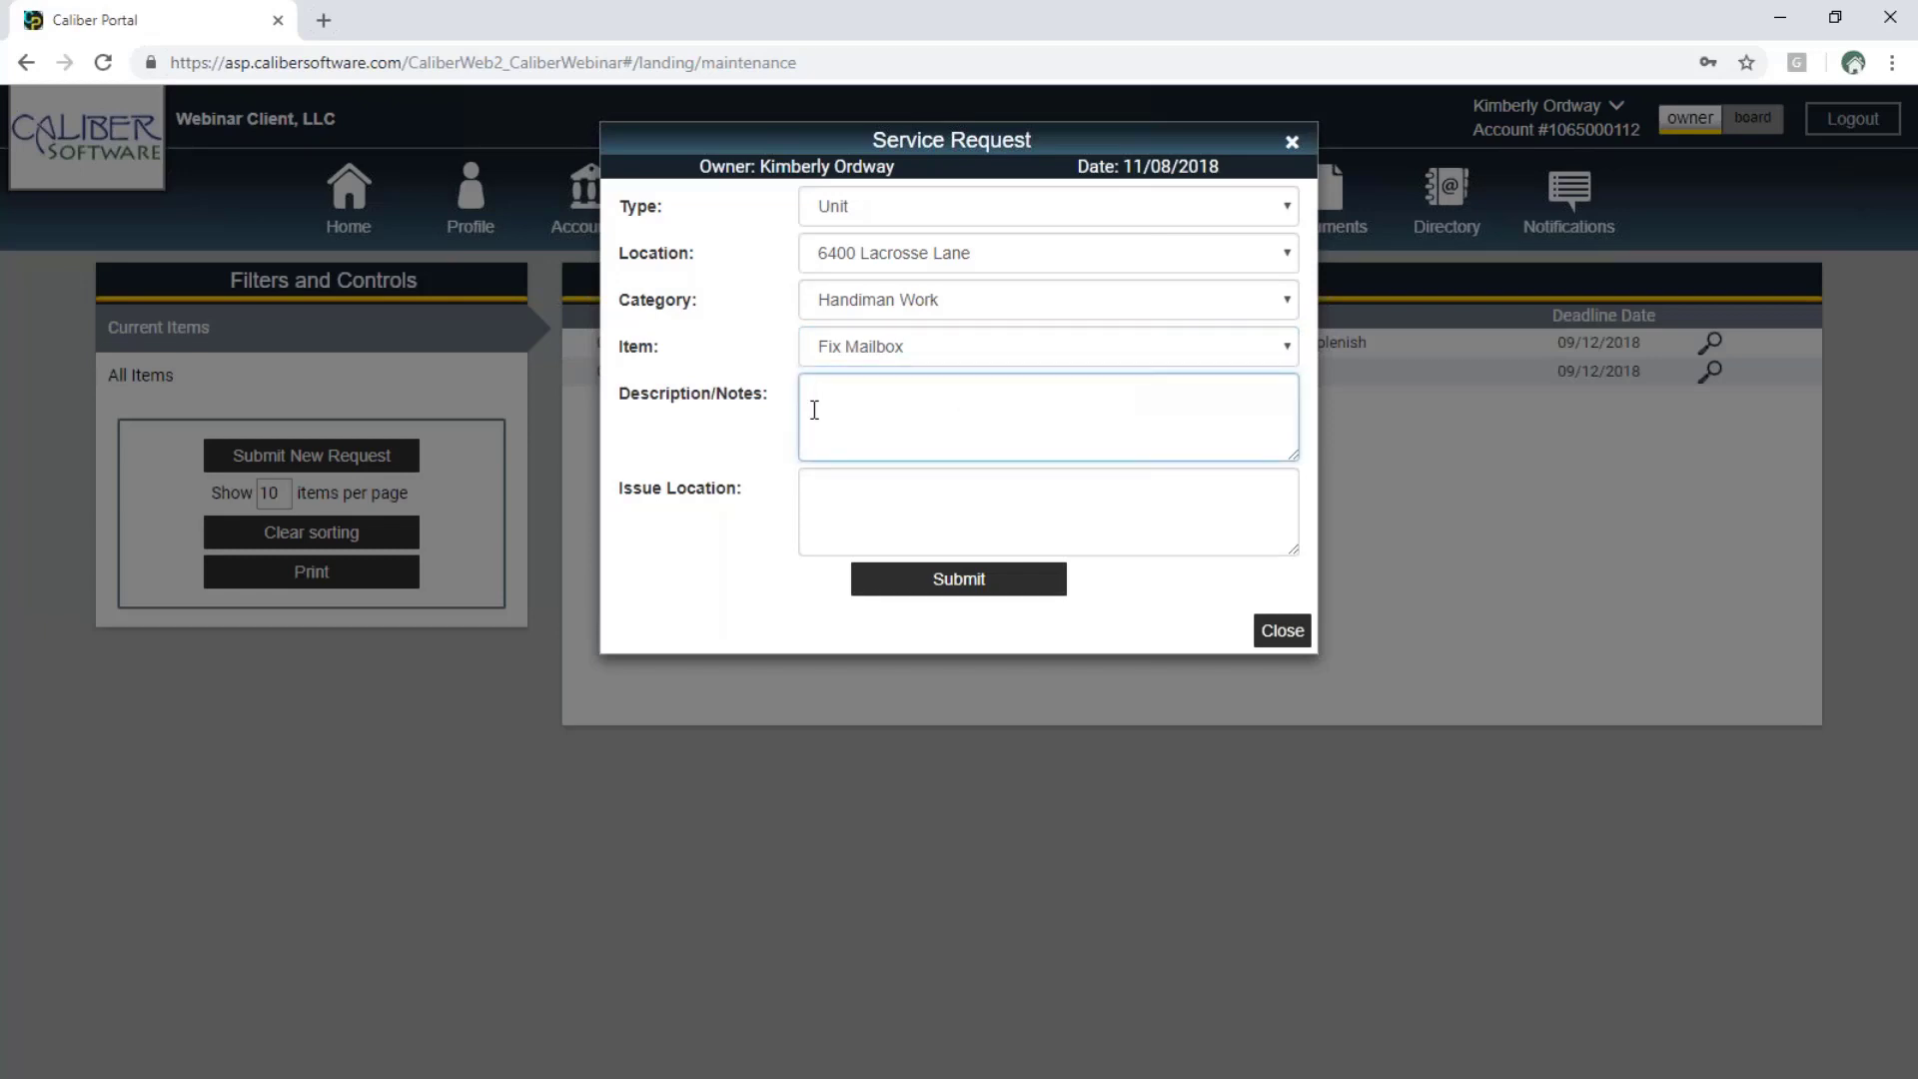
click(993, 586)
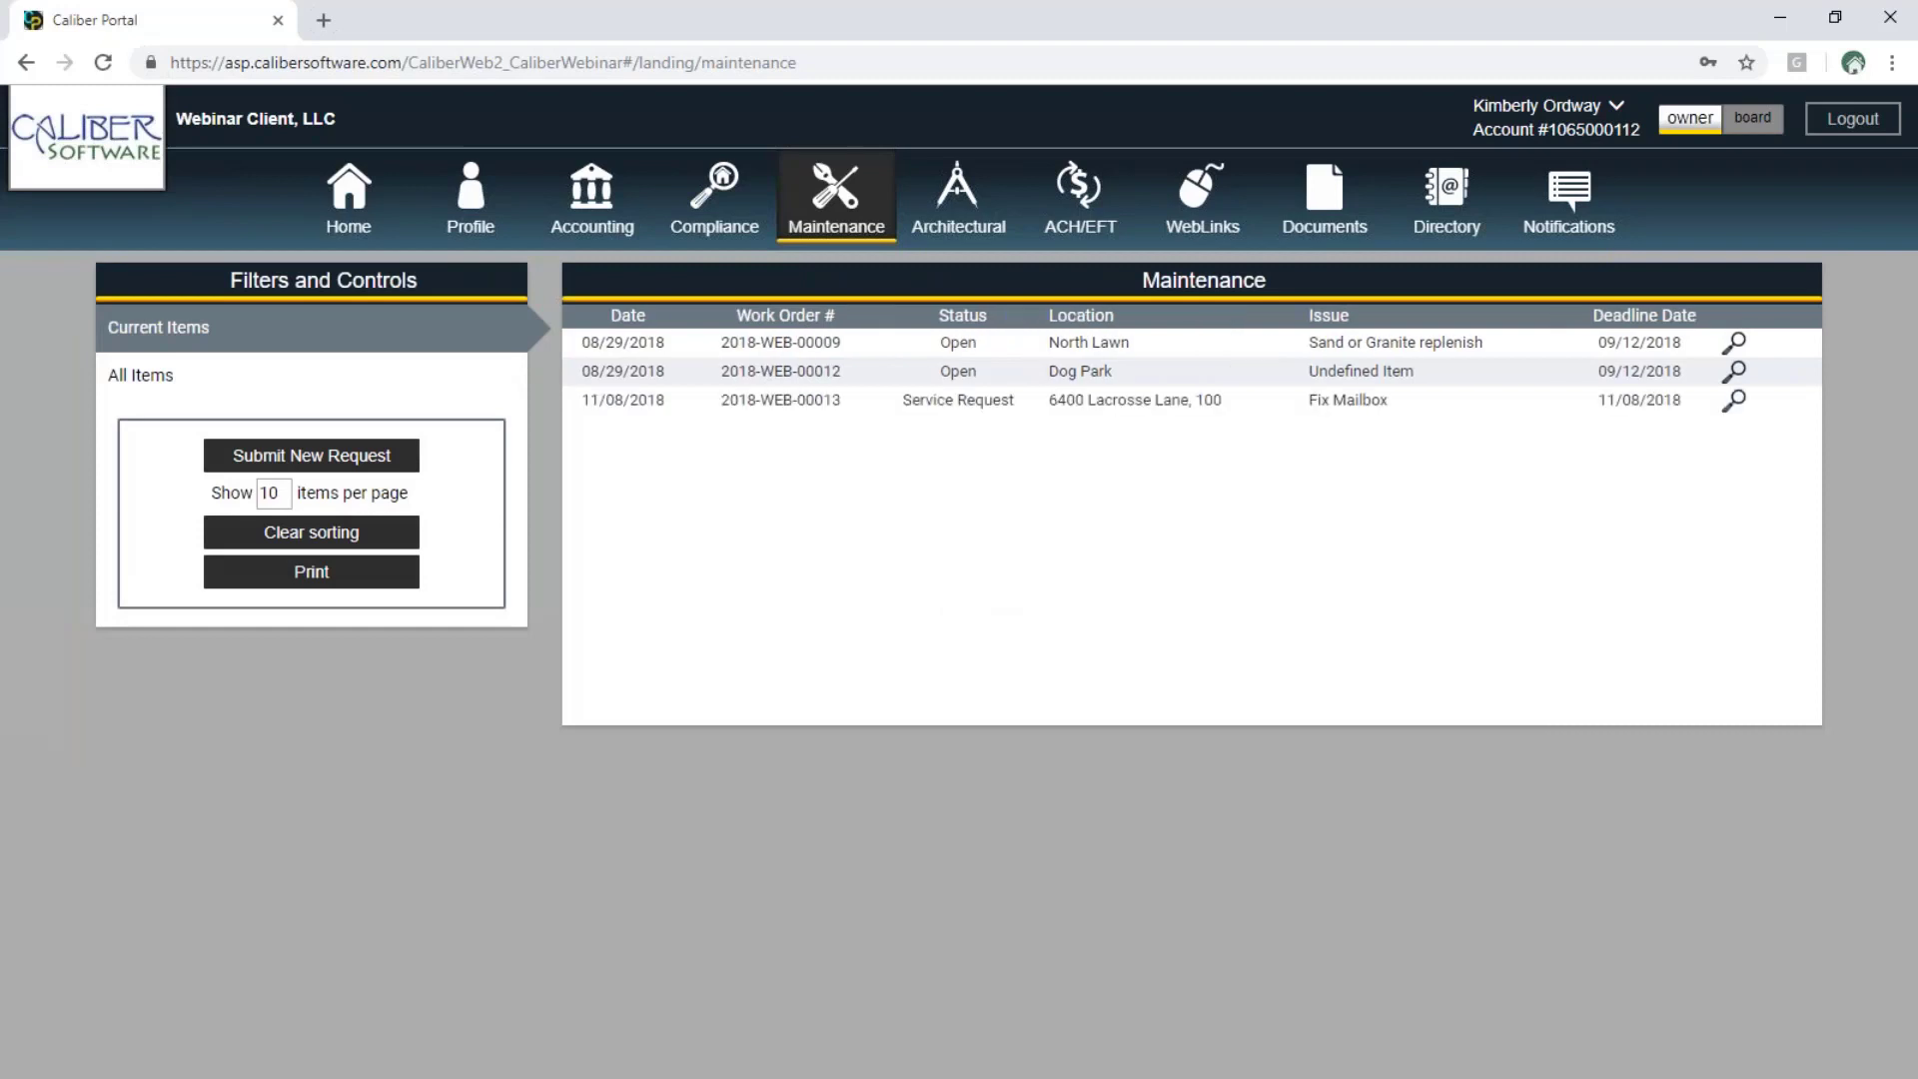
View the details of the newly submitted Fix Mailbox work order and close them
click(1039, 403)
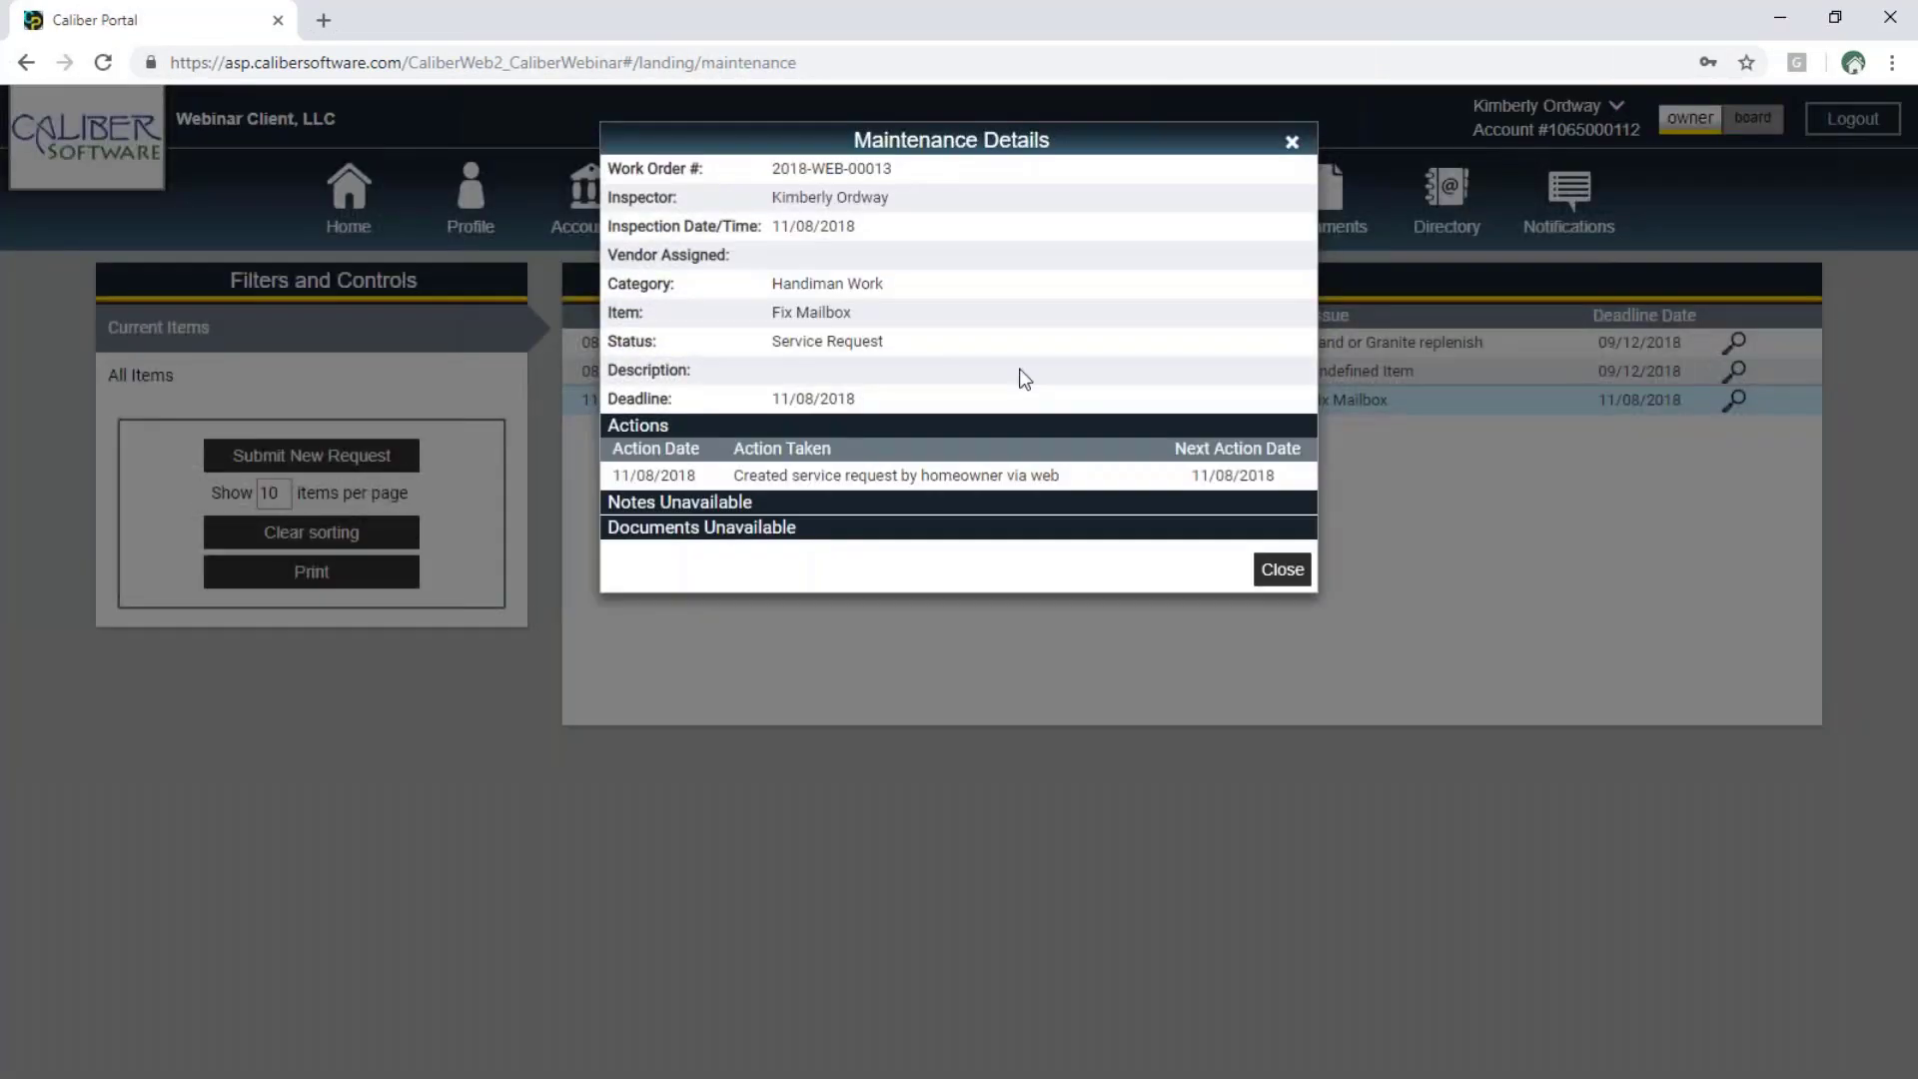
click(1279, 569)
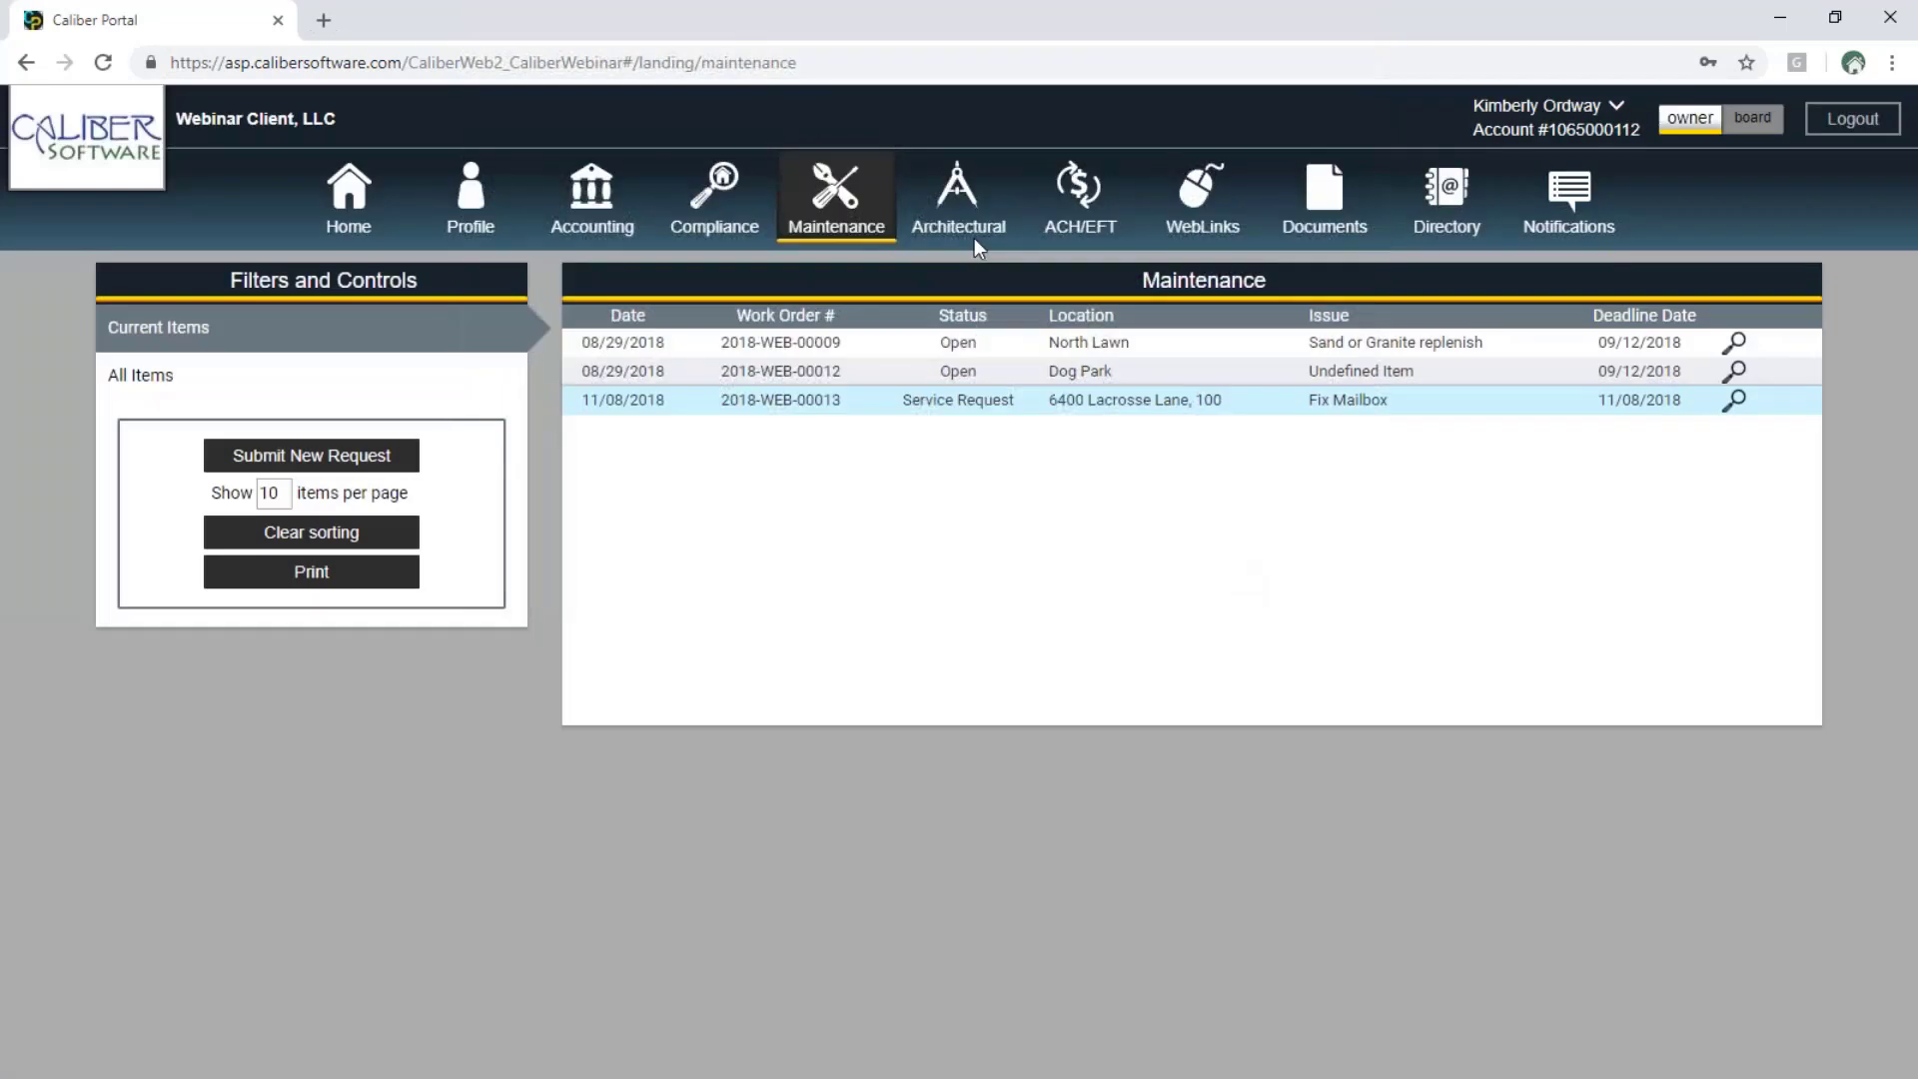
Review the owner's architectural requests, viewing the proceedings of the Deck request started 08/20/2018 and closing them
click(969, 214)
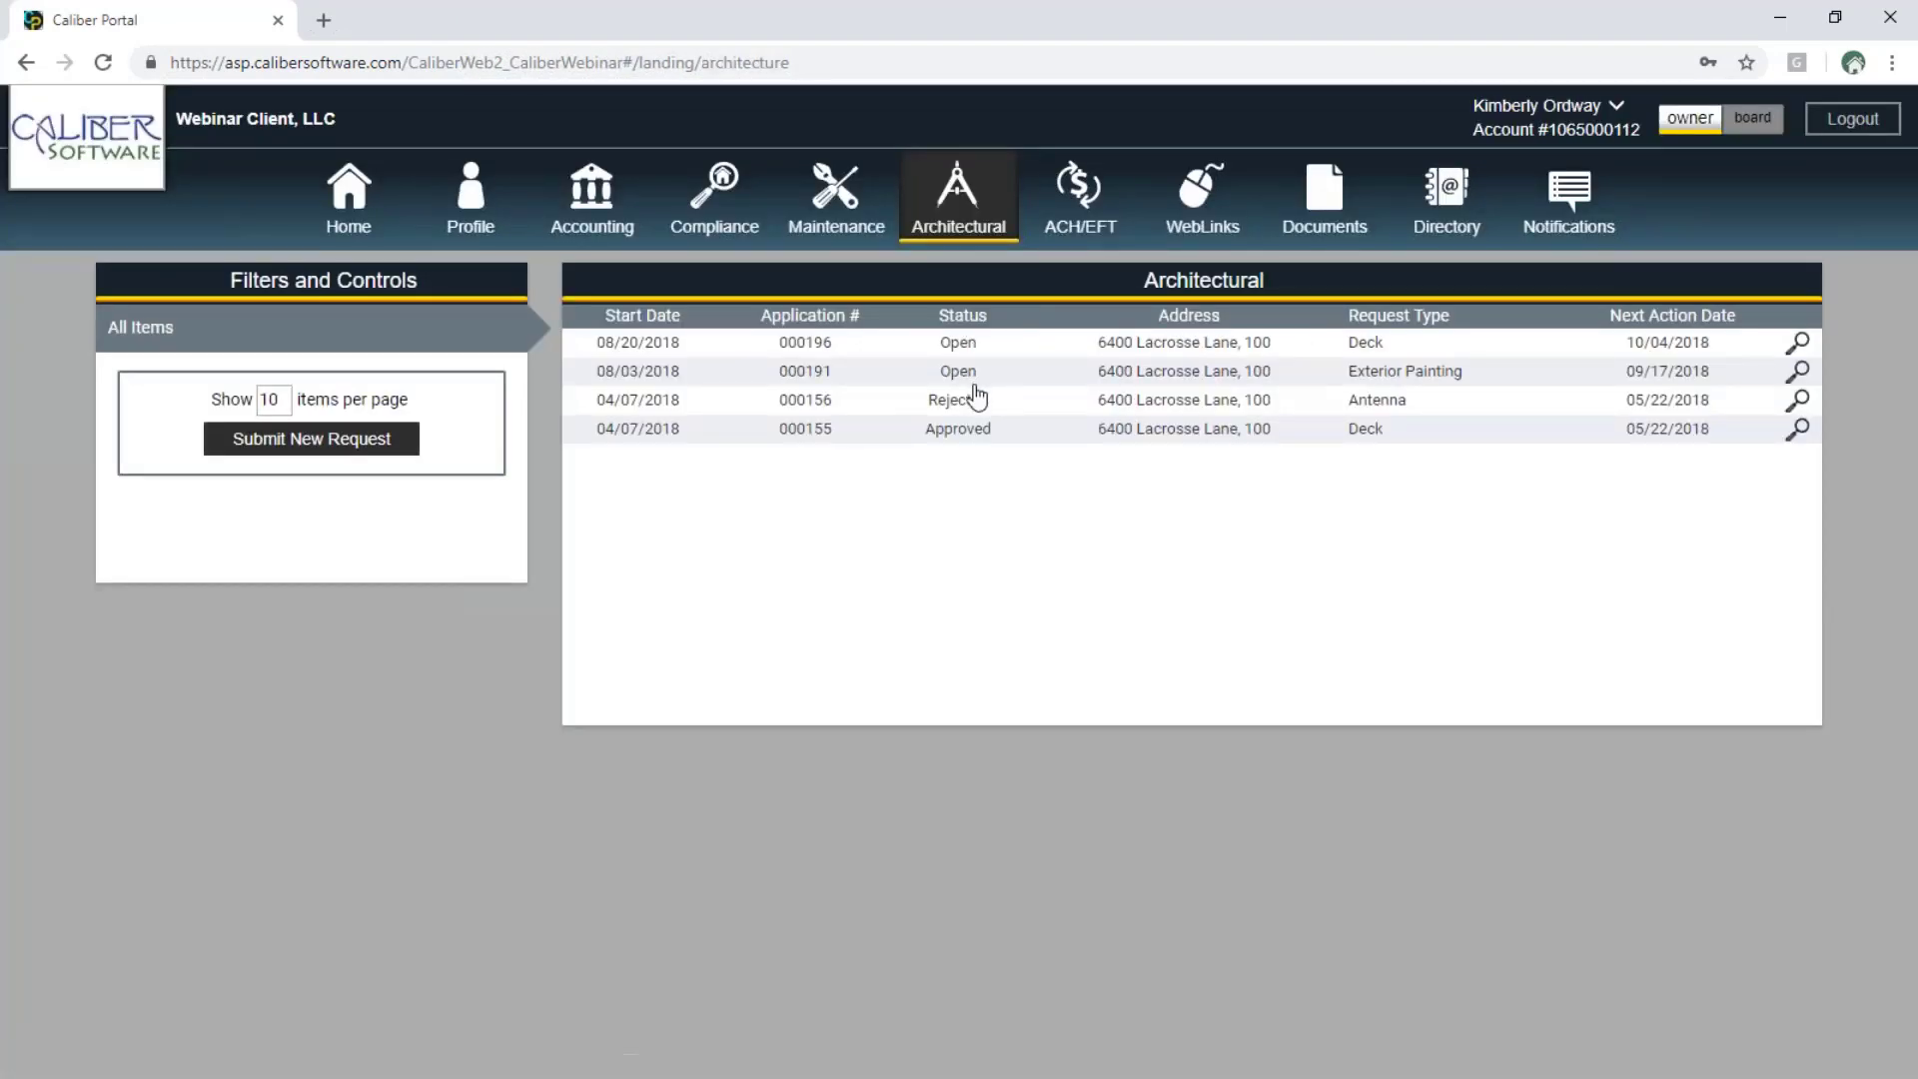
click(1308, 357)
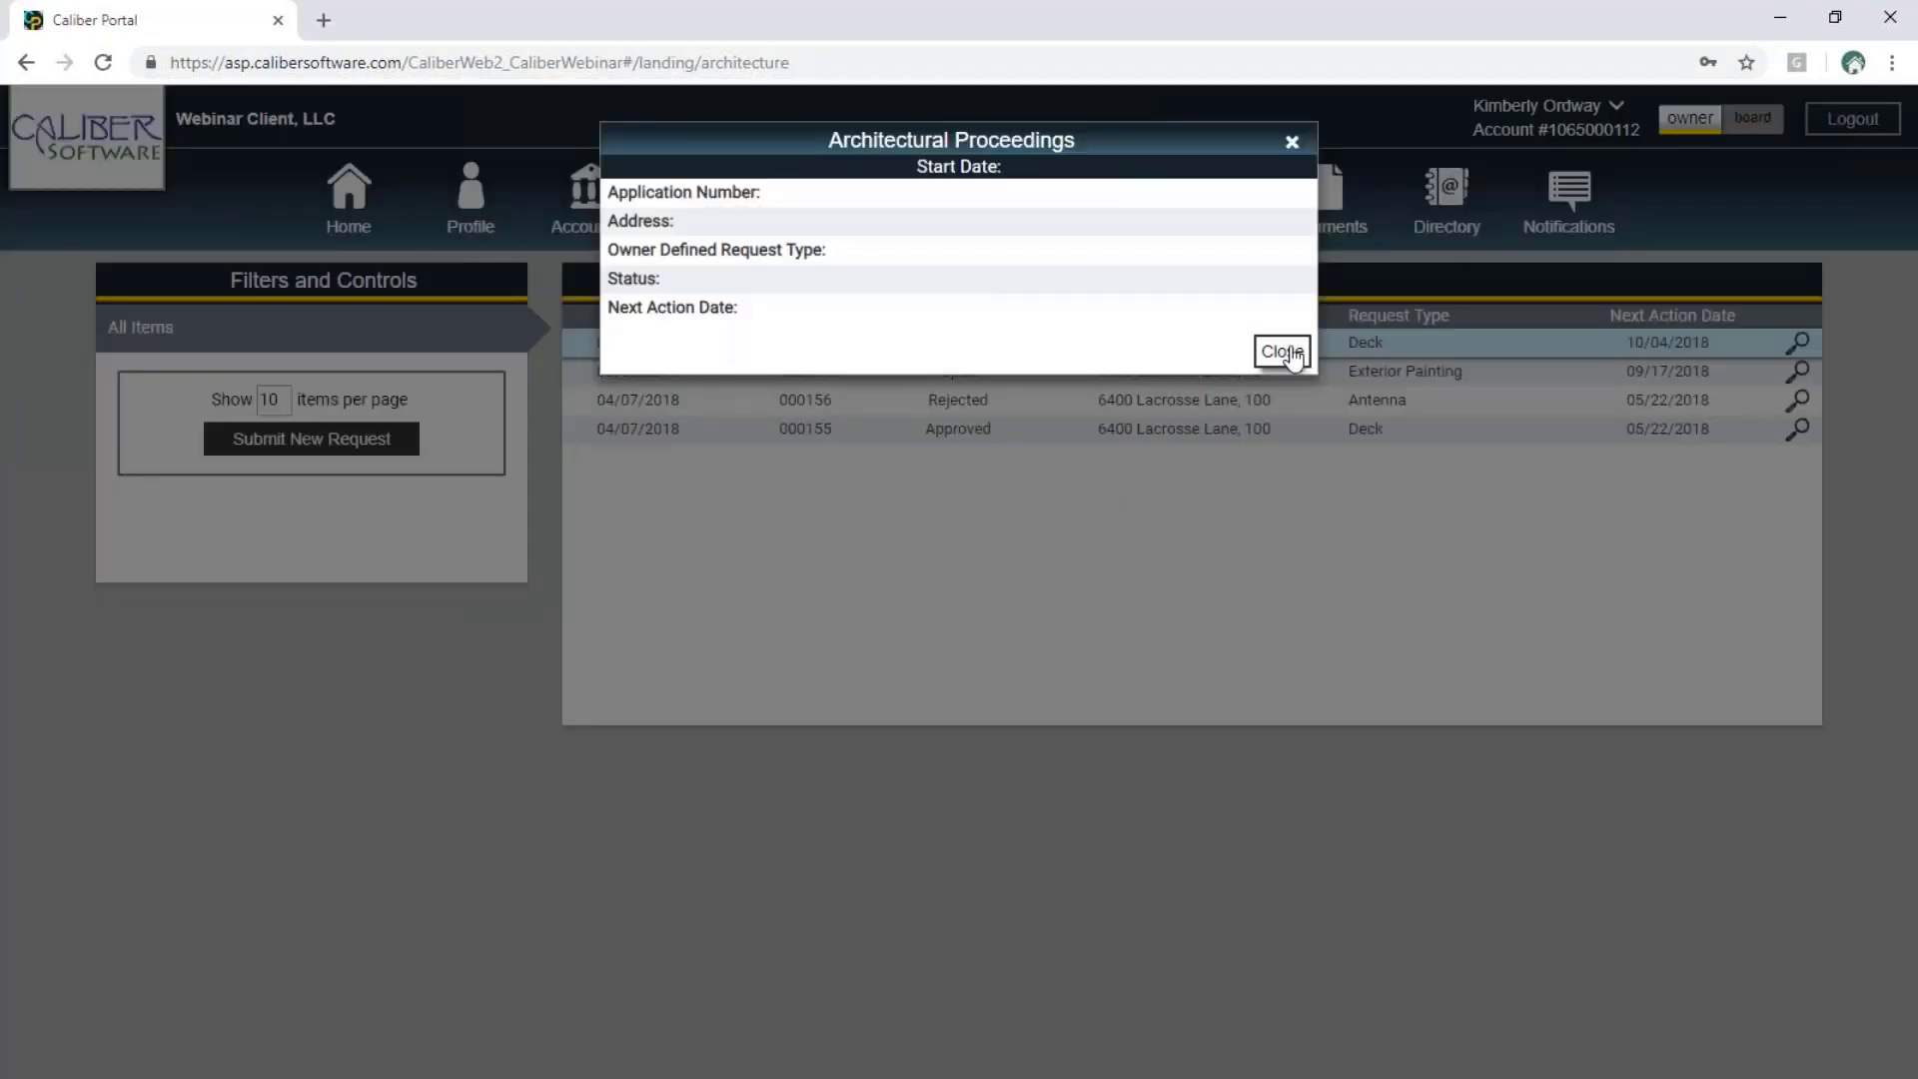
click(1284, 354)
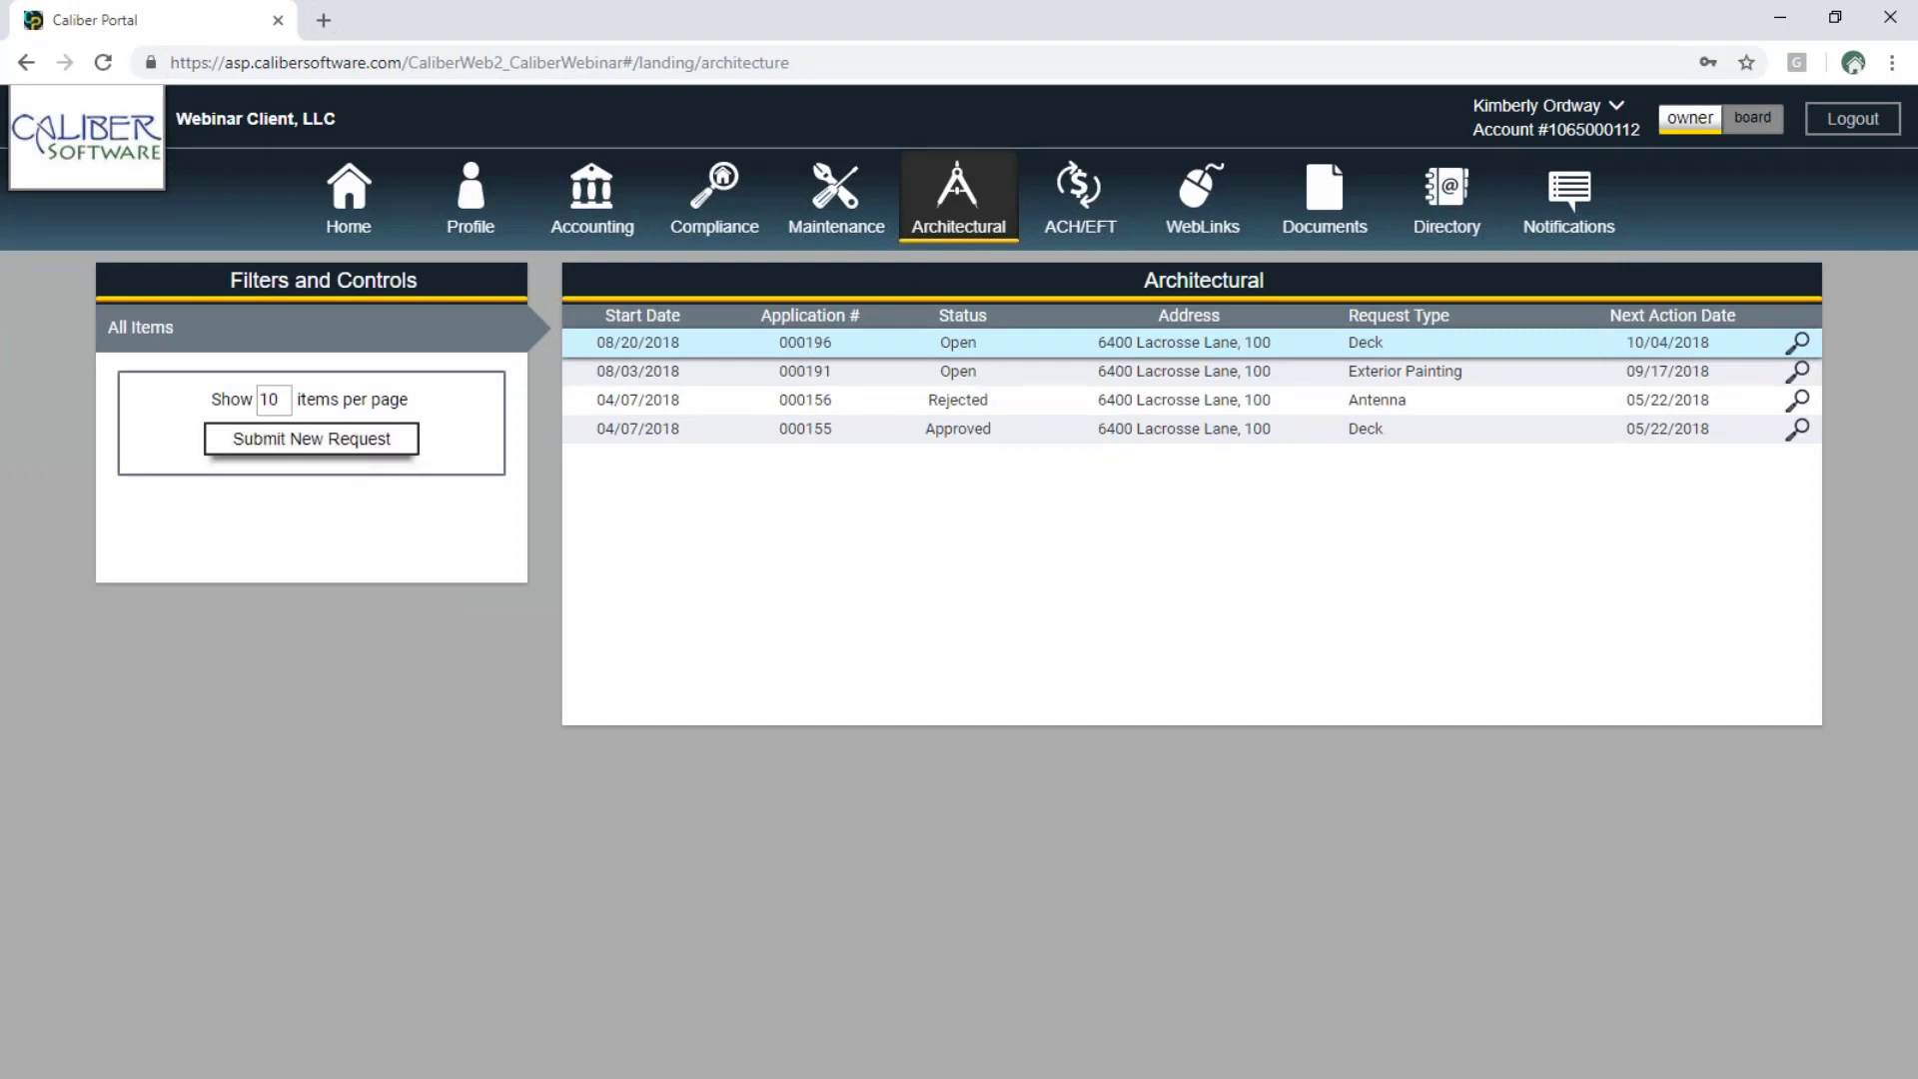
Submit a new architectural request of type Deck and close its proceedings without uploading a request form
click(328, 442)
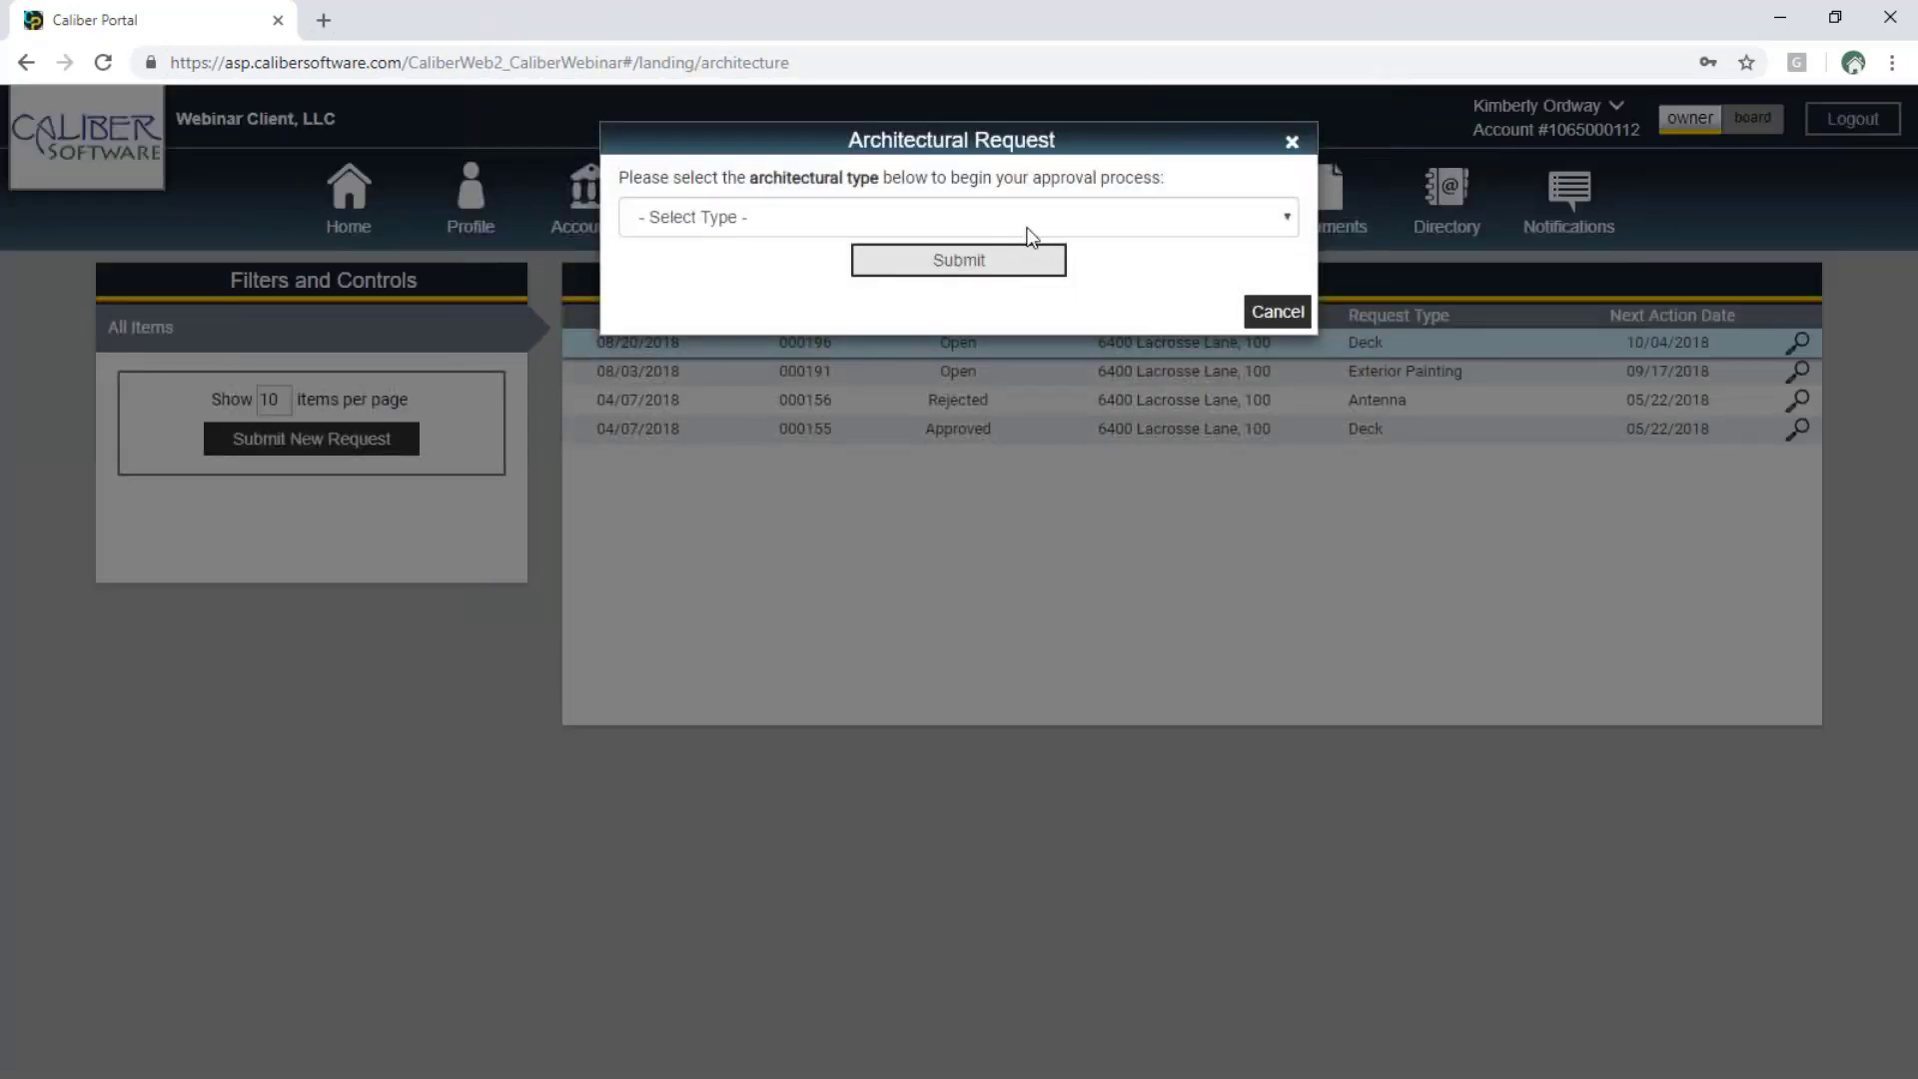
click(1032, 232)
click(1014, 313)
click(1012, 268)
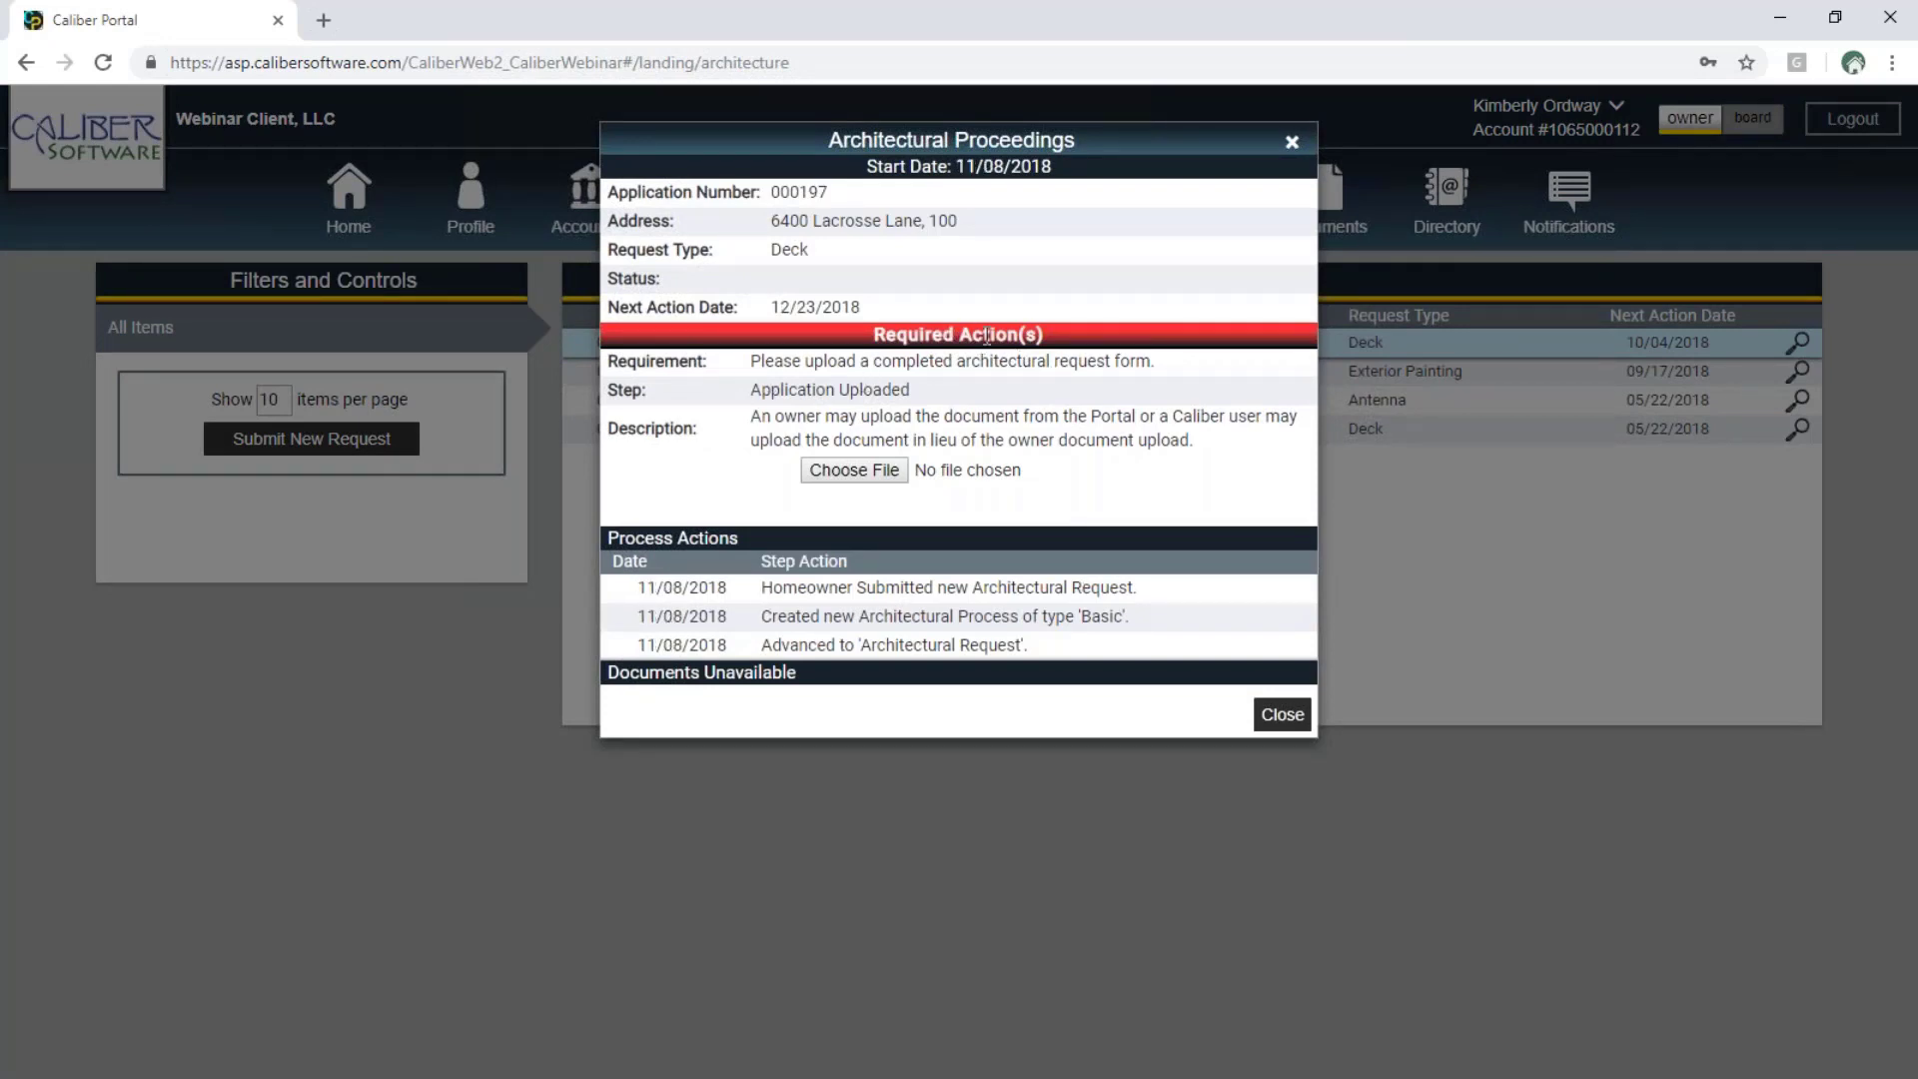
click(864, 471)
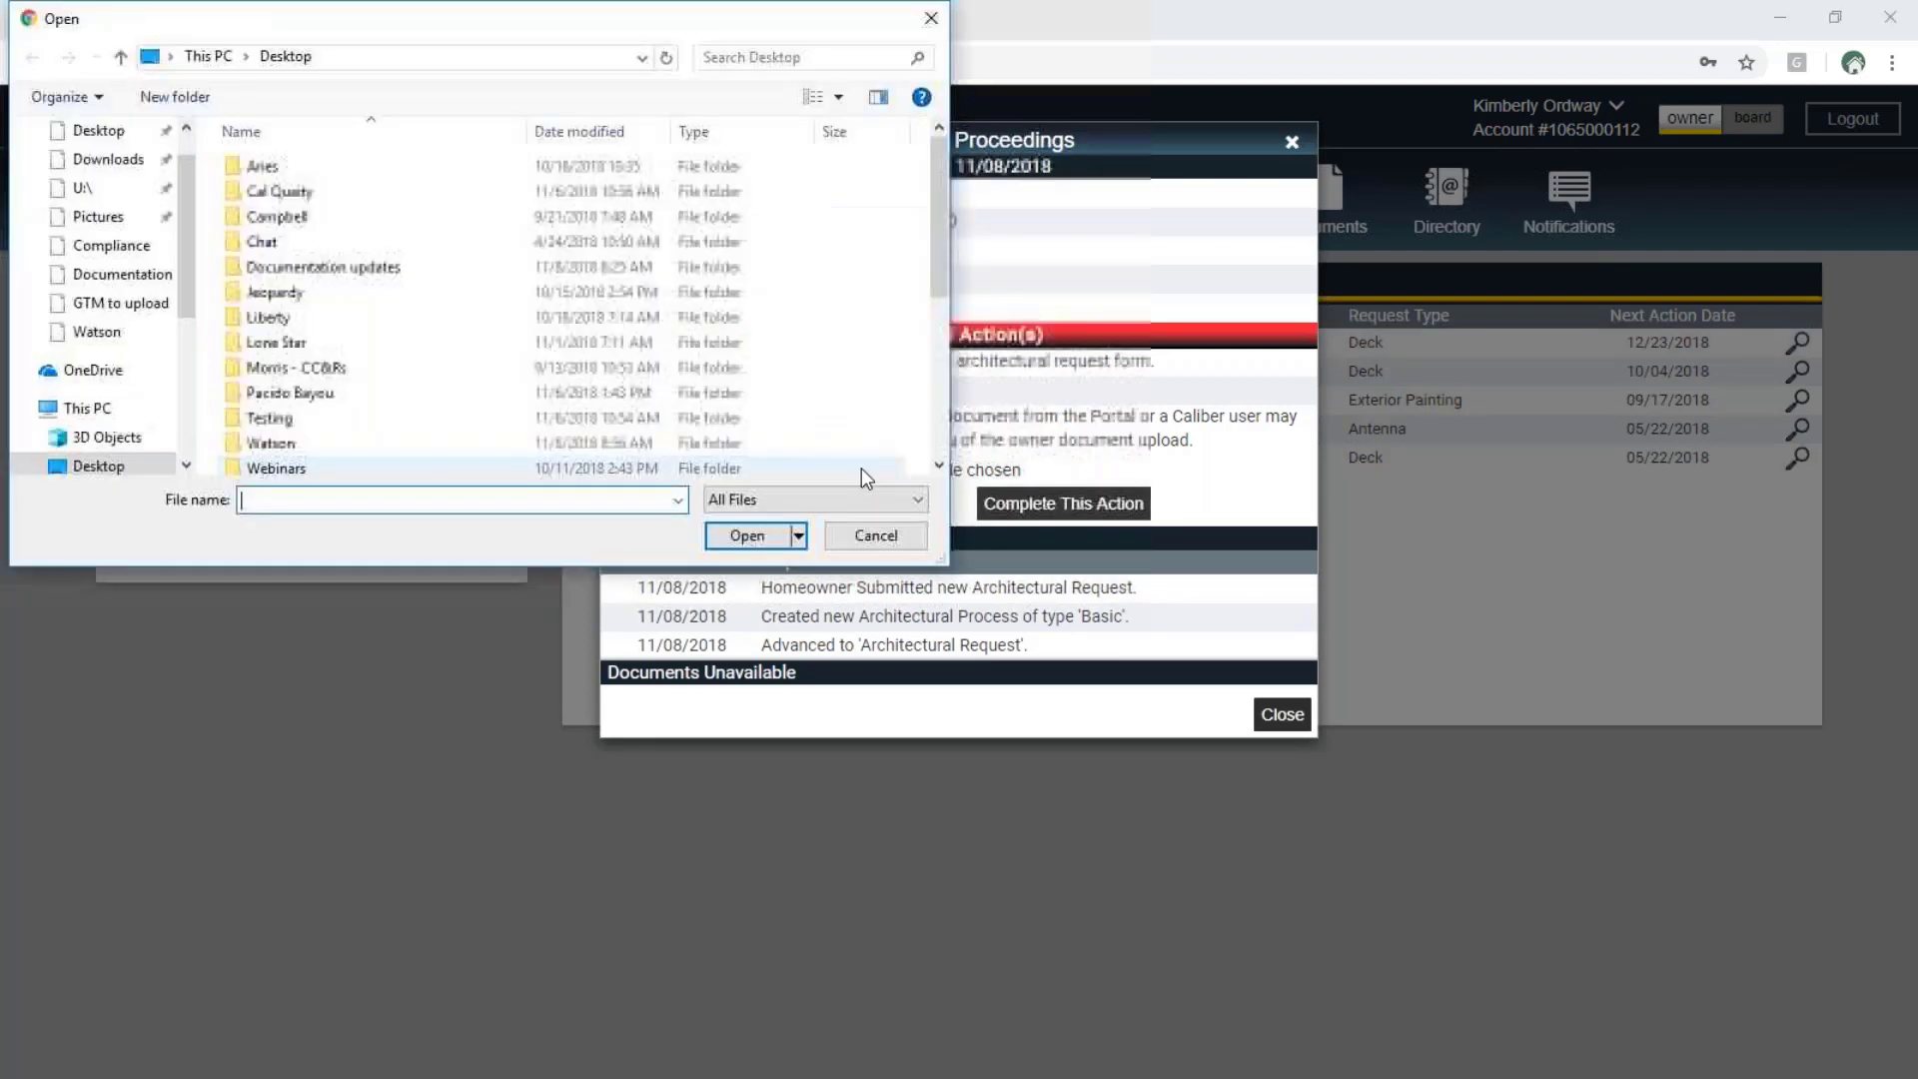
click(885, 534)
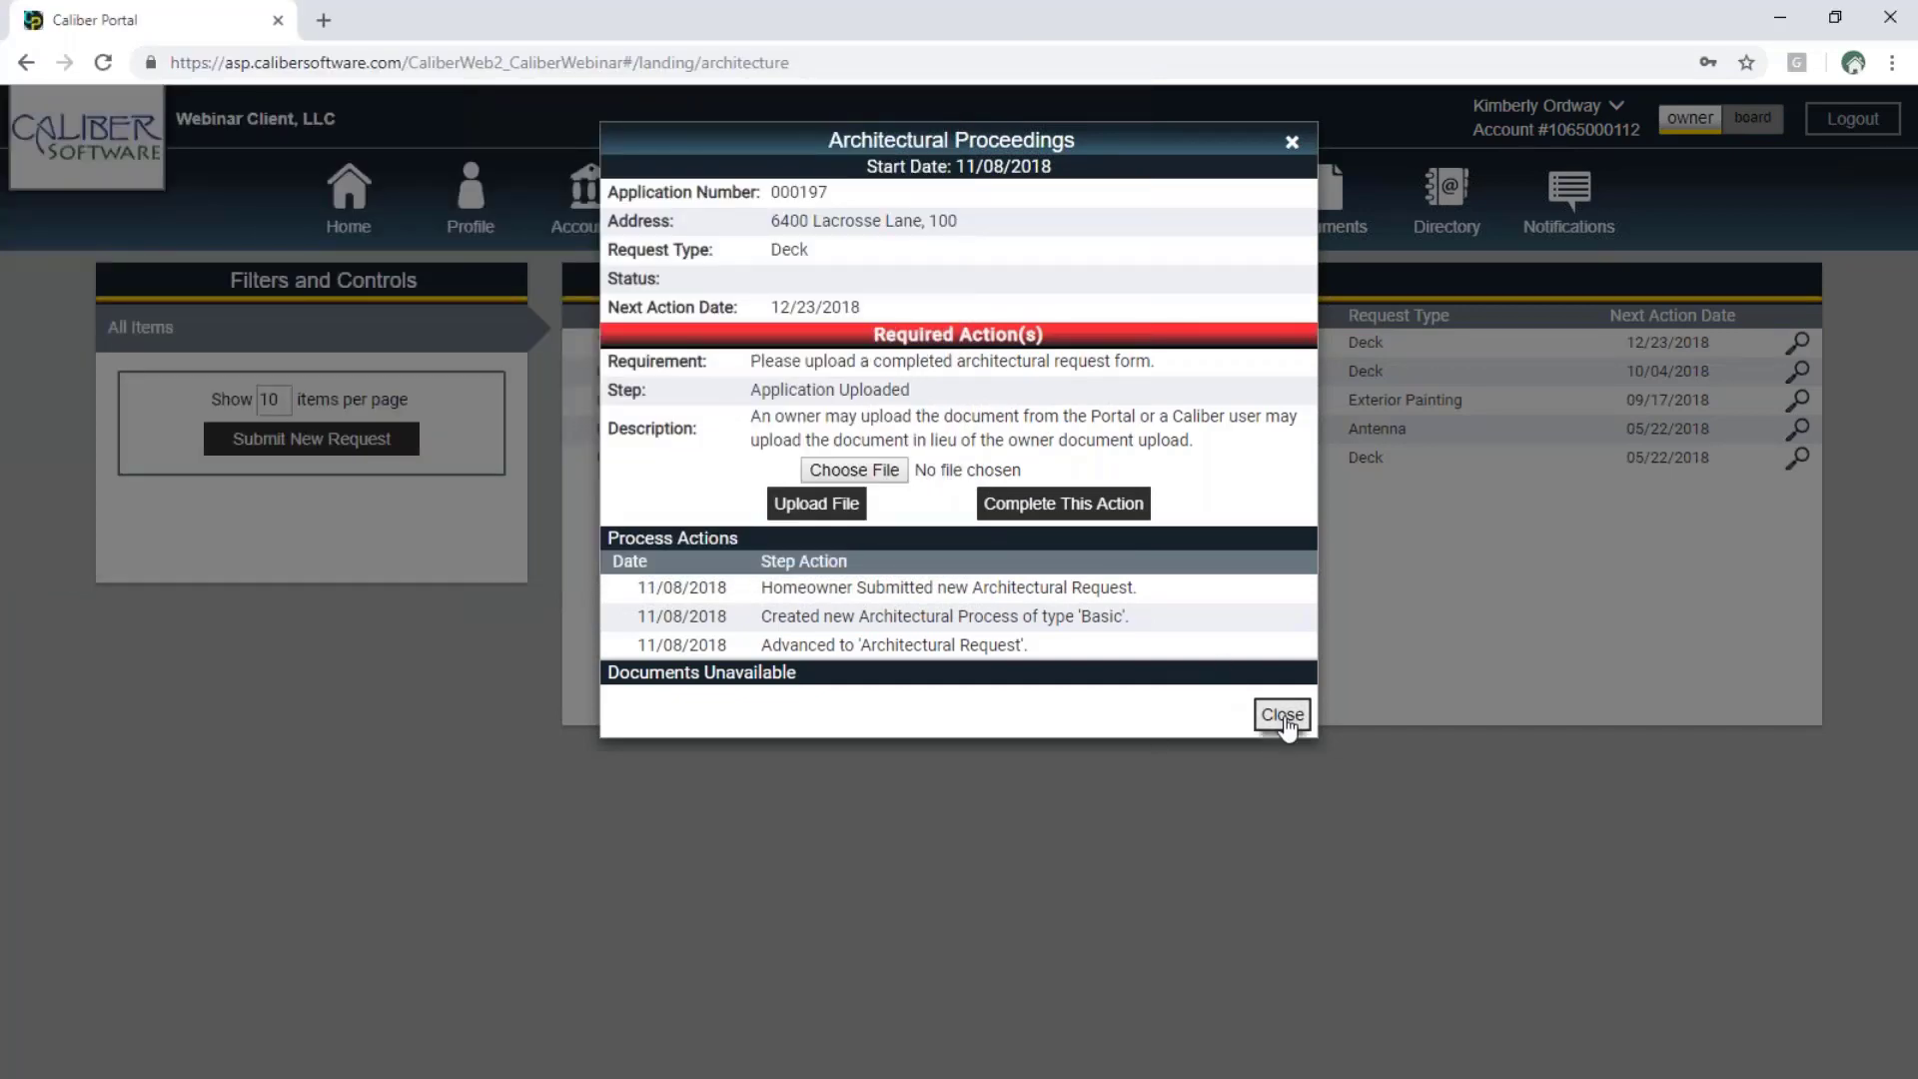
click(1283, 715)
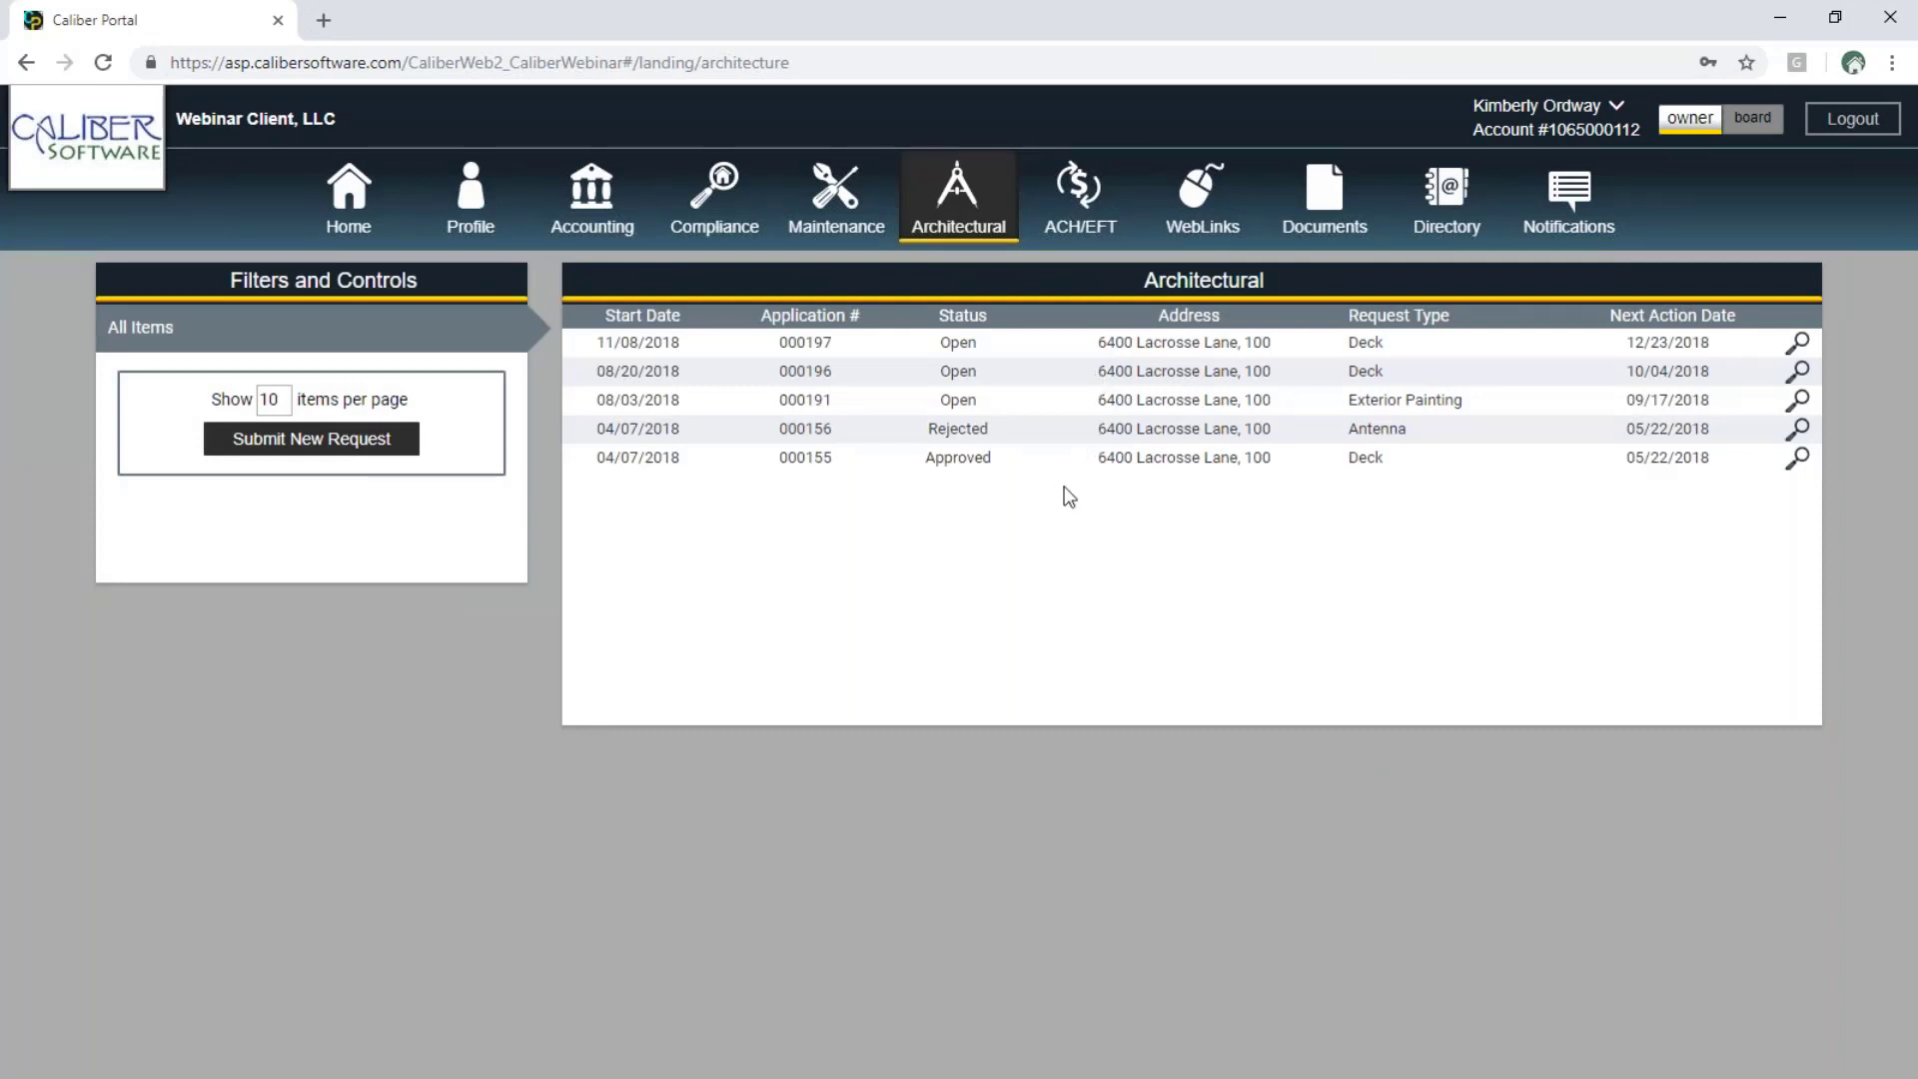
Examine the ACH/EFT form for adding a new bank account and payment plan, and close it without saving
click(1079, 195)
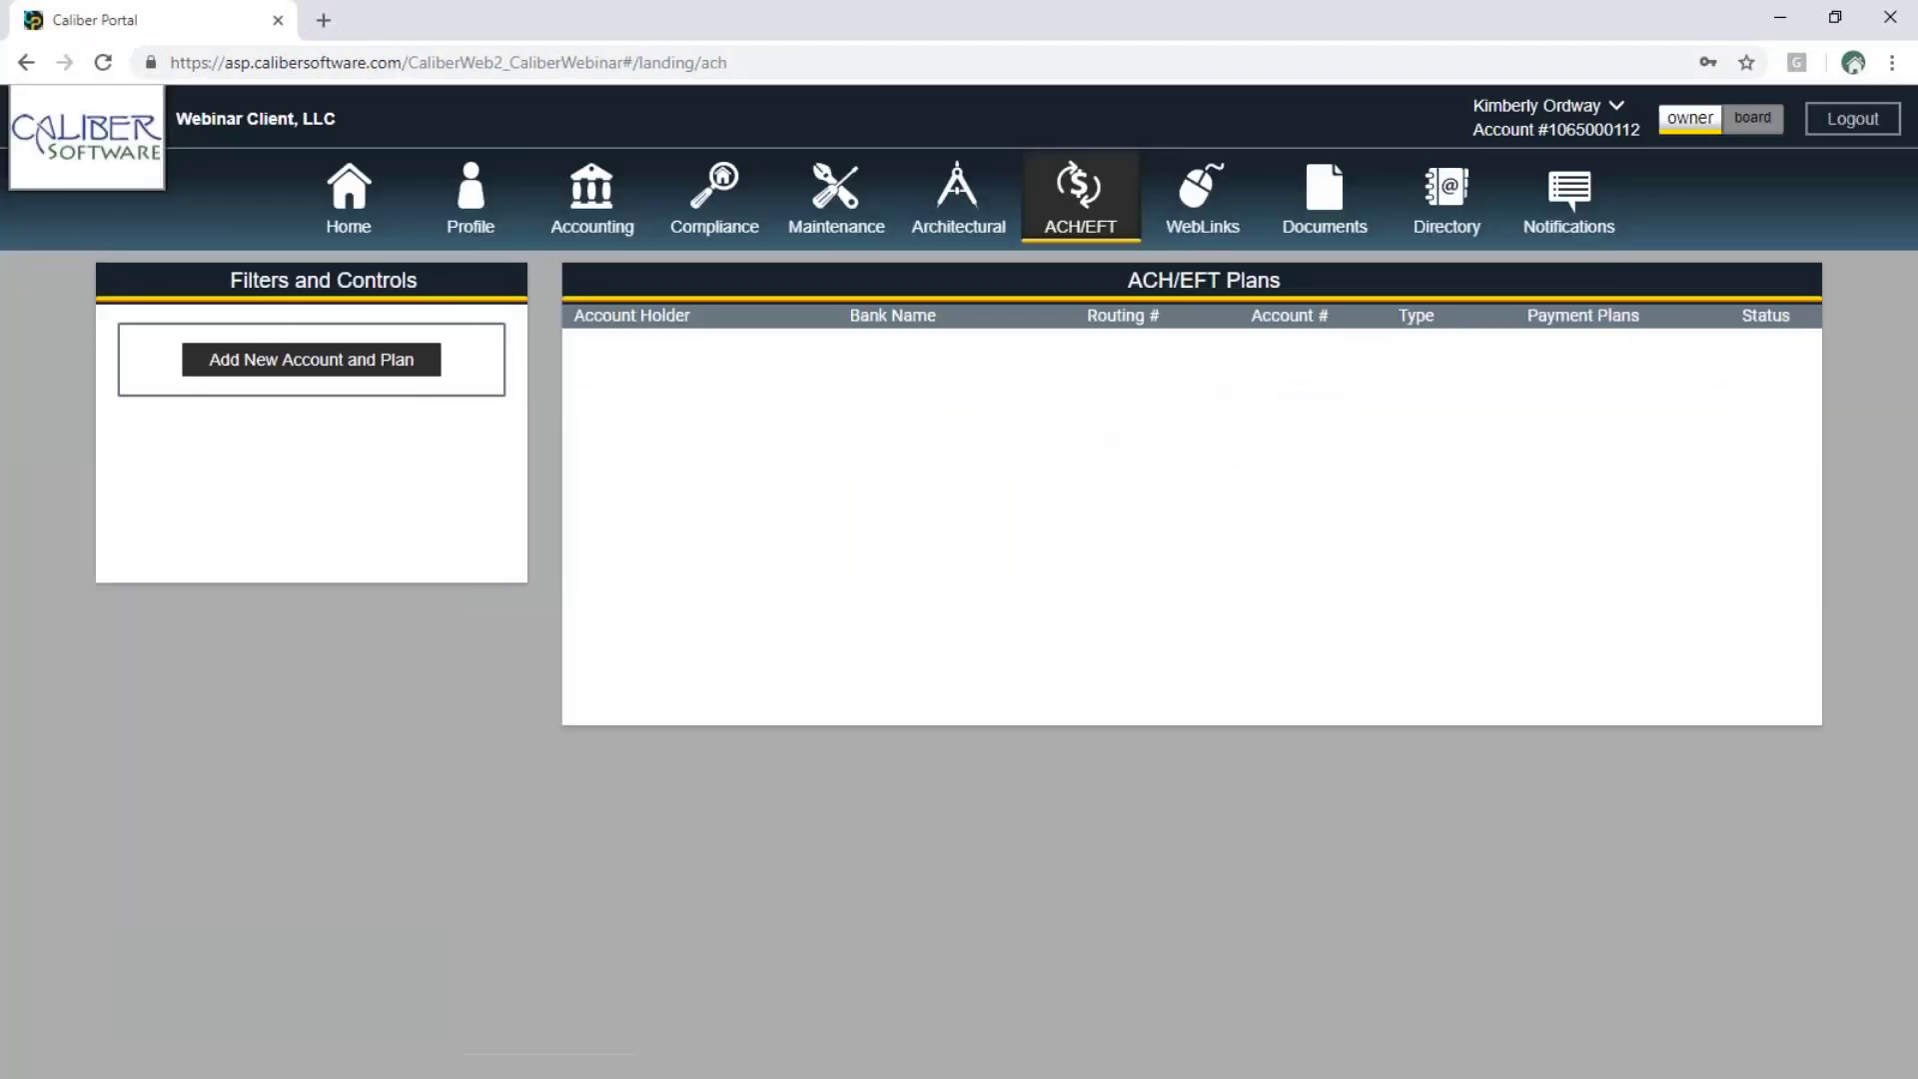
click(259, 373)
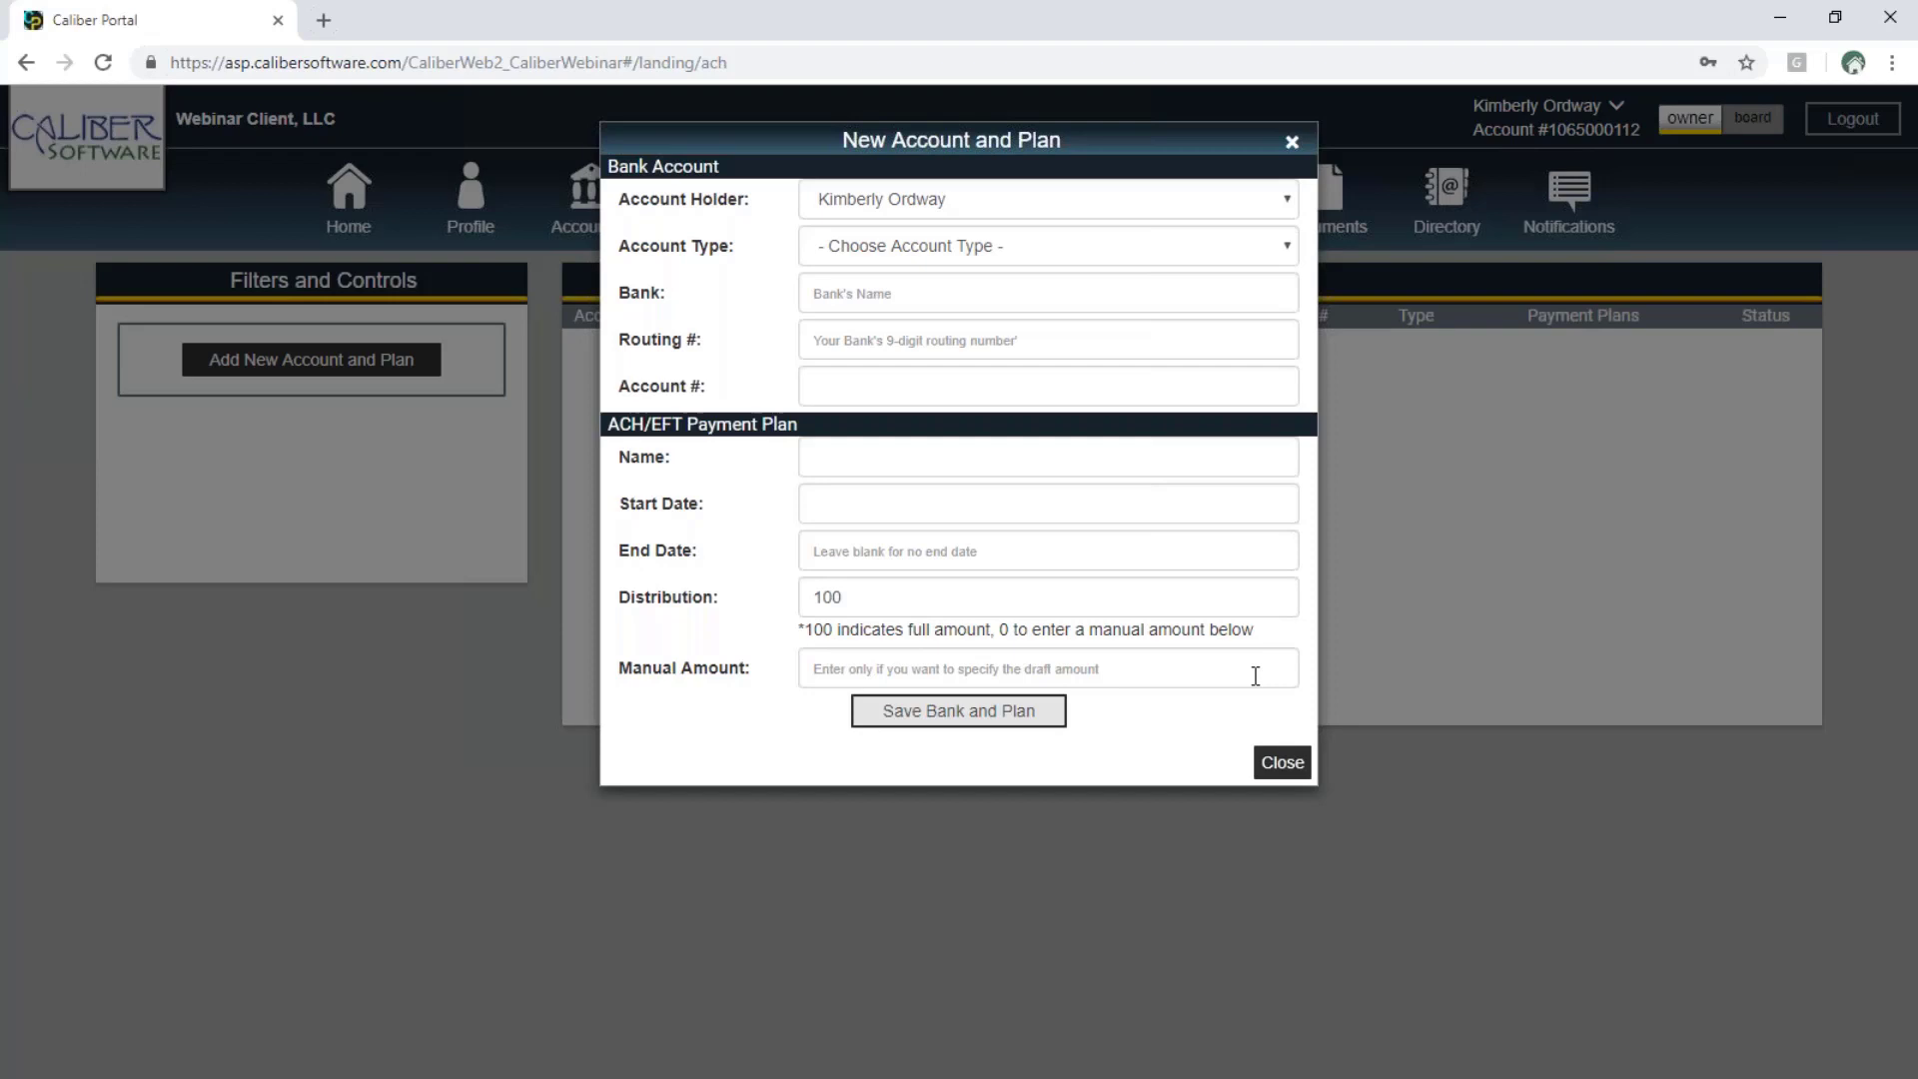
click(1277, 763)
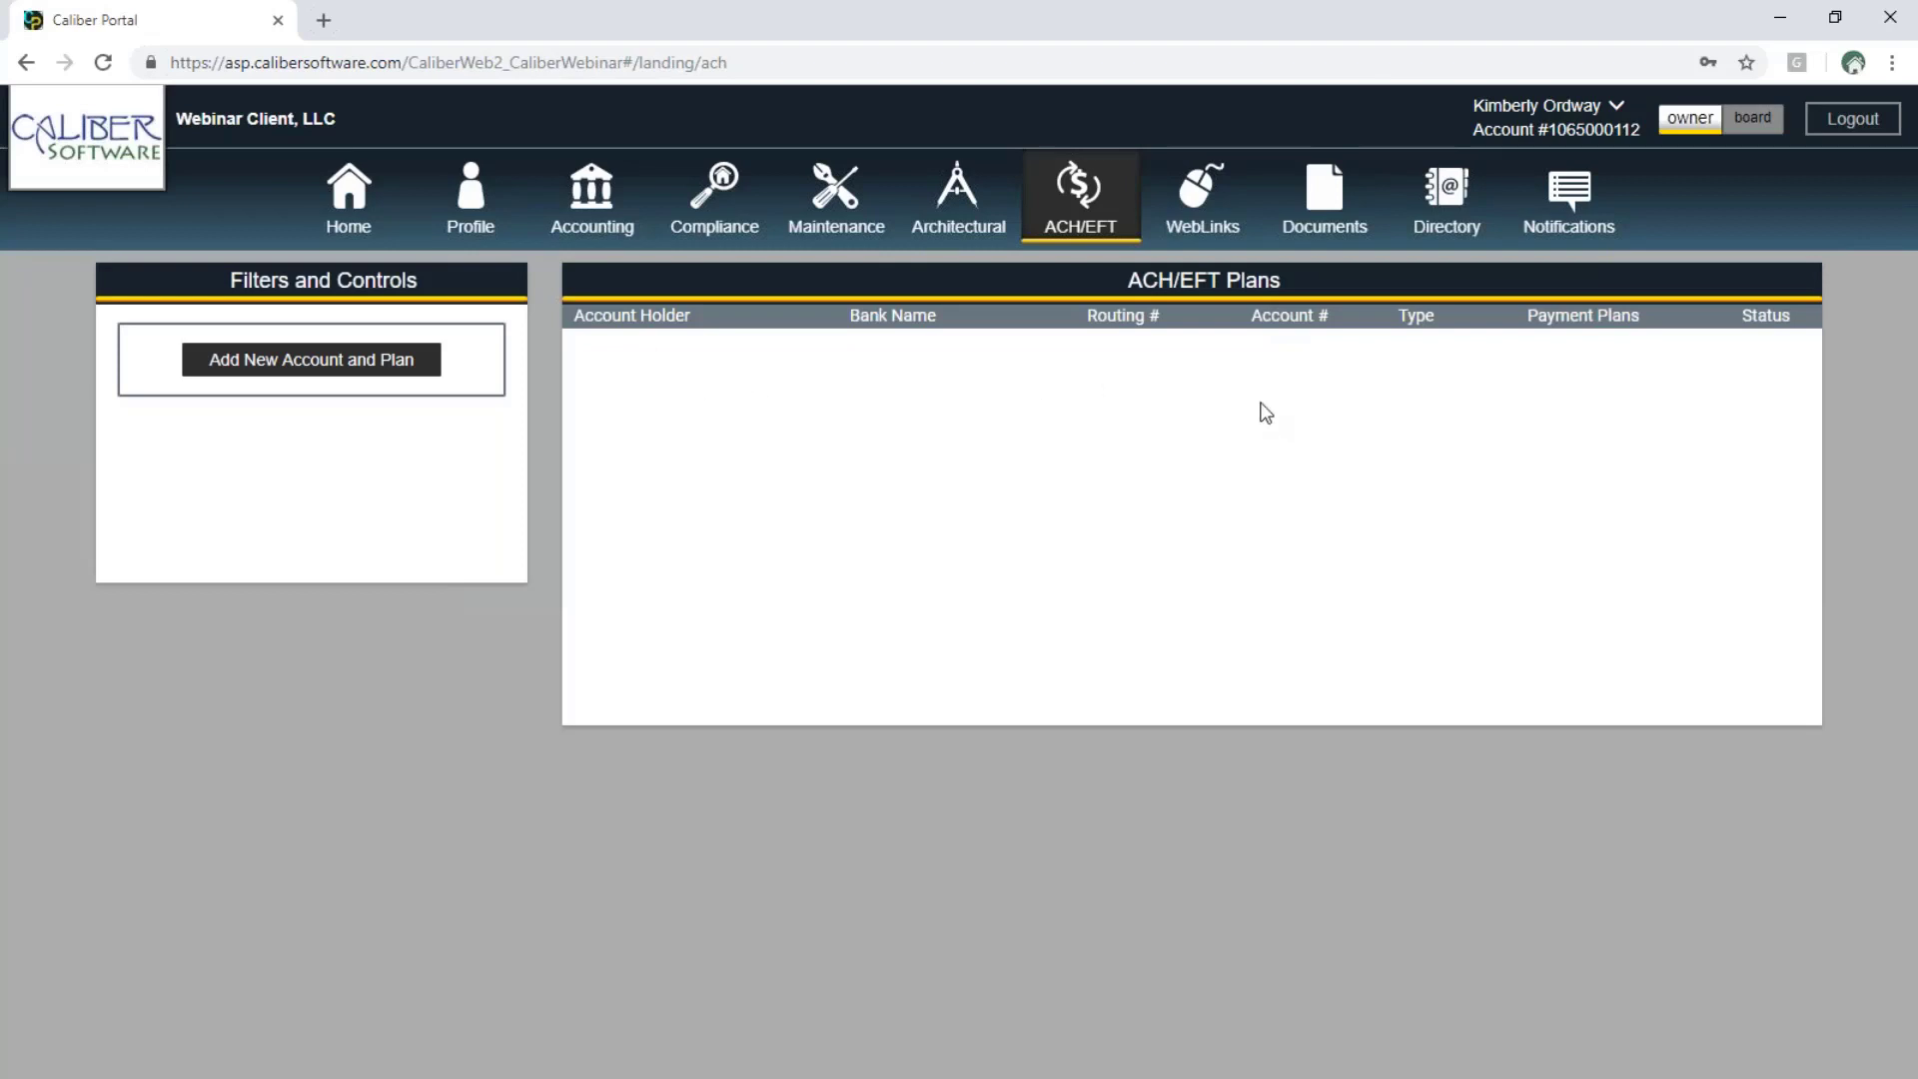
View the web links in the Links folder and the documents in Acme Management's Portal Demo Folder
click(1196, 228)
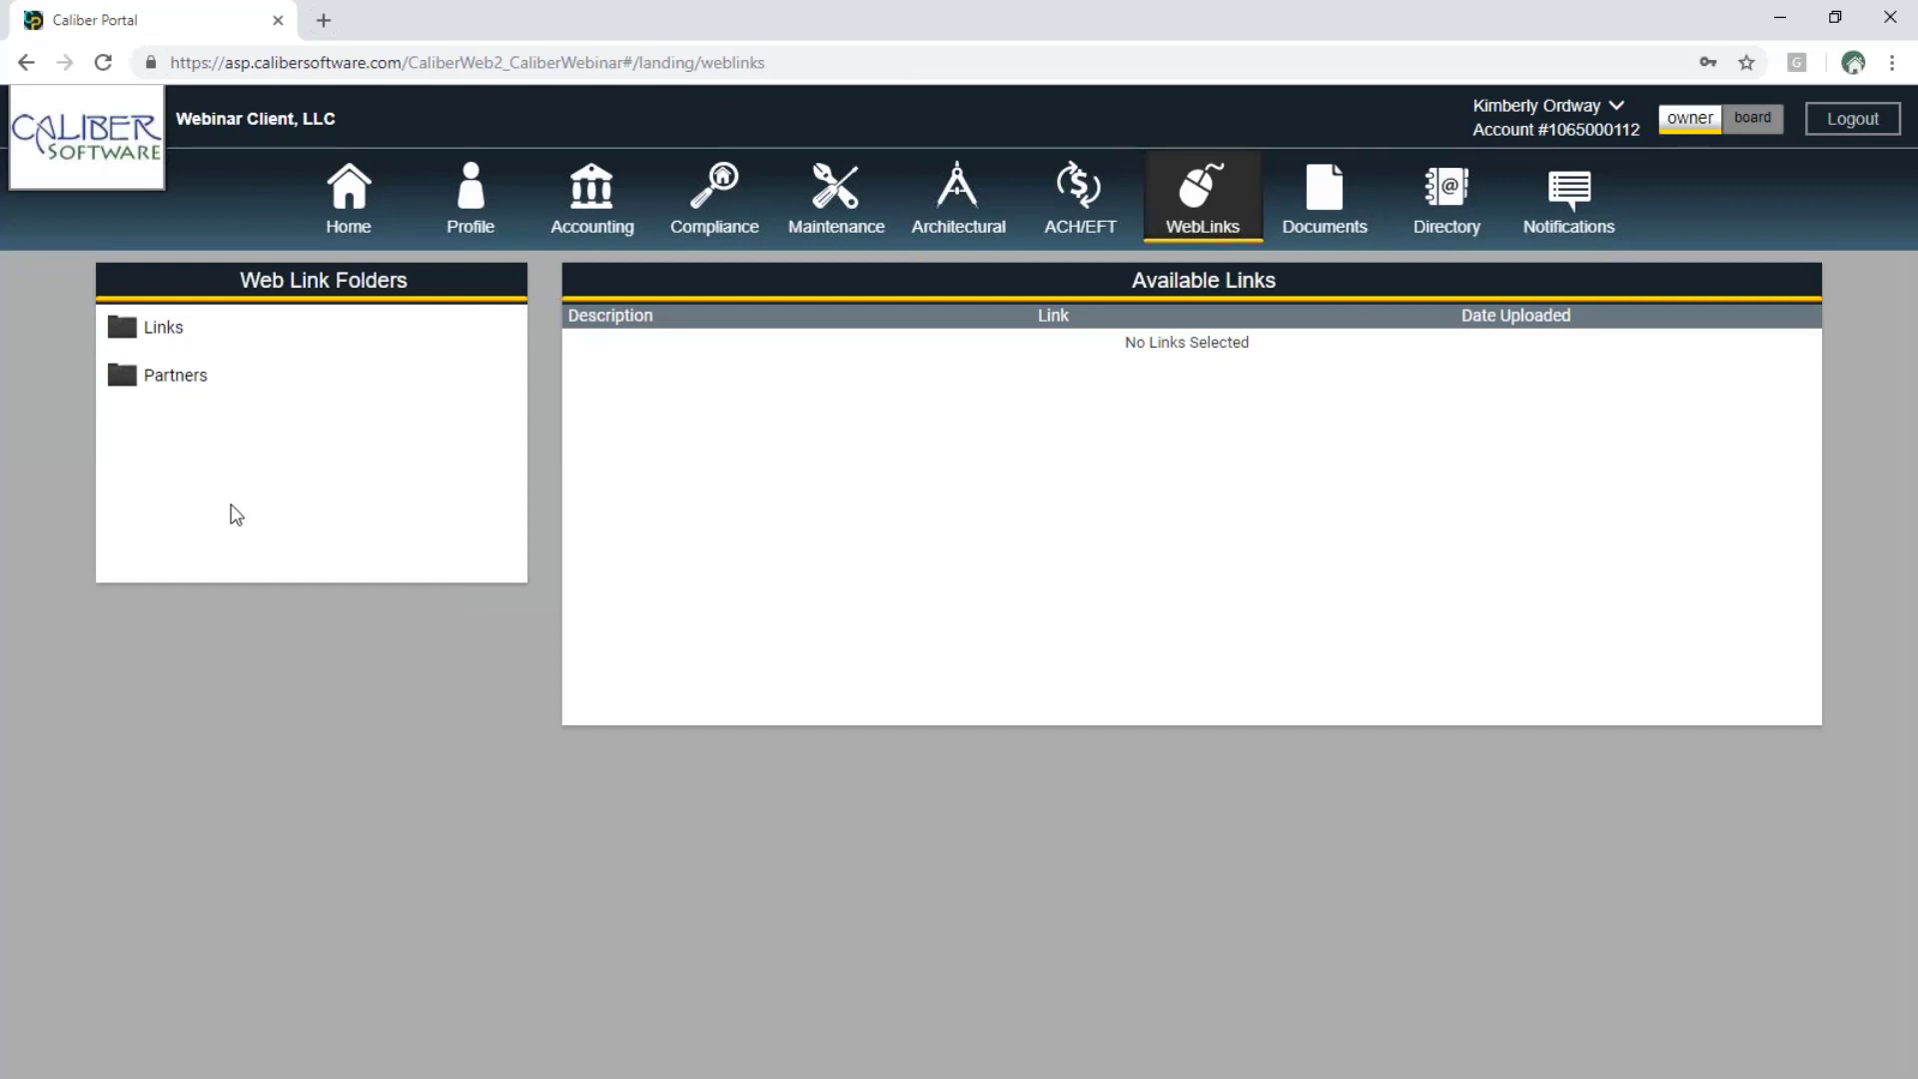
click(176, 345)
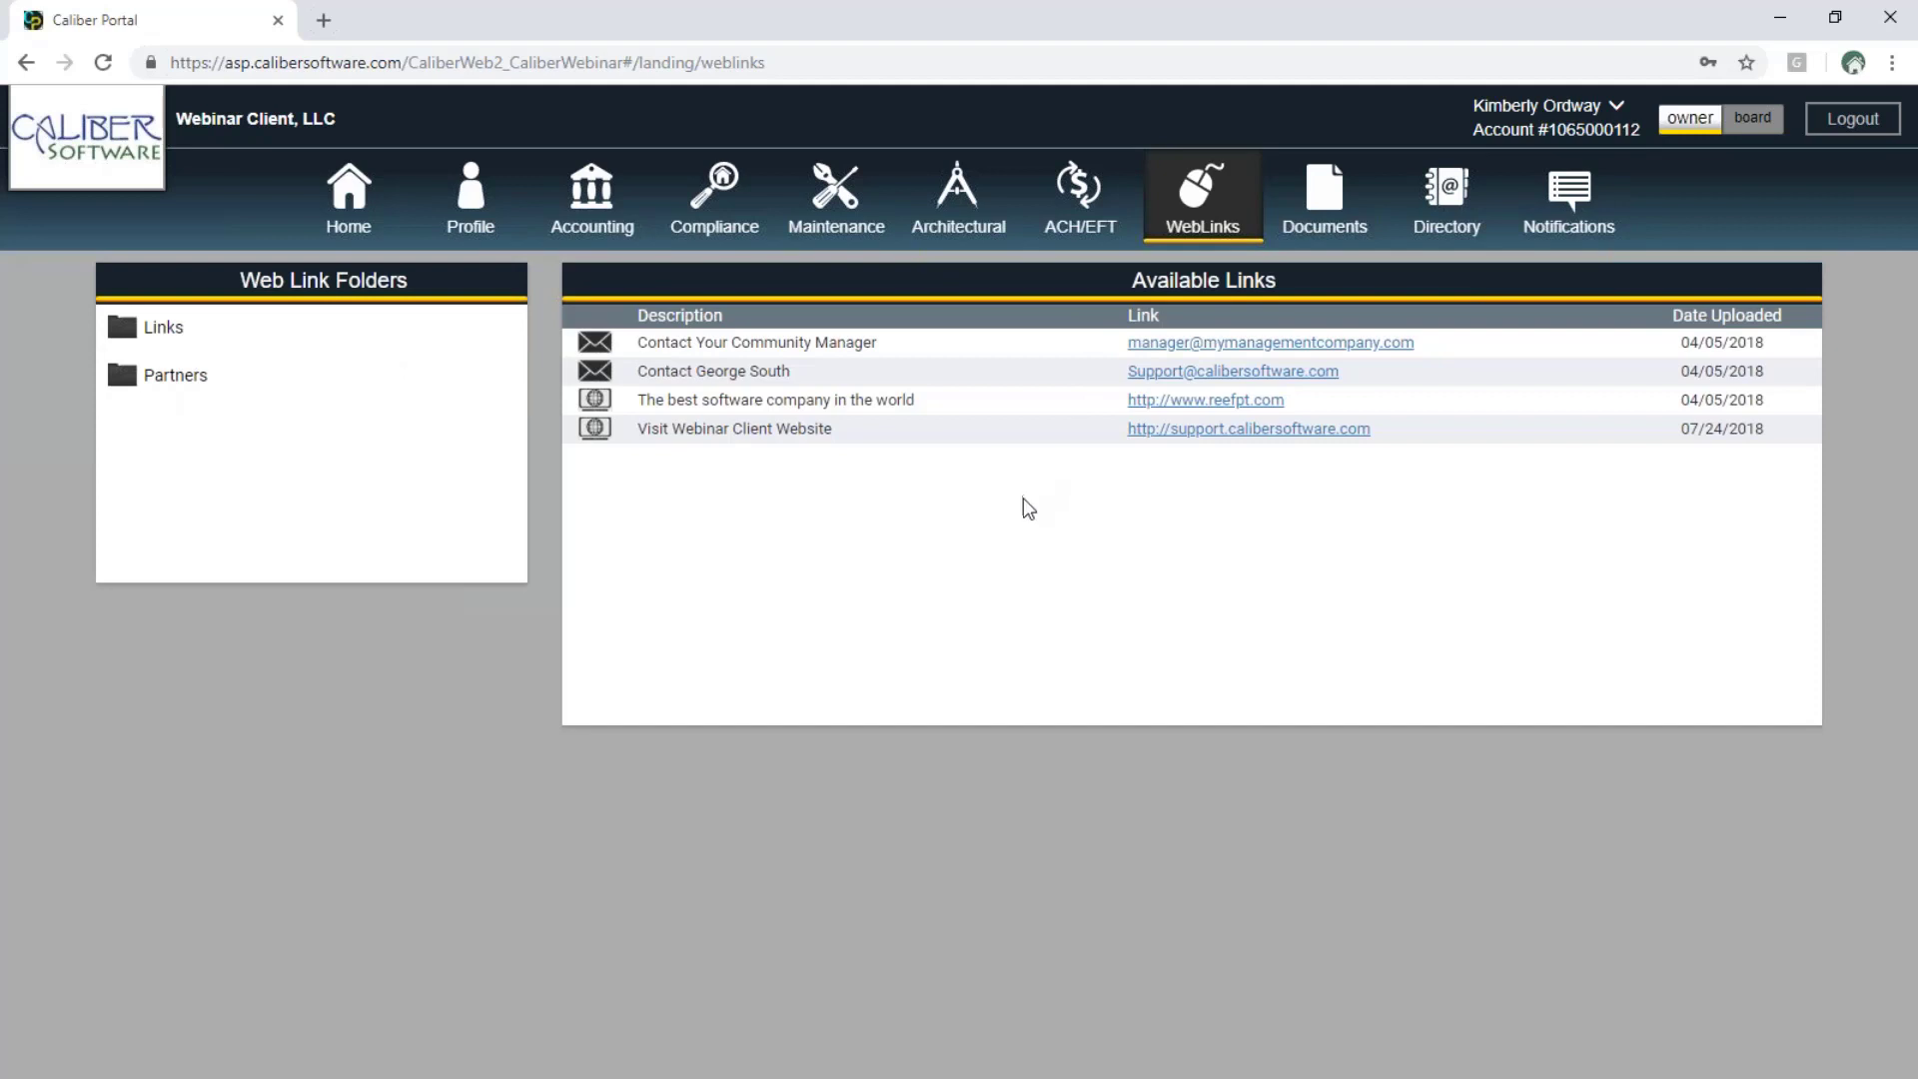
click(1328, 211)
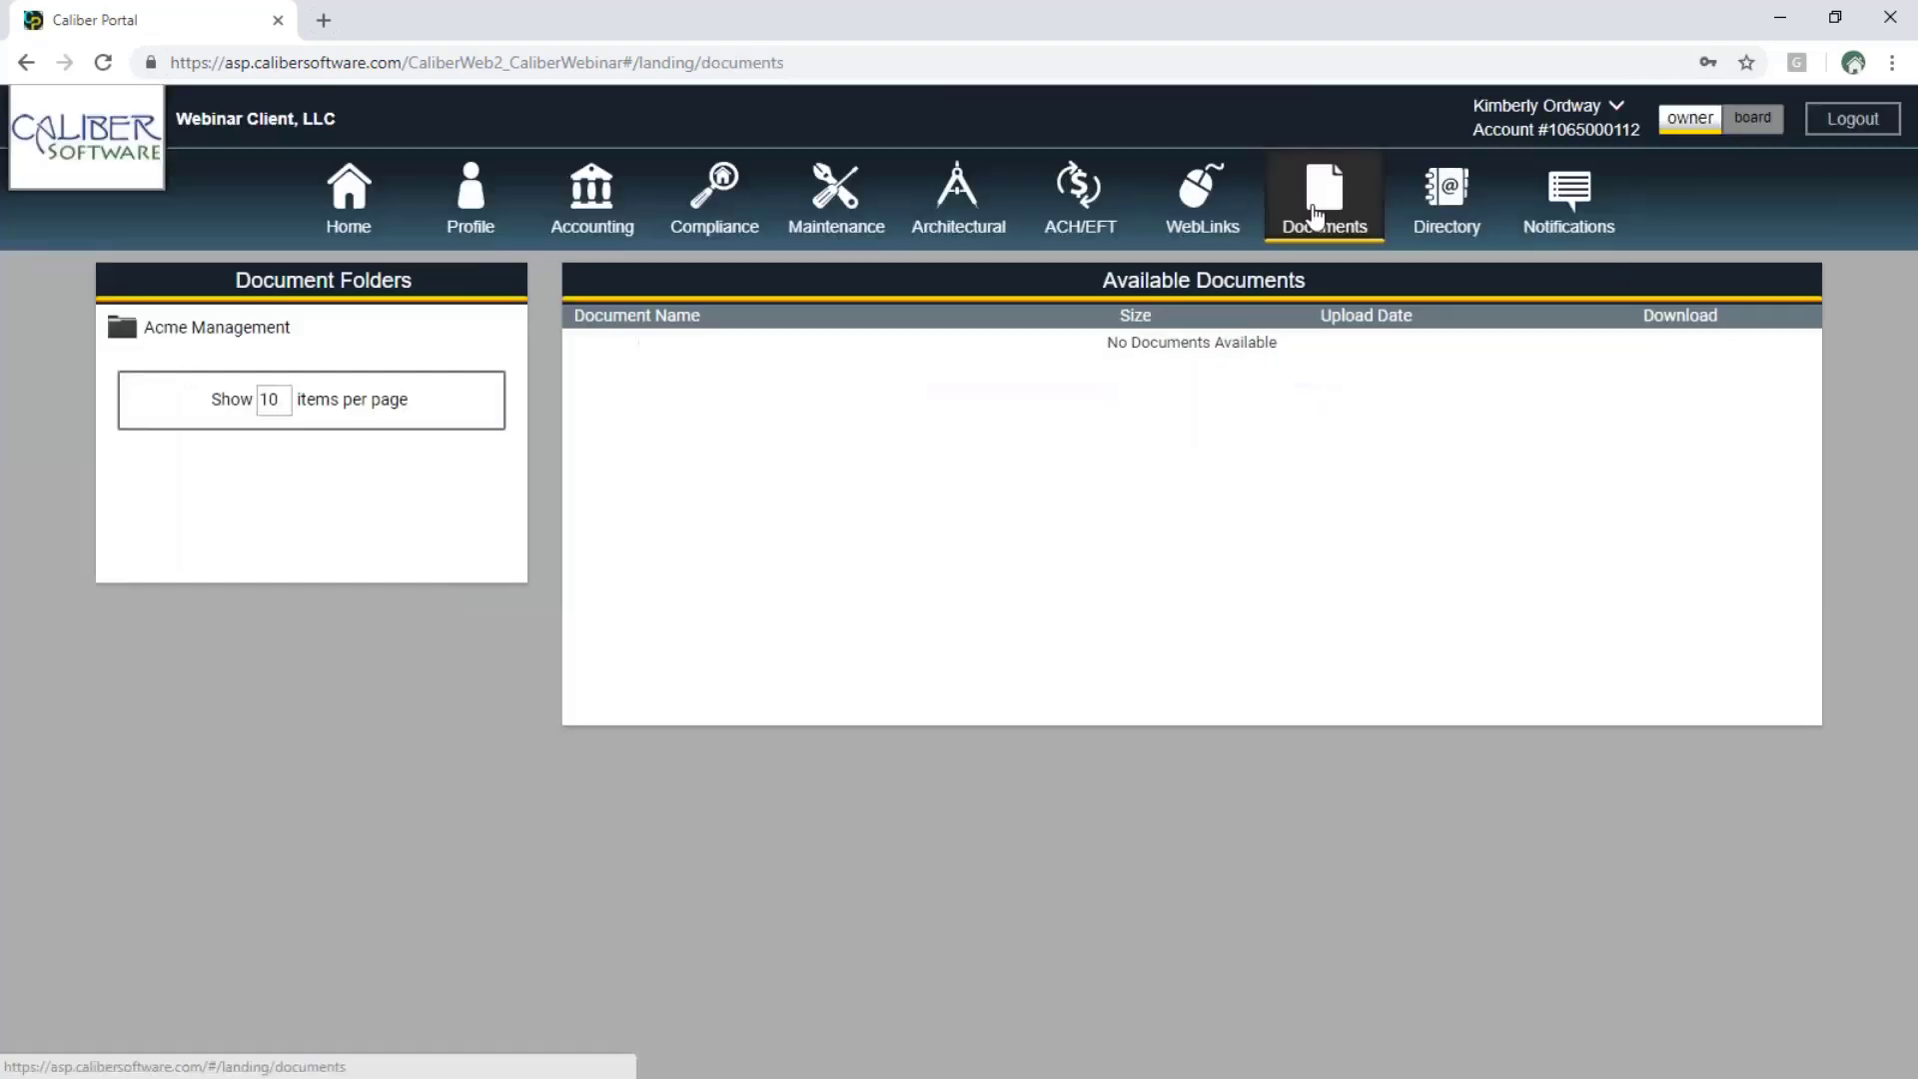
click(193, 332)
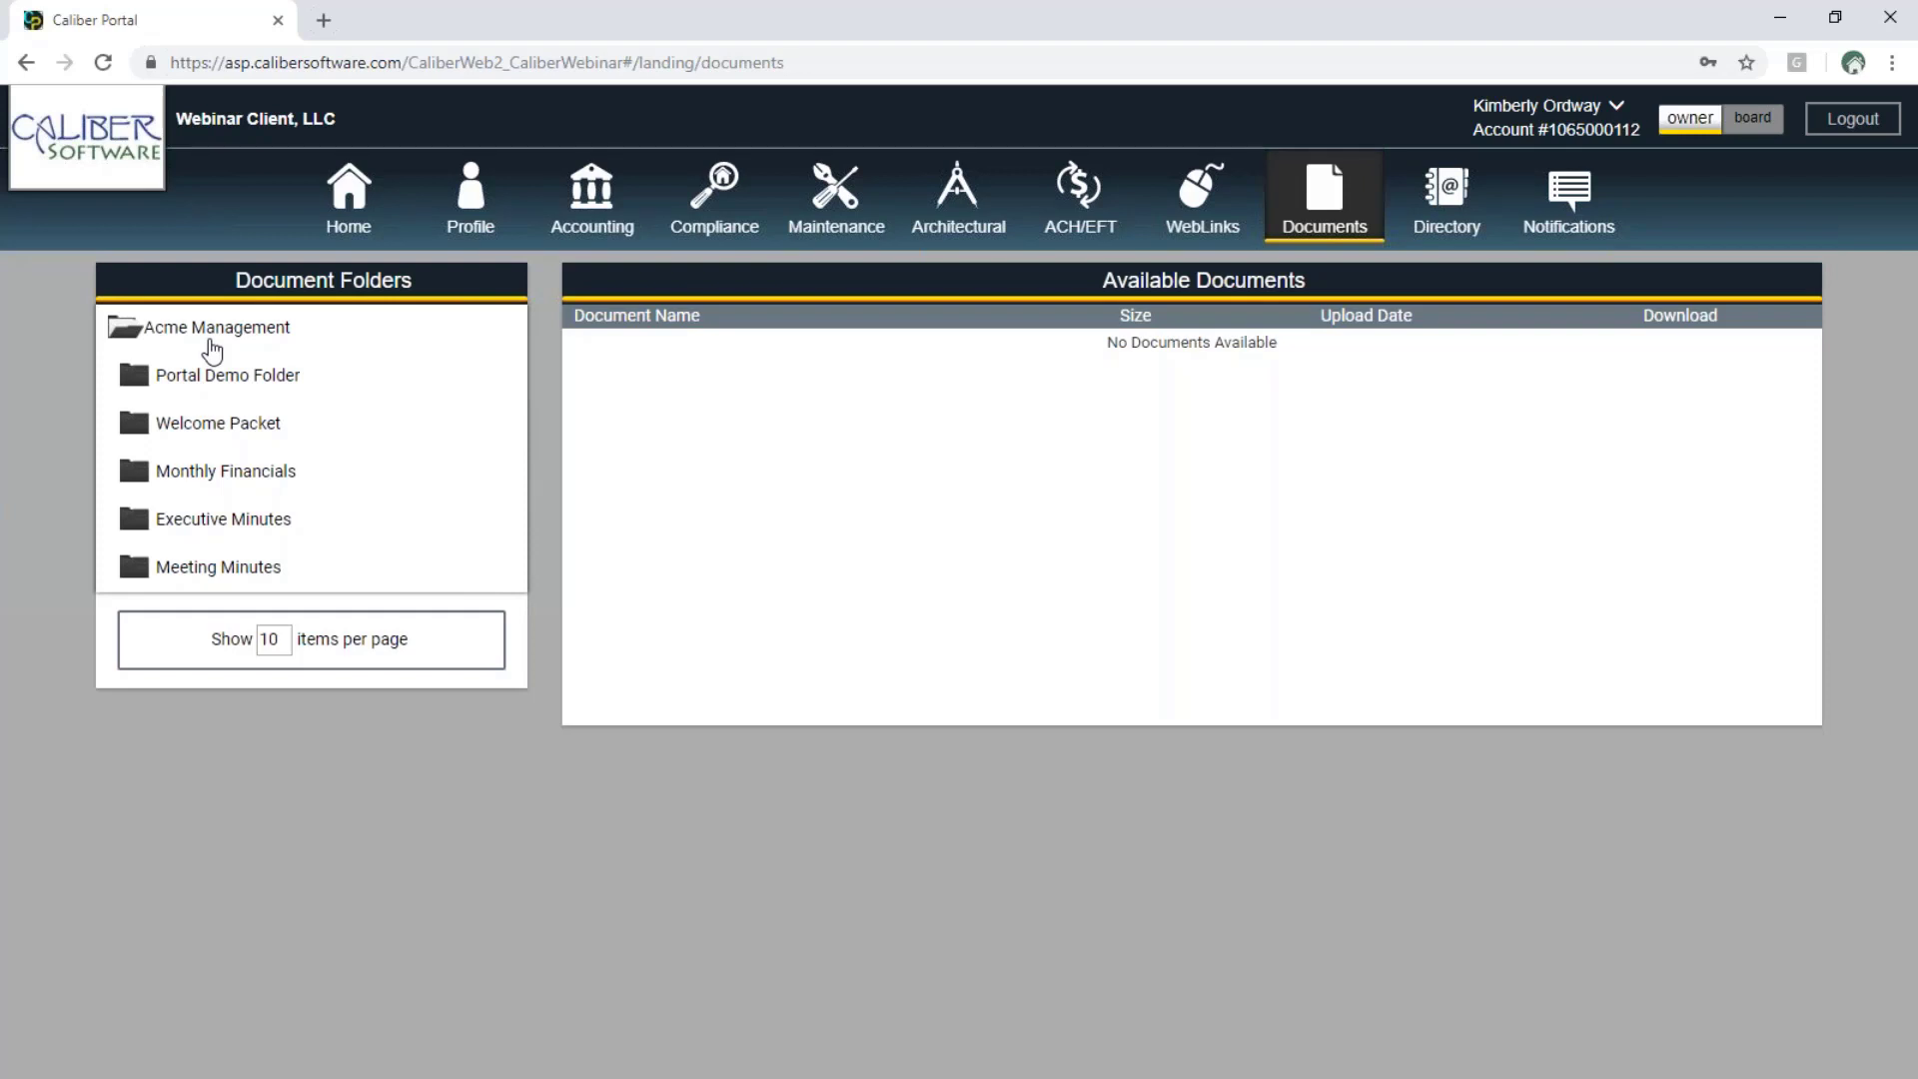
click(214, 386)
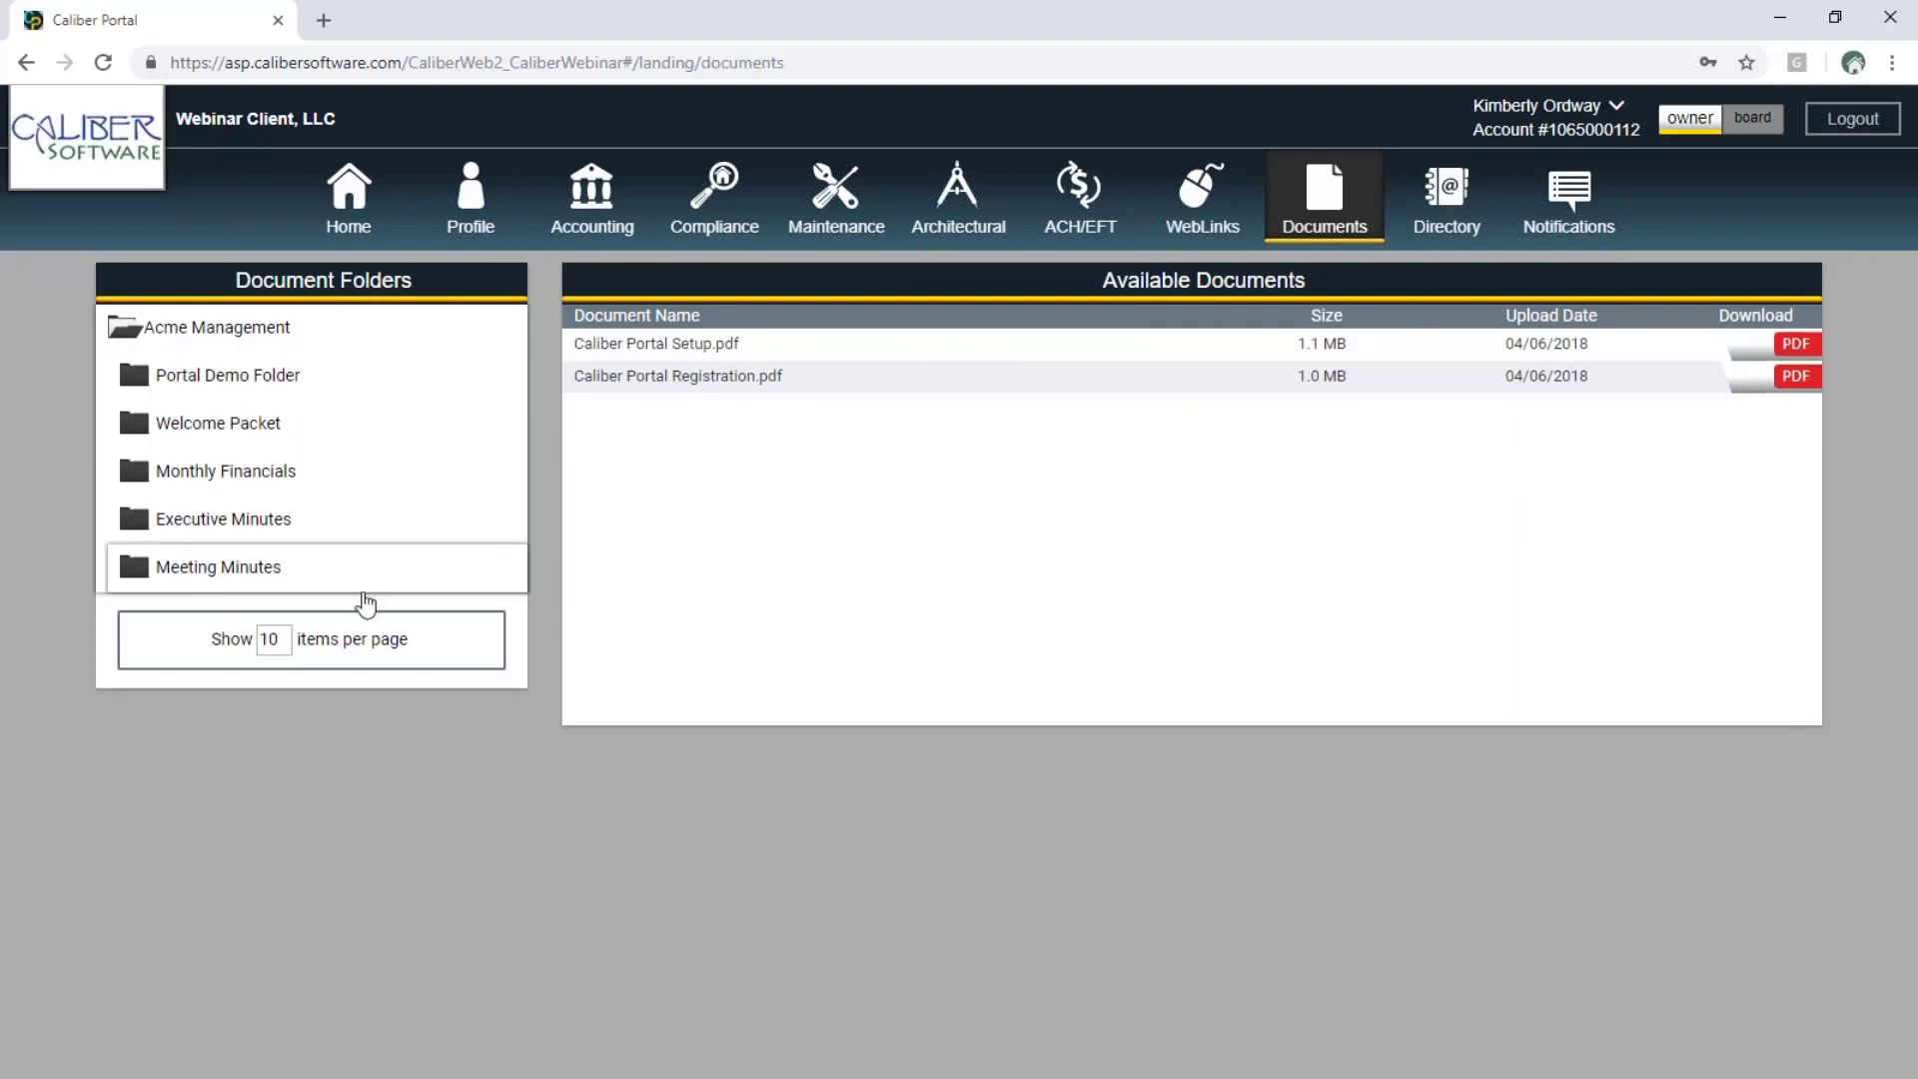
Review the Board Of Directors and Architectural Committee listings in the directory, and the last page of the Owner Directory
click(1442, 222)
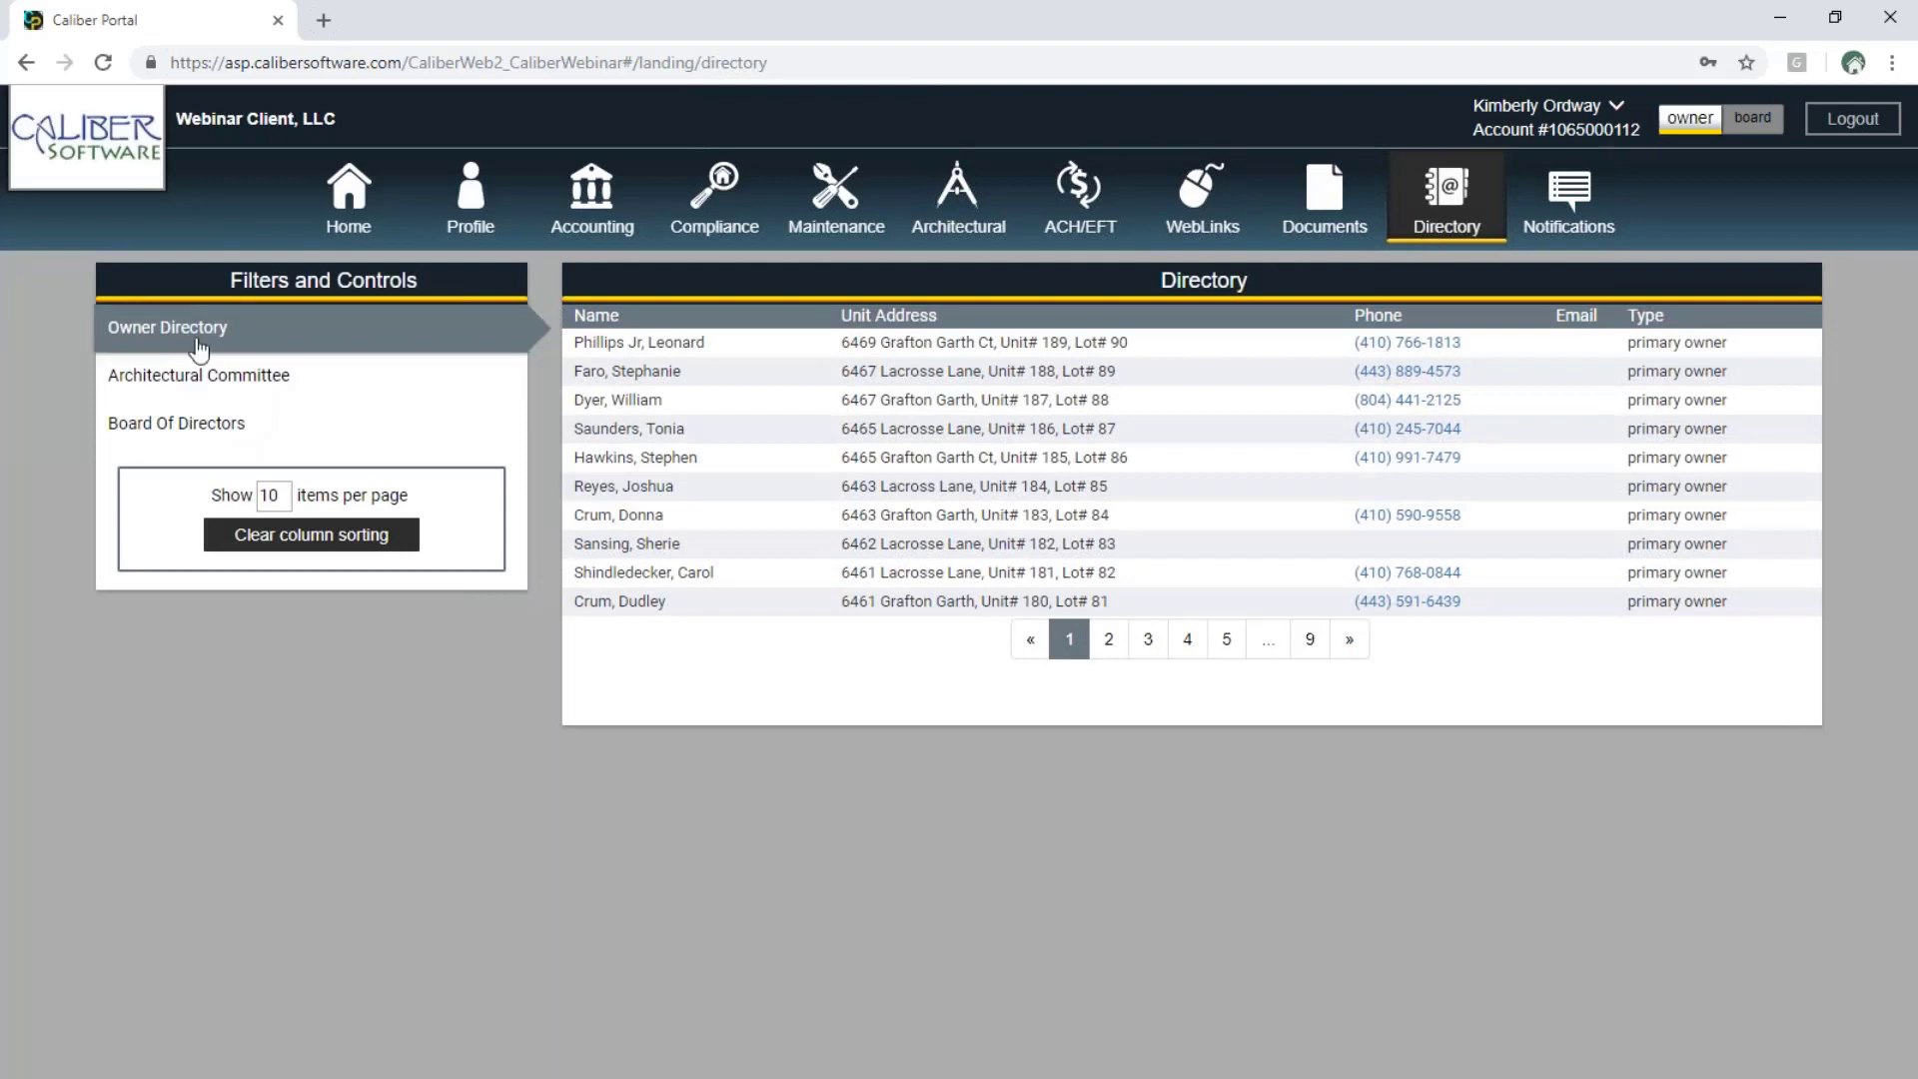
click(178, 430)
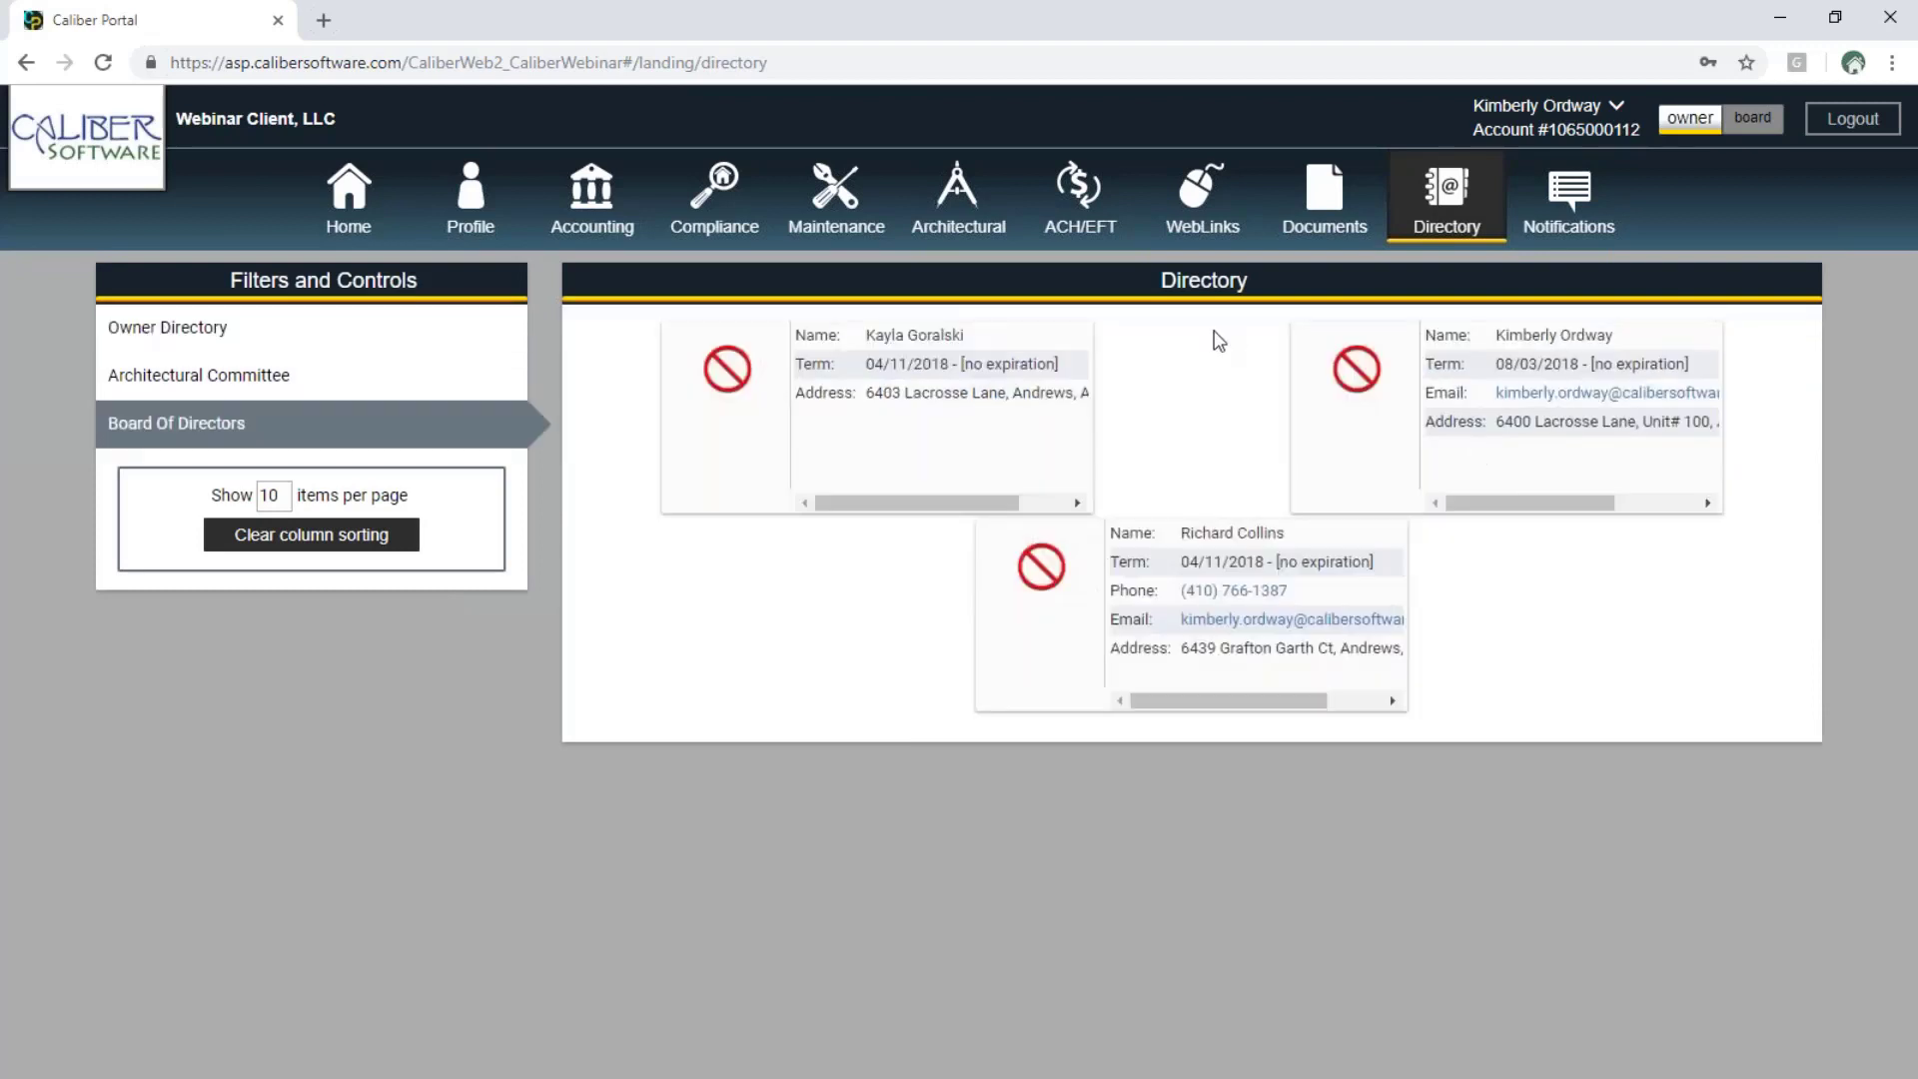
click(256, 386)
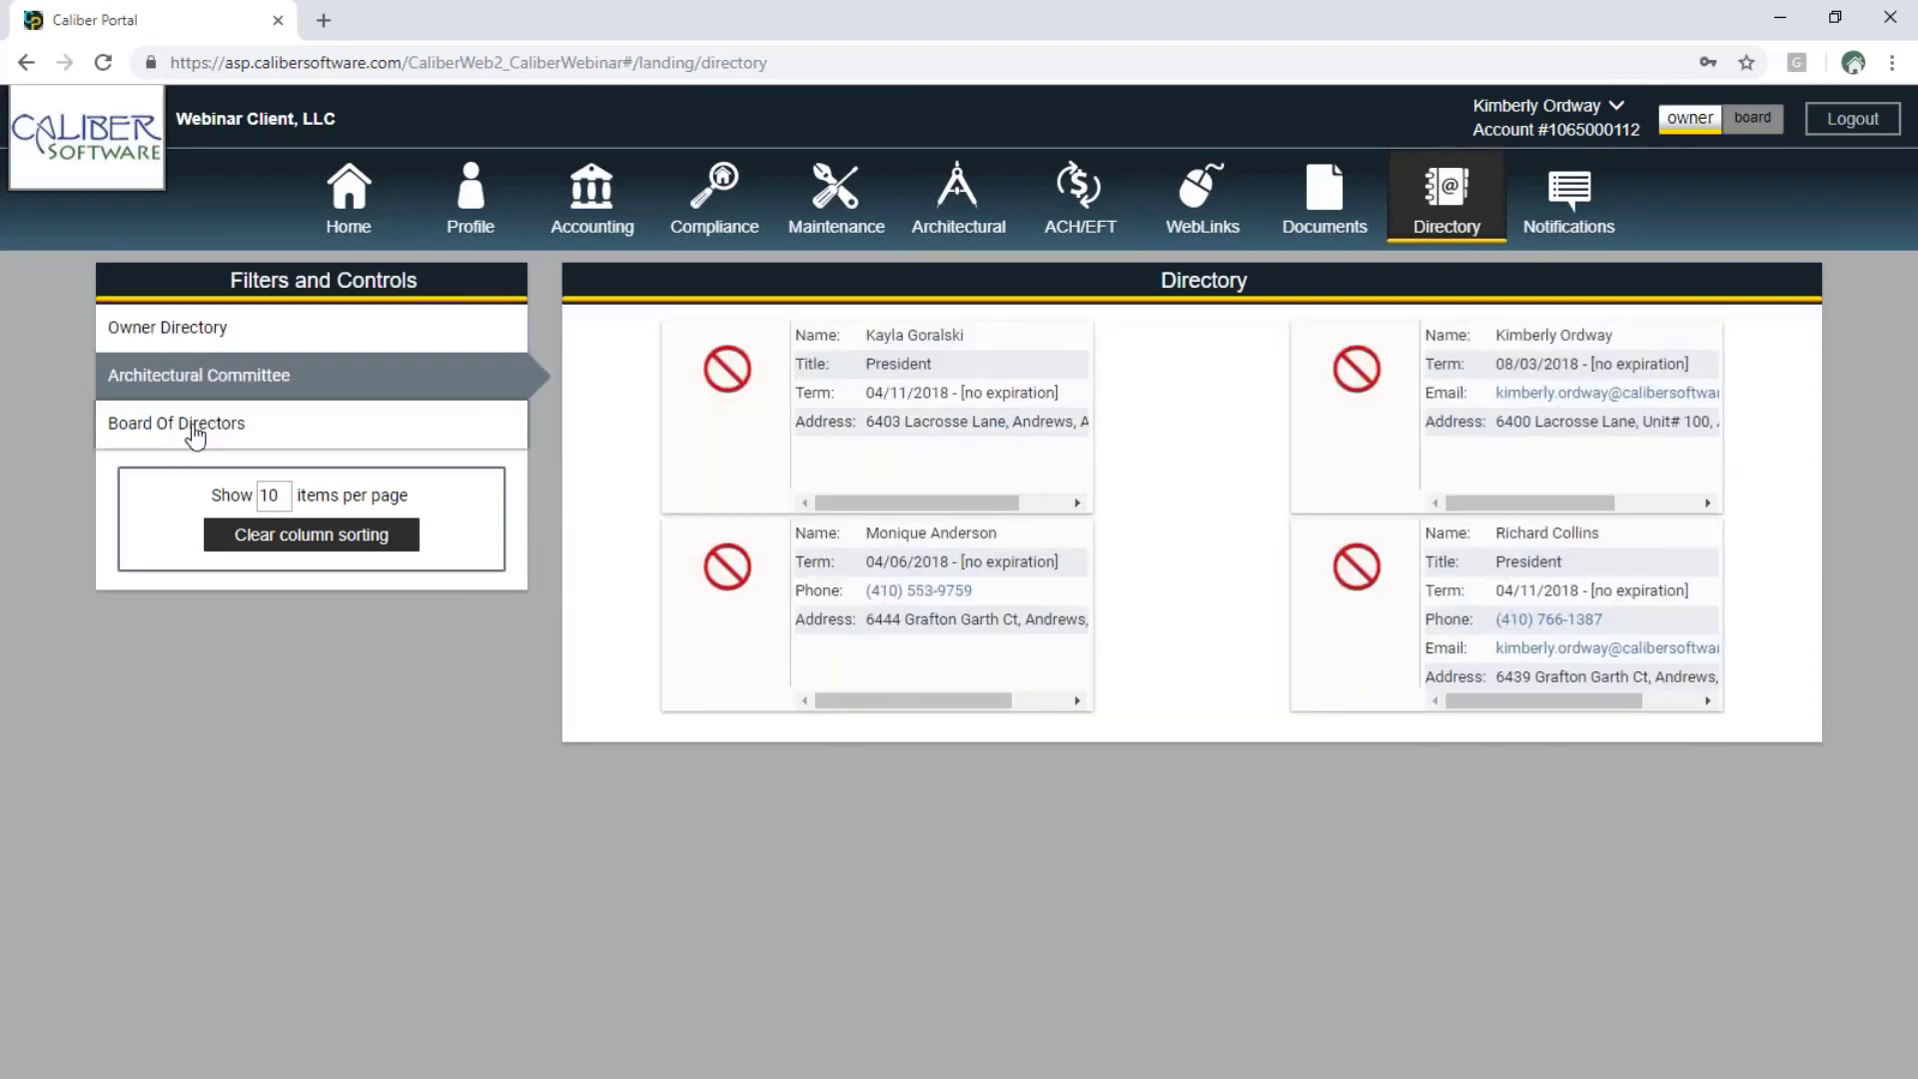
click(242, 335)
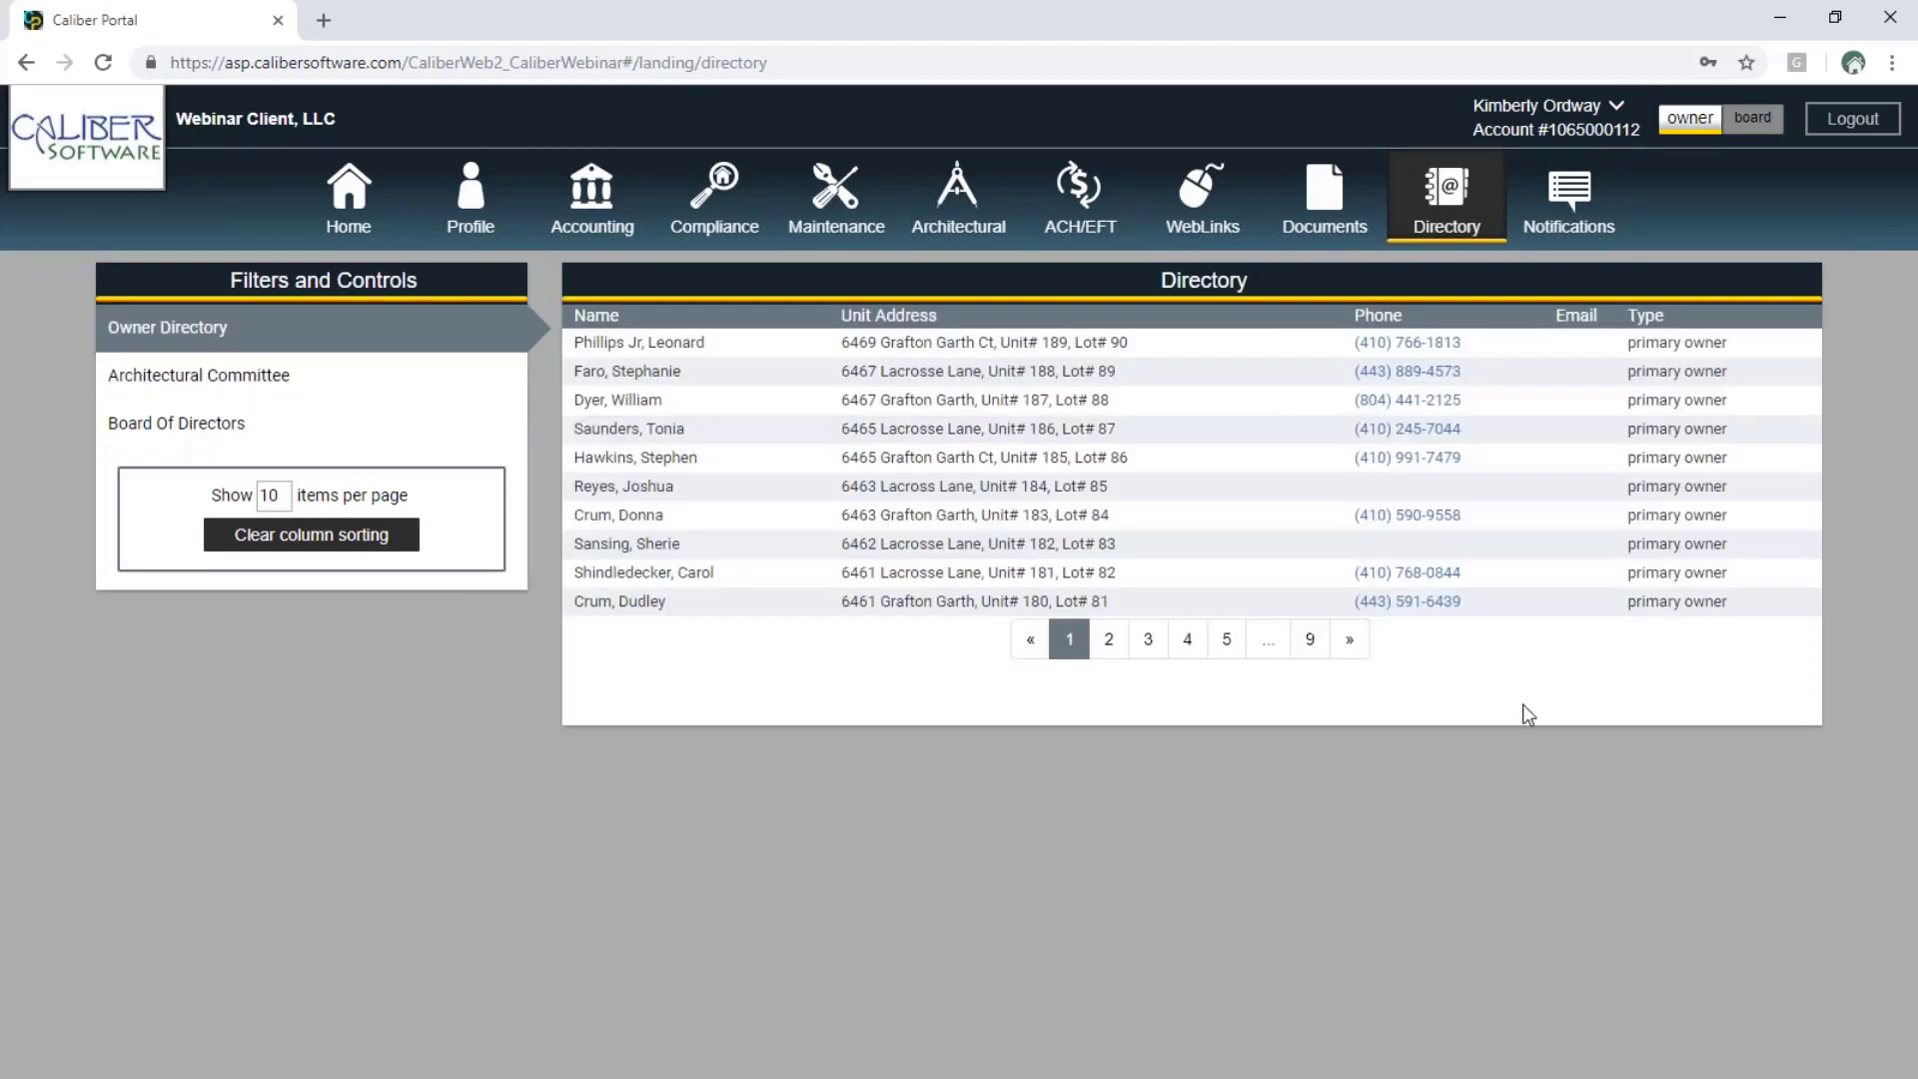
click(1351, 642)
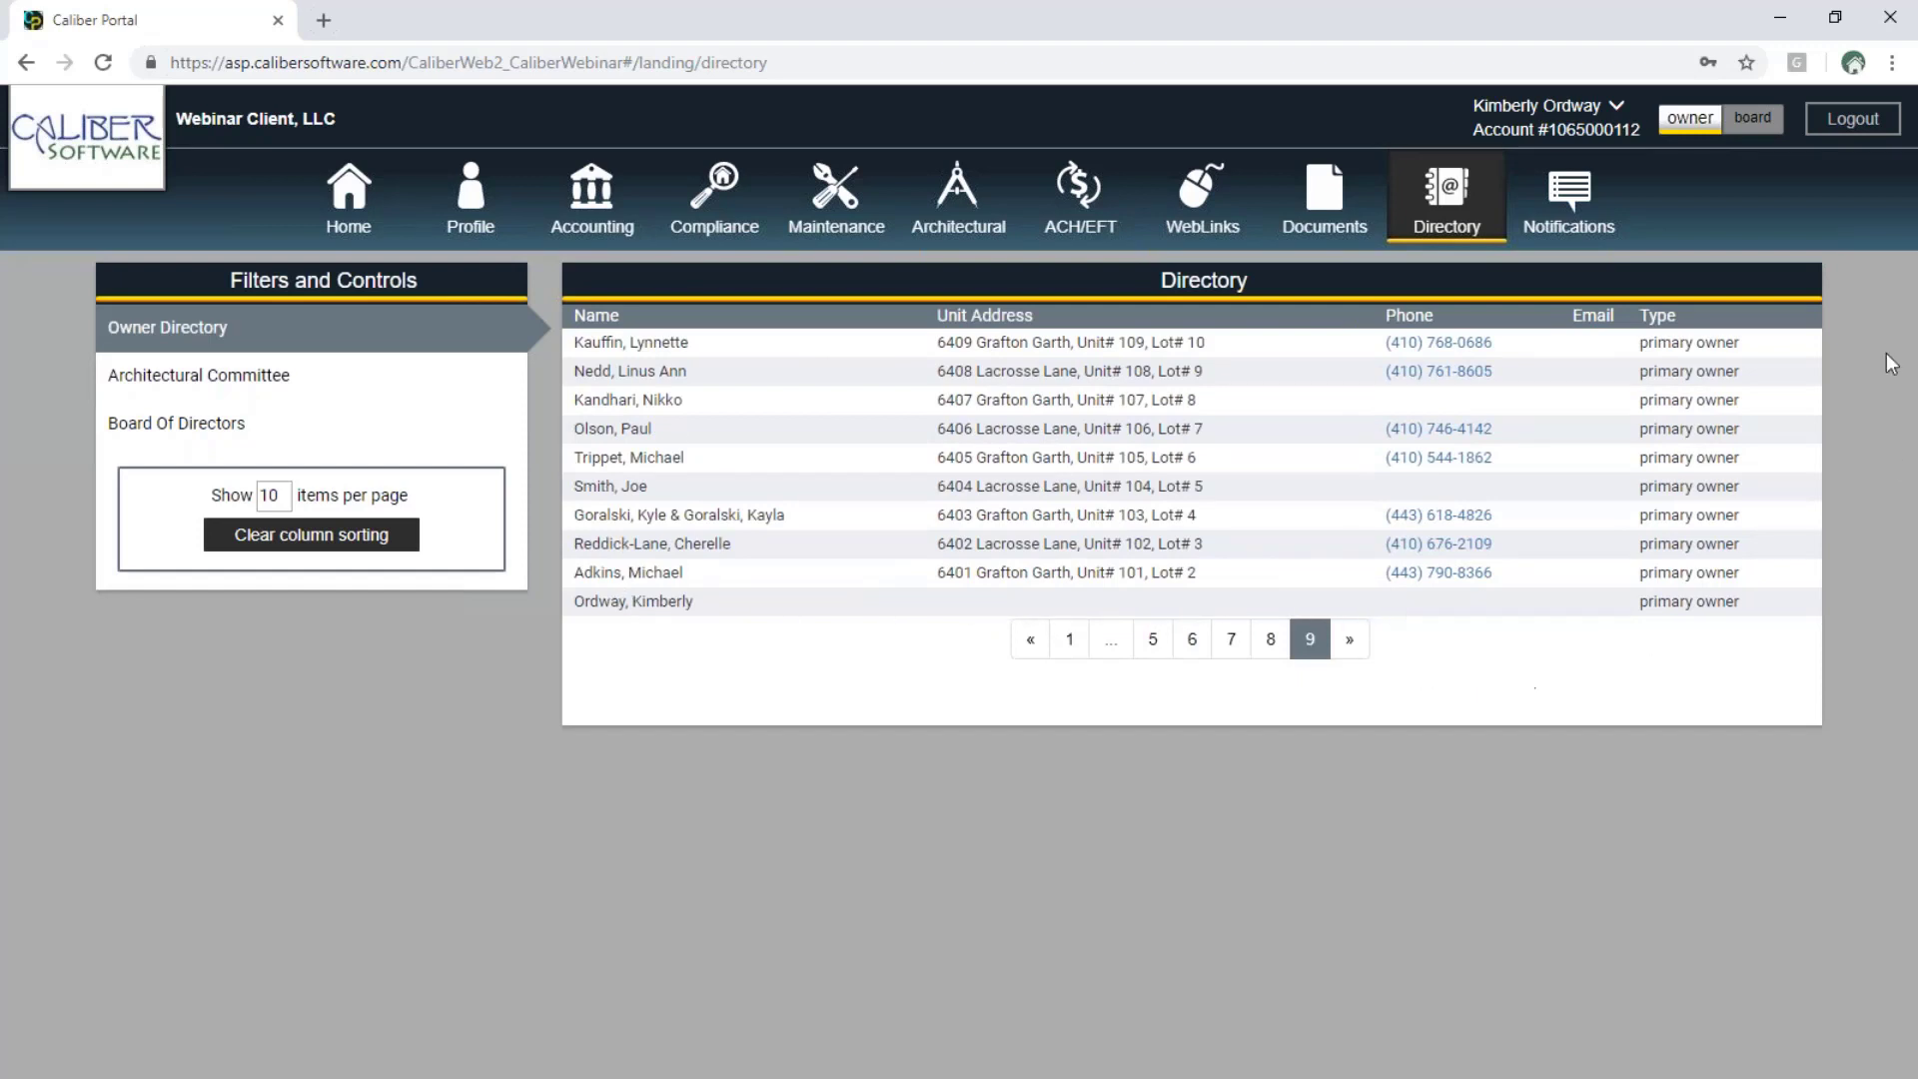
Check the owner's notifications and switch the portal from the owner view to the board view
click(1578, 199)
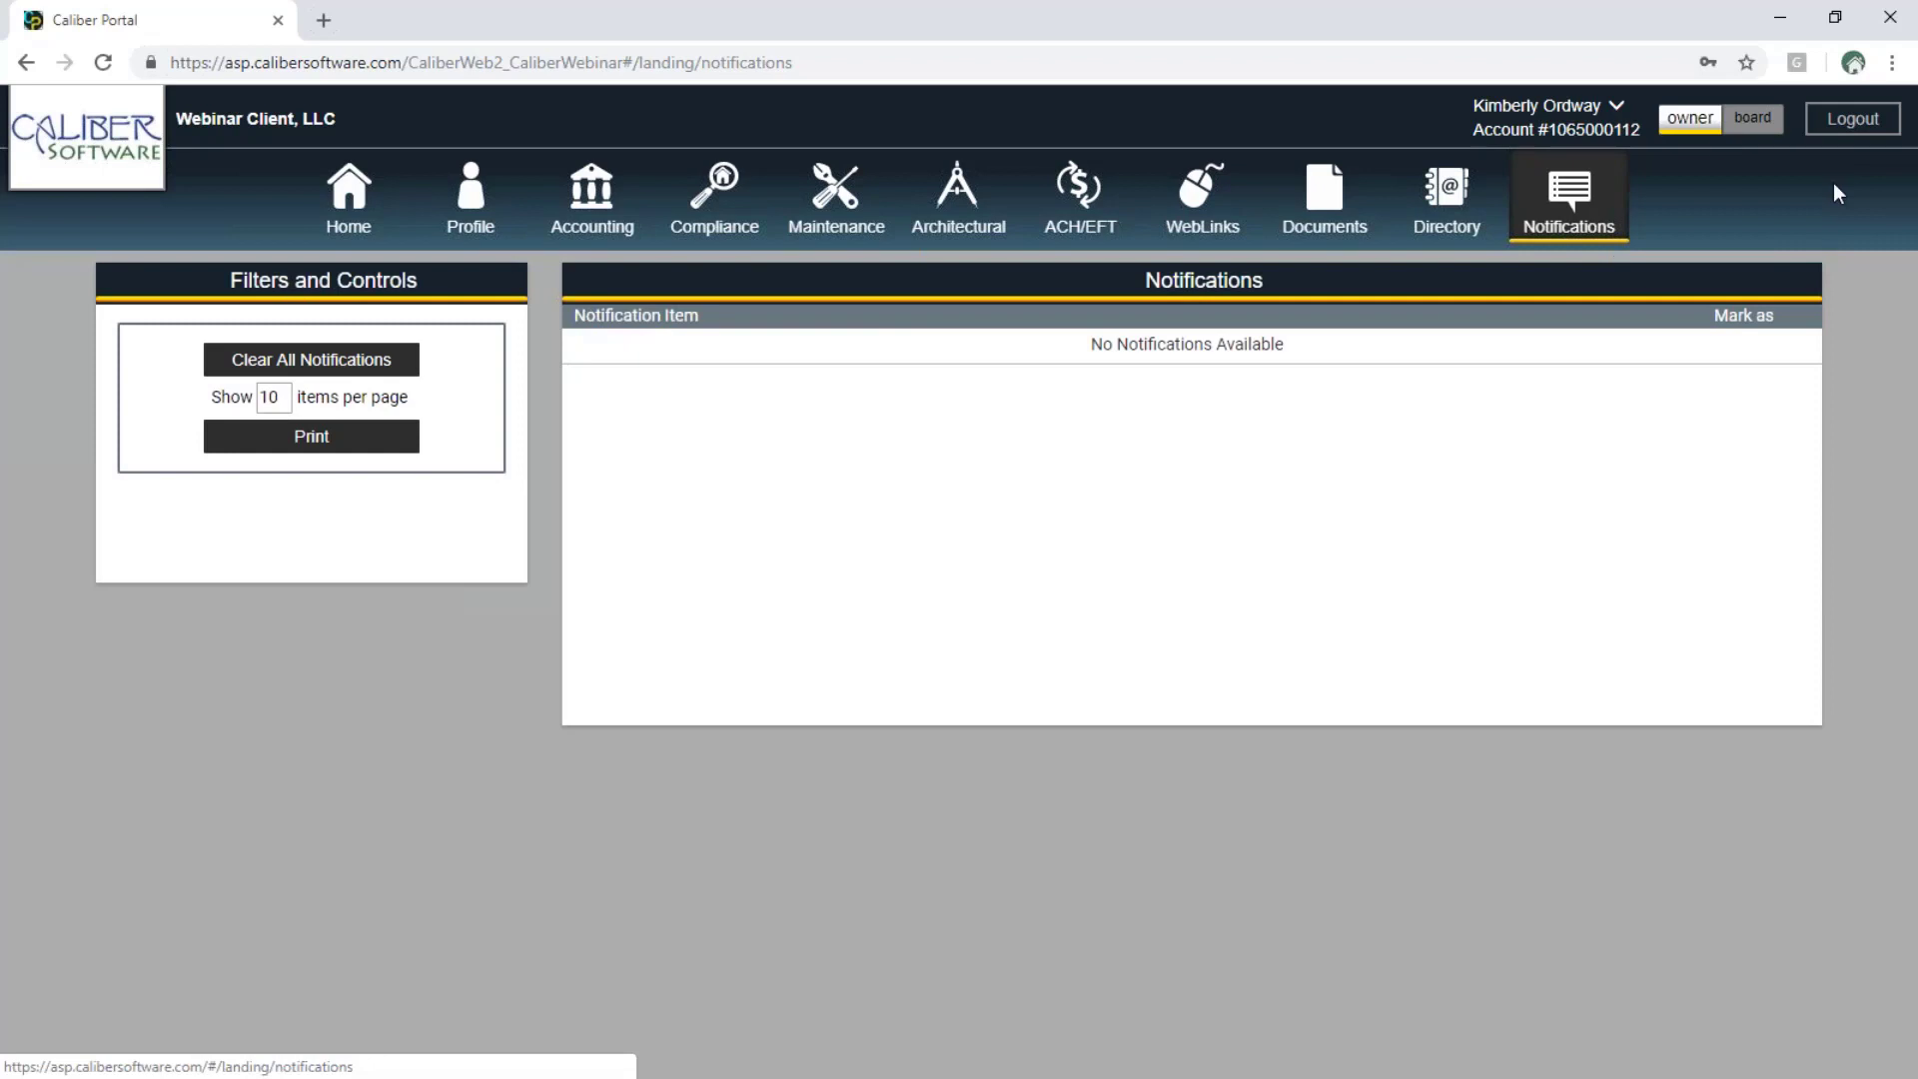
click(1735, 122)
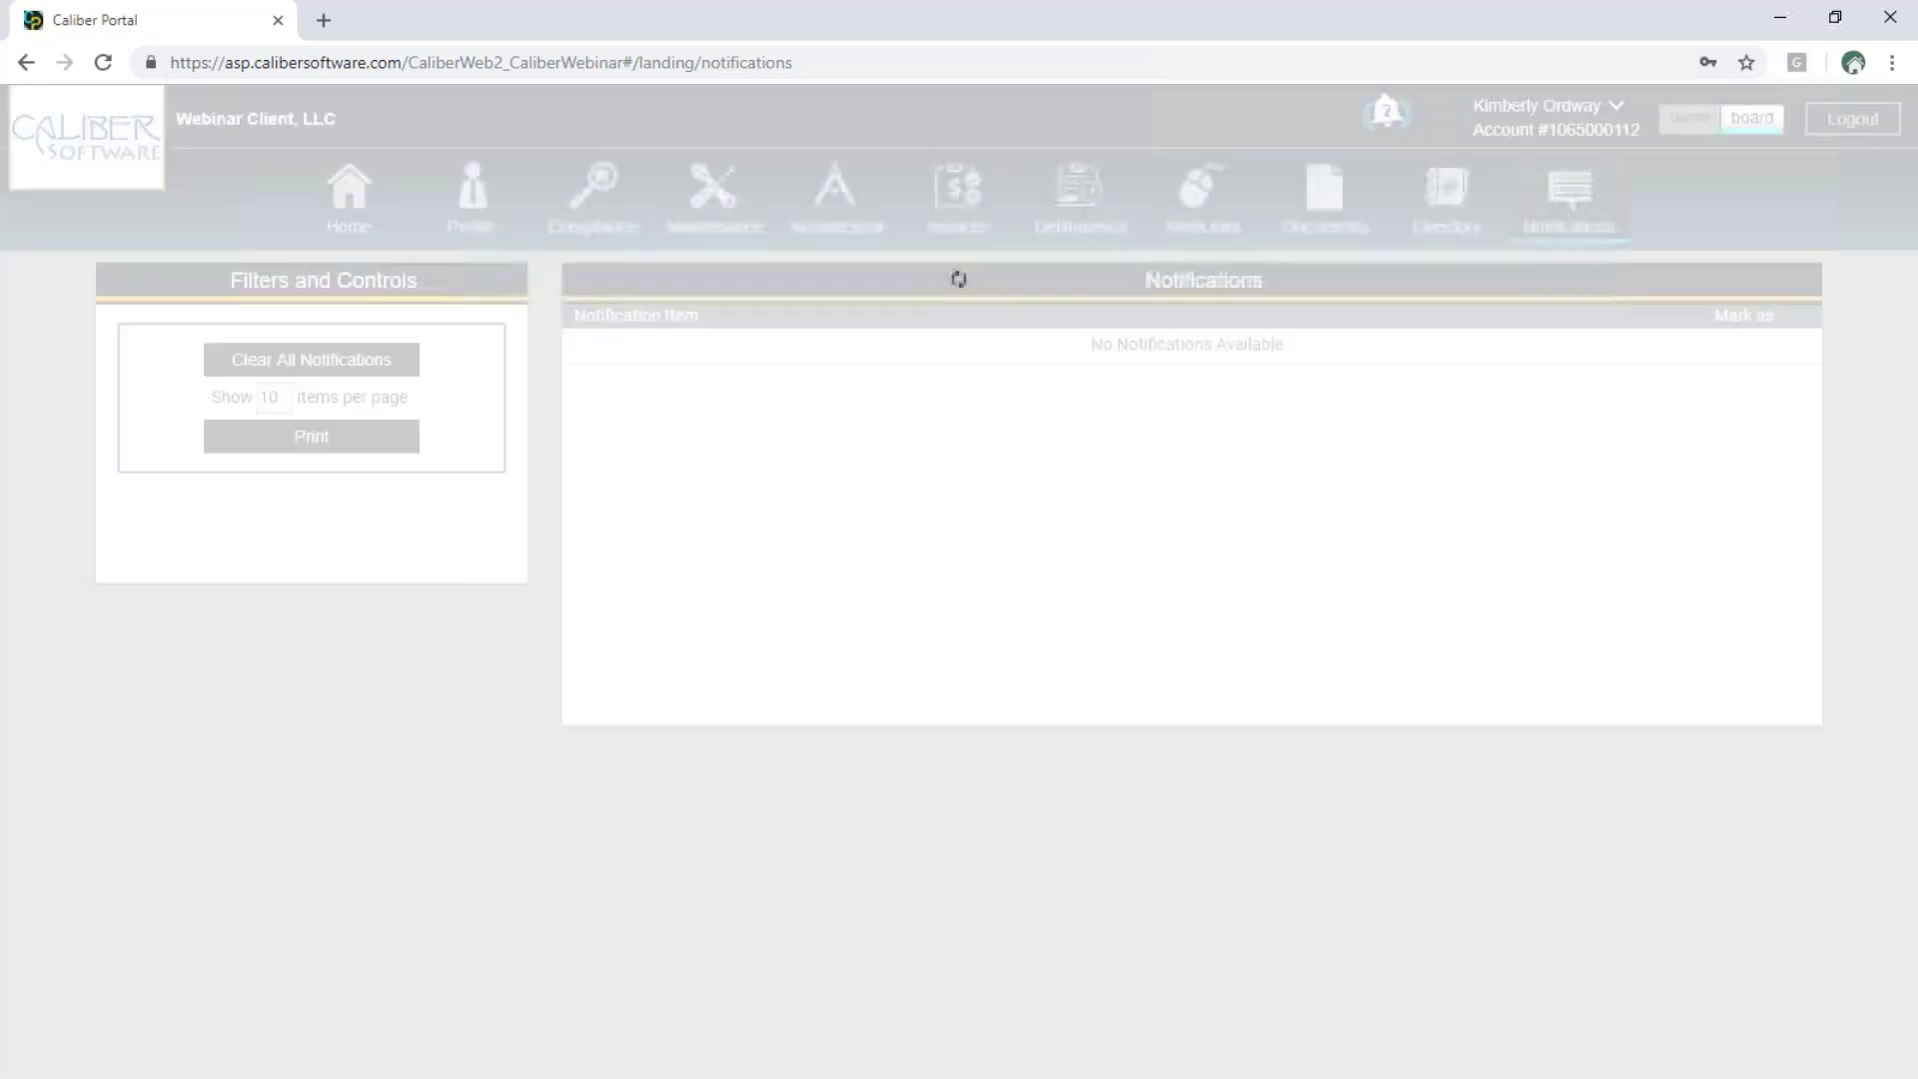